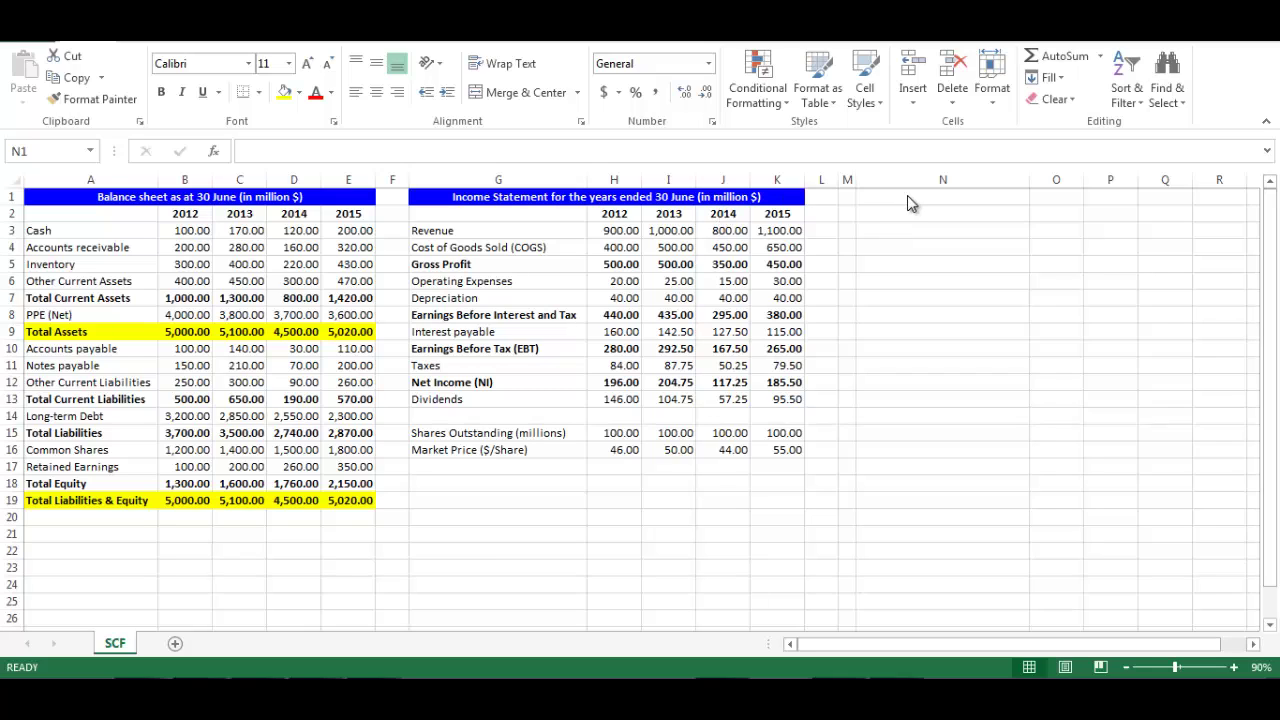
Enter the title "Statement of Cash Flows" in cell N1.
left_click(907, 196)
type("Stat")
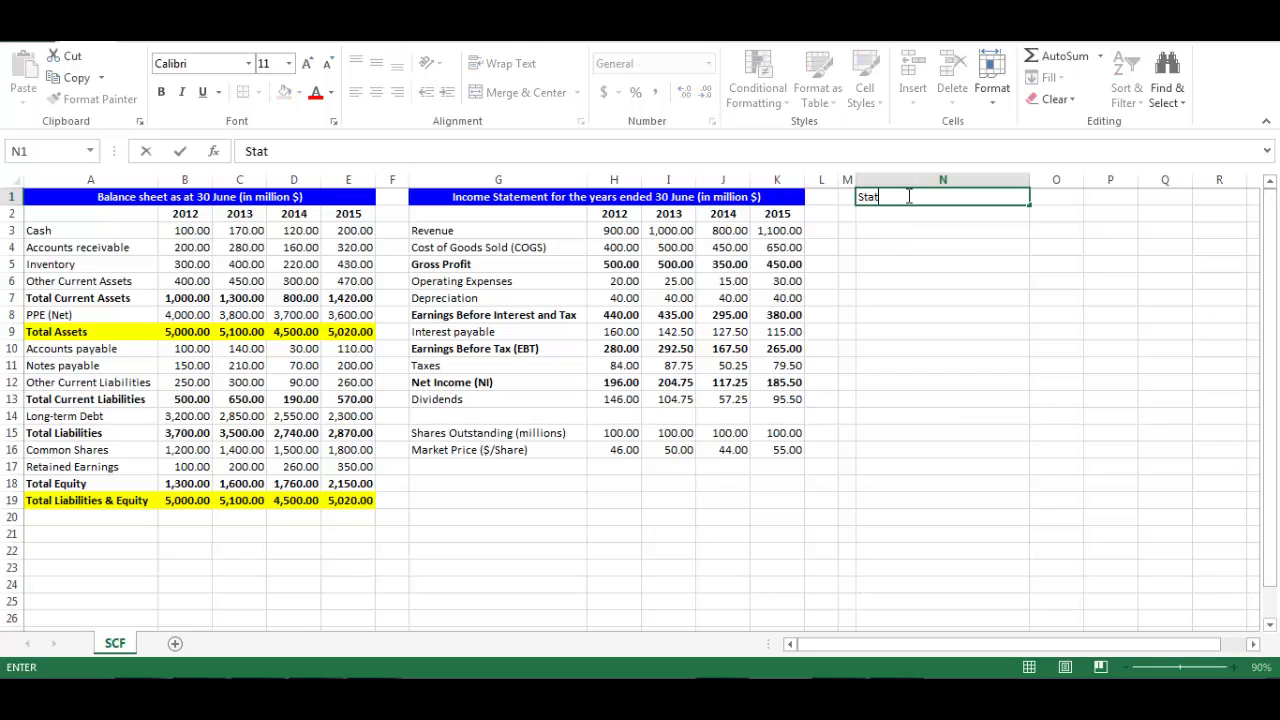
type("ement of C")
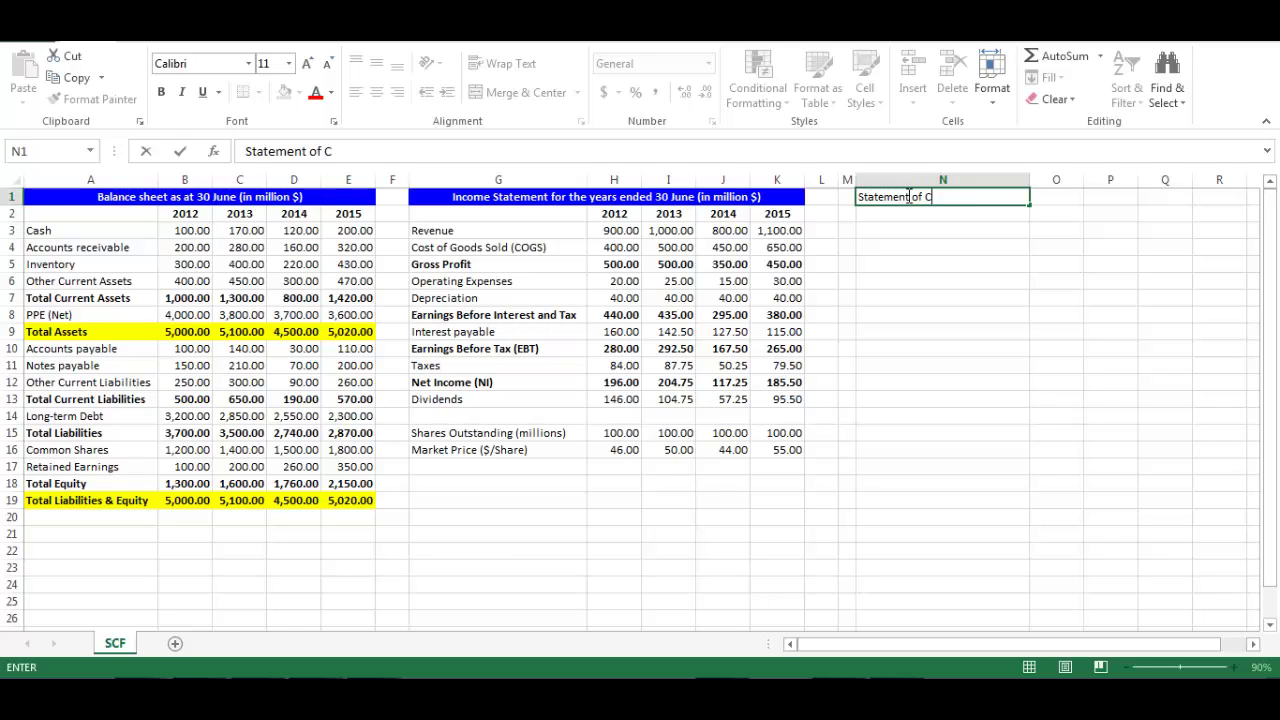
type("ash Flows")
key("Return")
key("Up")
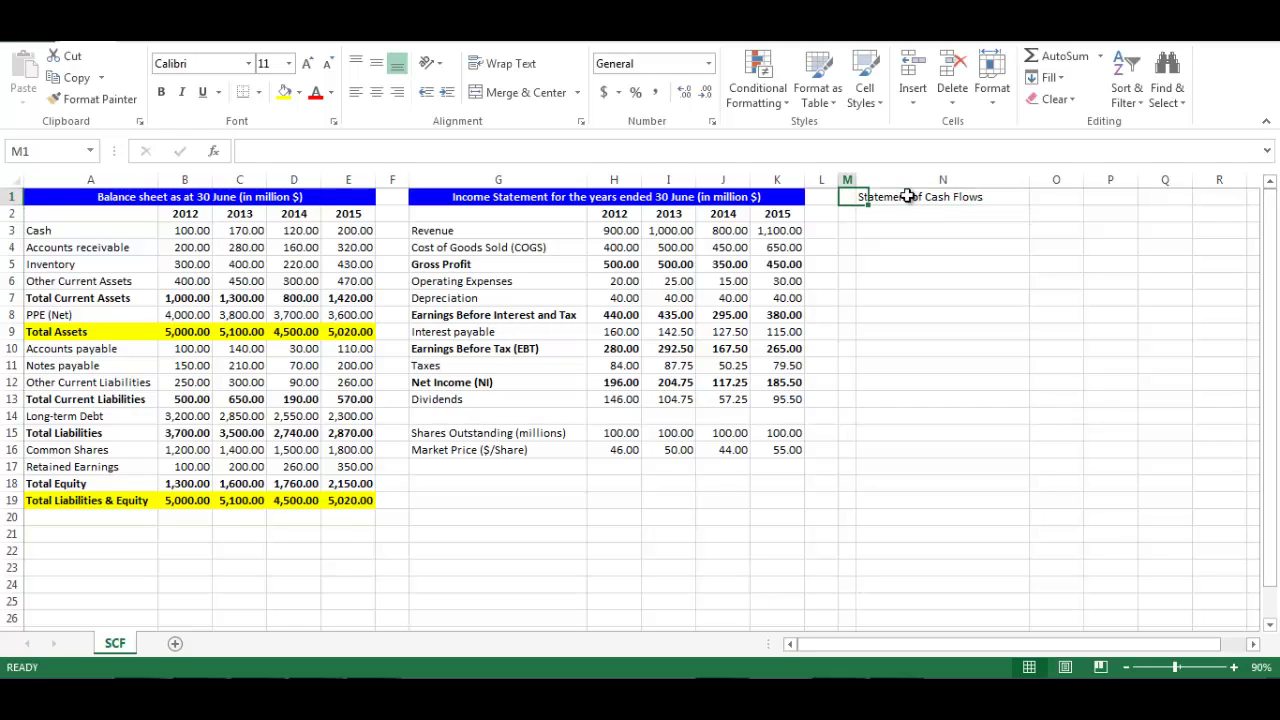
Copy the formatting of the Income Statement header in G1 onto the cash flow title in N1.
key("Left")
key("Left")
key("Left")
left_click(95, 98)
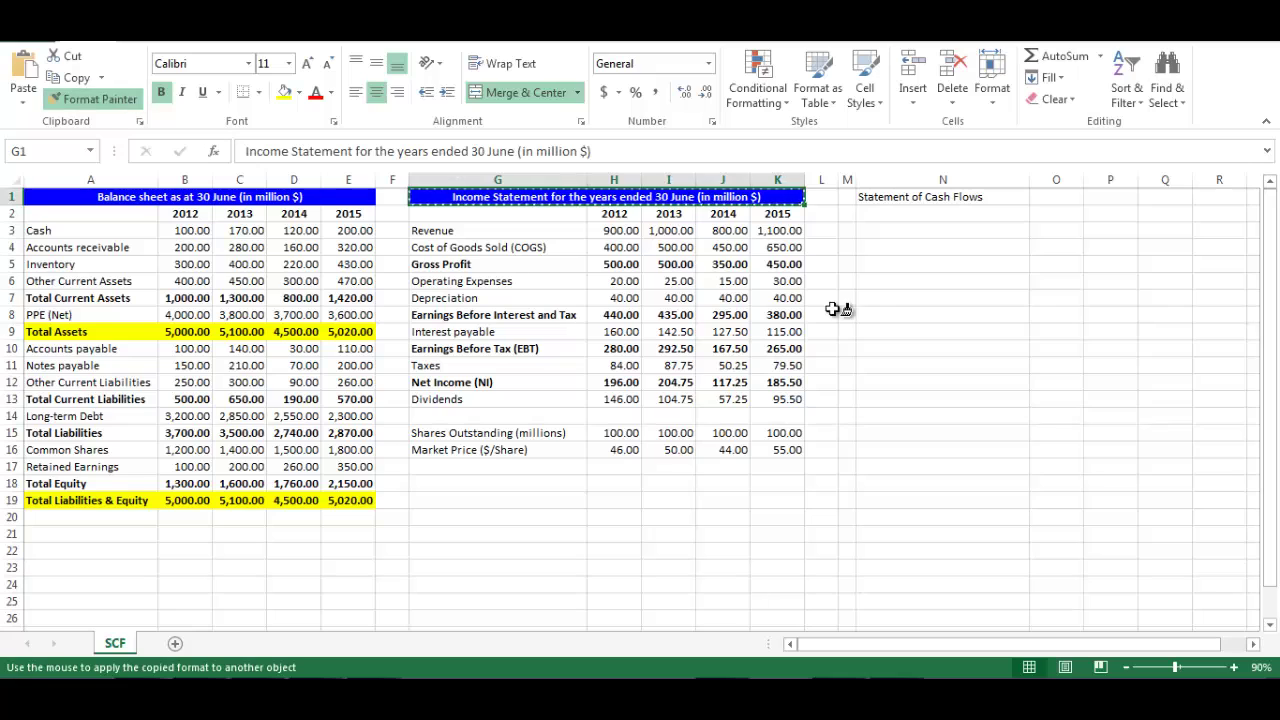
left_click(943, 197)
Create bold, centred year headings in O2:R2 by linking O2 to B2 and filling the formula across.
left_click(1065, 213)
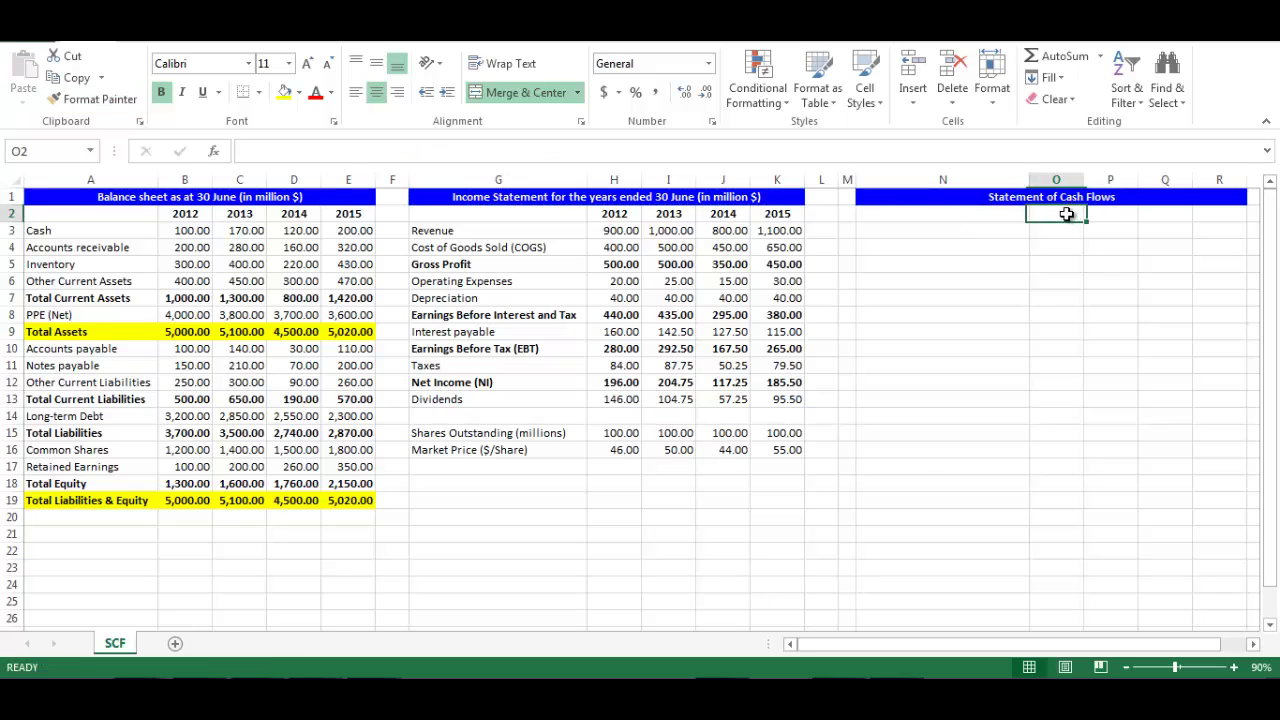
type("=")
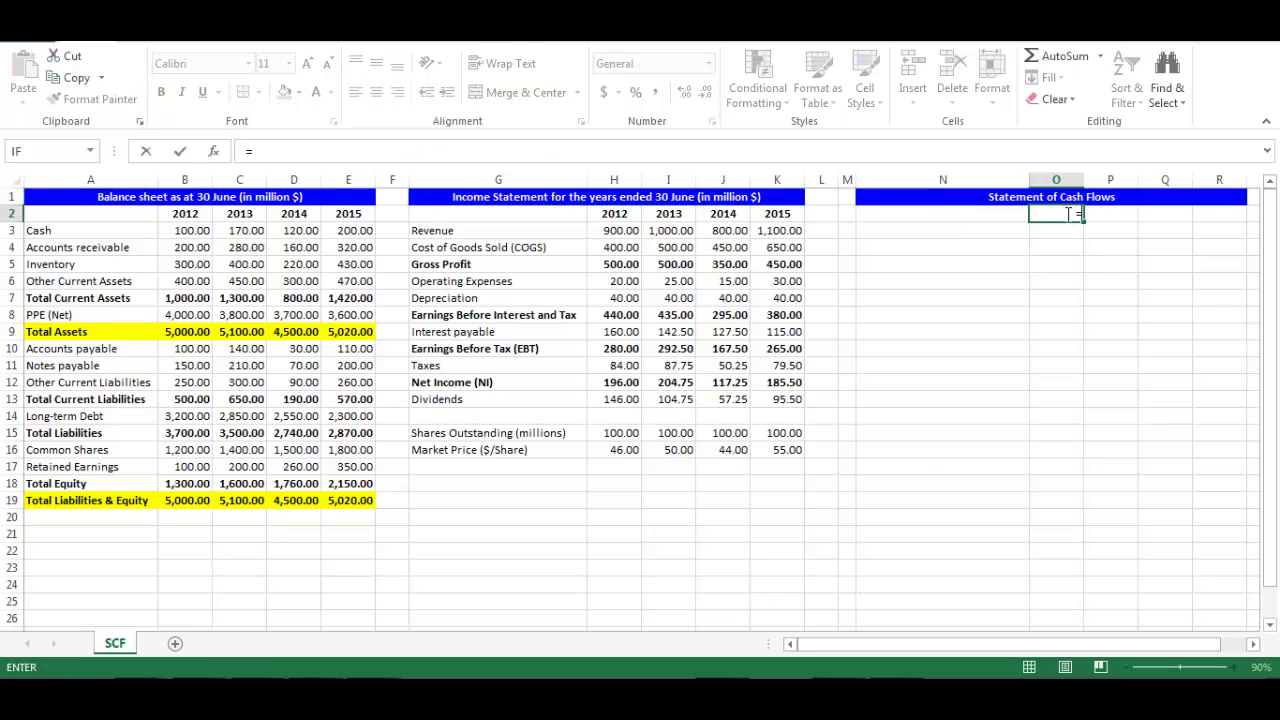
left_click(184, 214)
key("ctrl+Return")
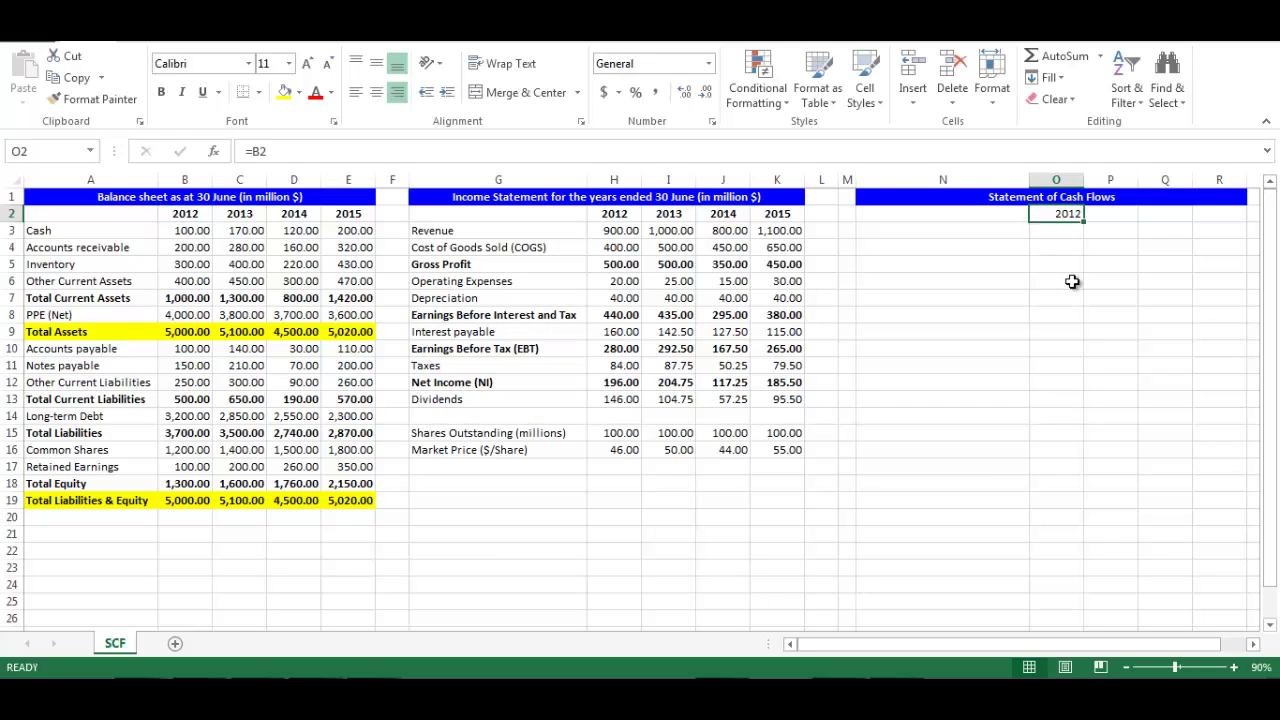
left_click_drag(1085, 224, 1239, 222)
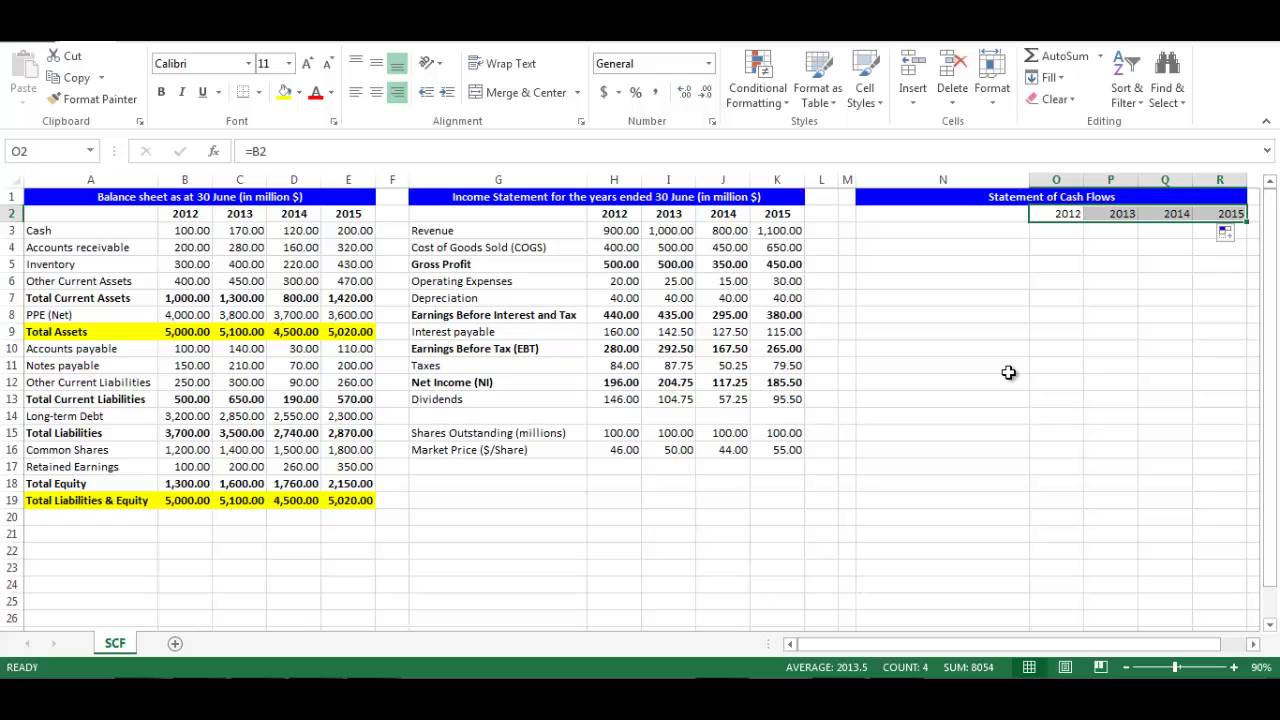
left_click(161, 91)
left_click(376, 91)
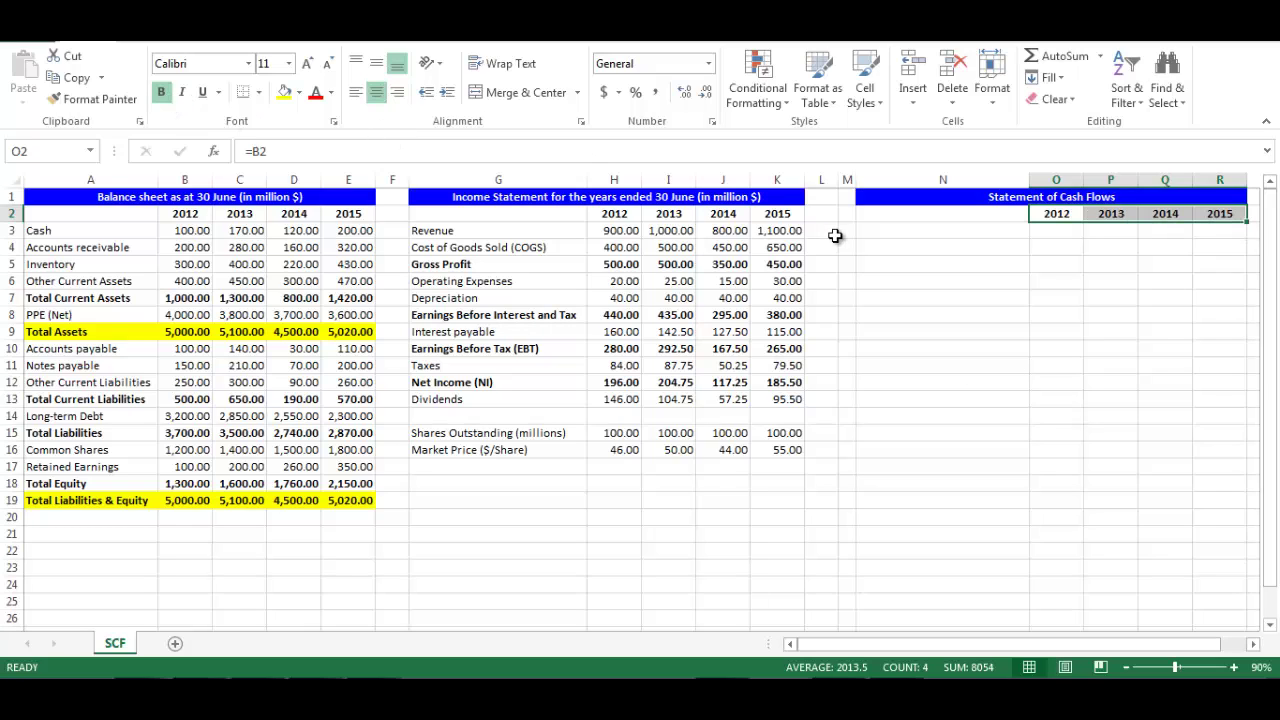
Enter the section heading "Cash Flow from Operations" in cell N3.
left_click(952, 232)
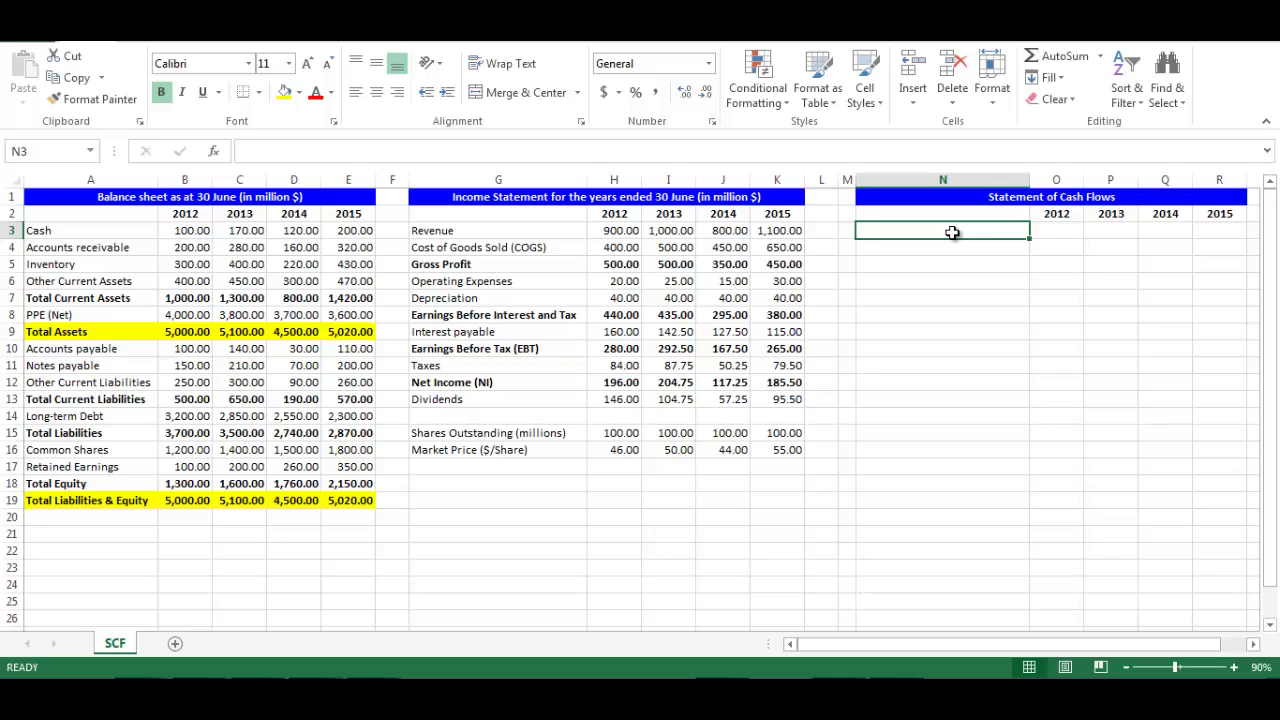
type("Cash Flow fro")
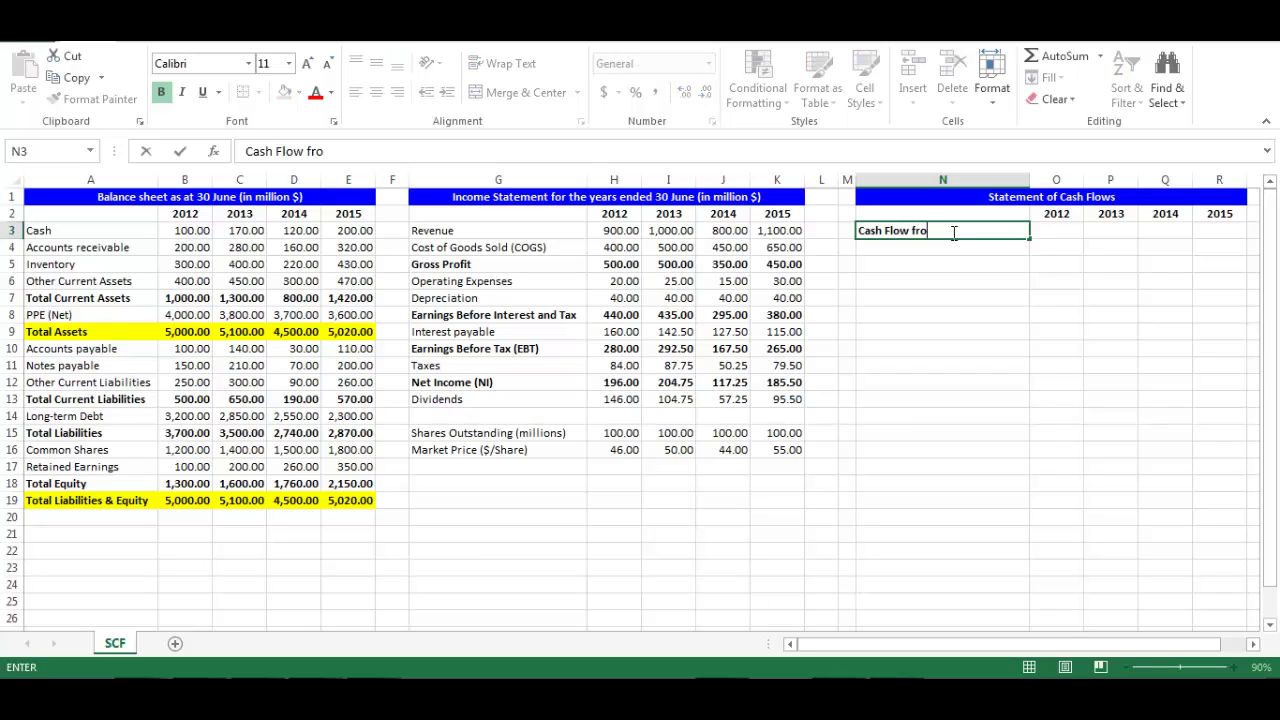
type("m Operations")
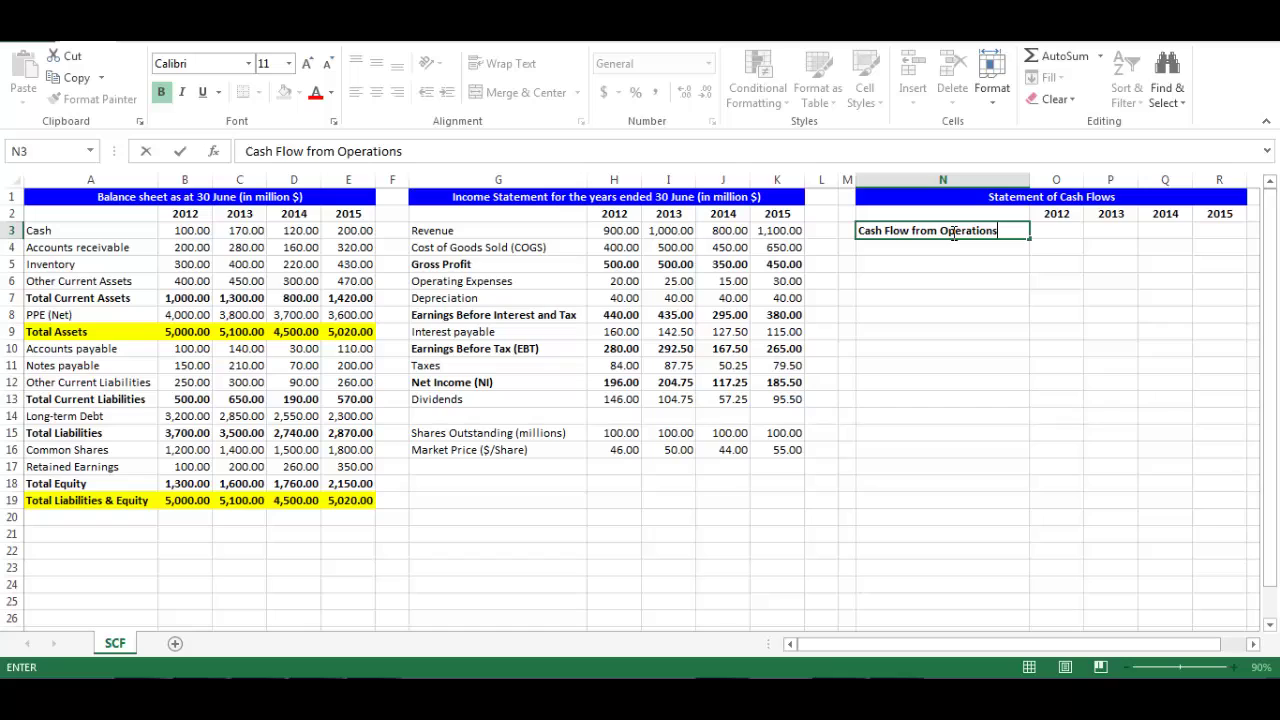
key("Return")
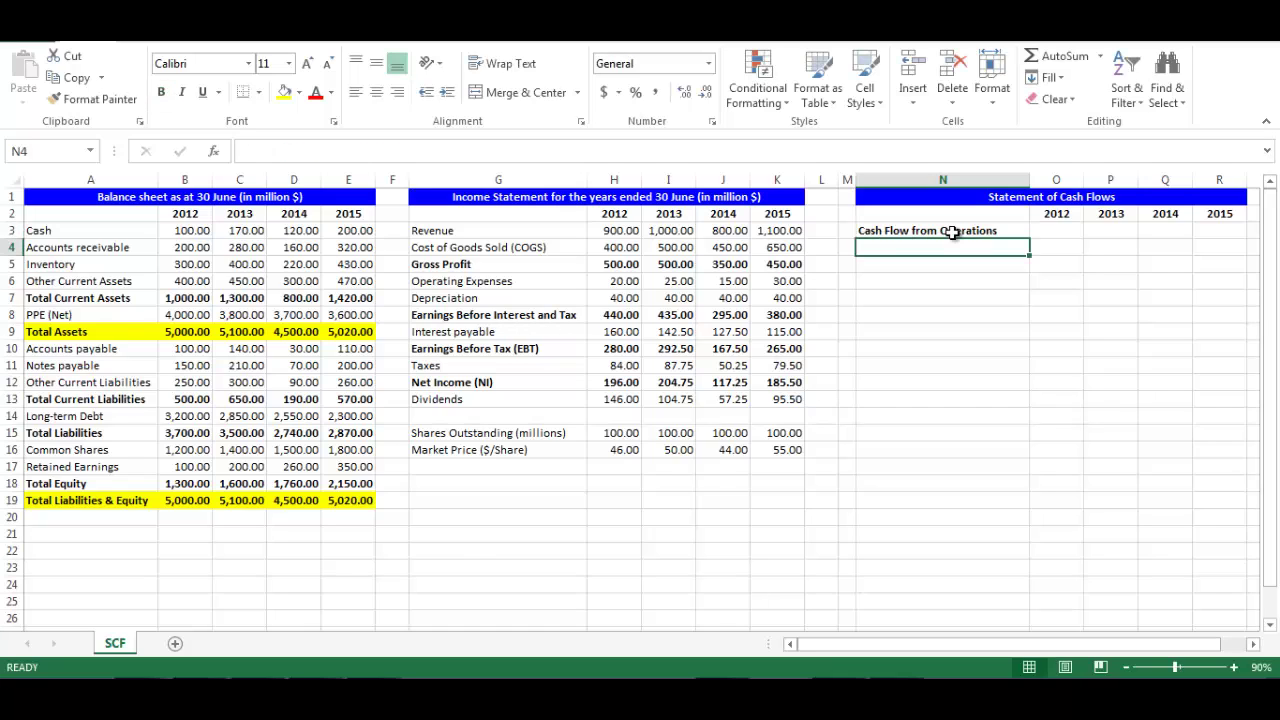
left_click(953, 232)
key("Return")
Add the Net Income line in row 4, linking N4 to the label in G12 and the 2013 cell P4 to I12.
type("=")
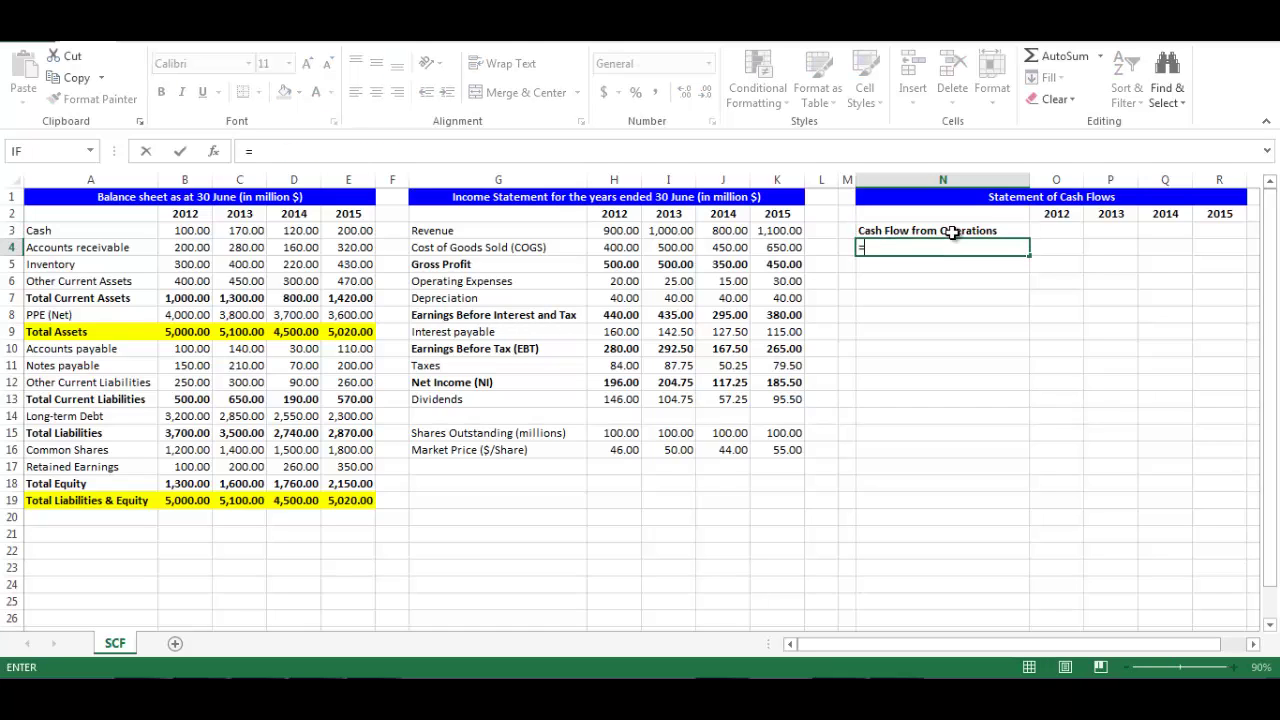
left_click(562, 383)
key("Return")
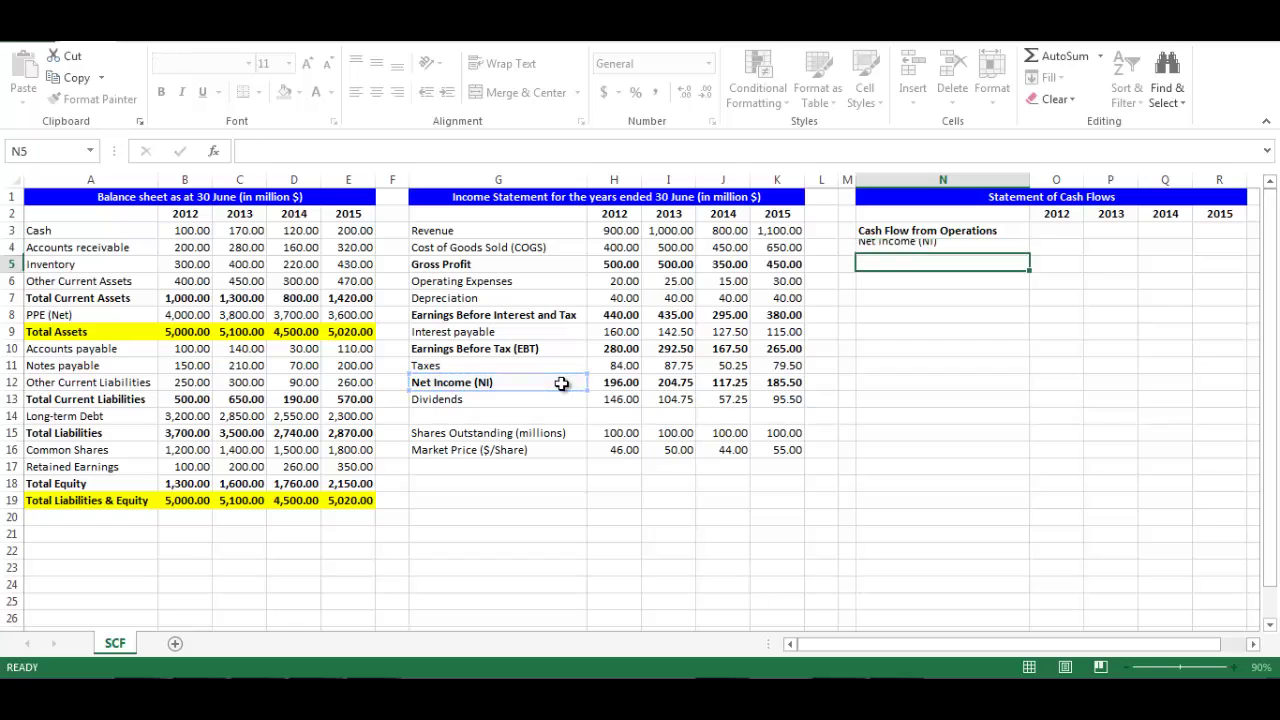
key("Up")
key("Up")
key("Down")
key("Right")
key("Right")
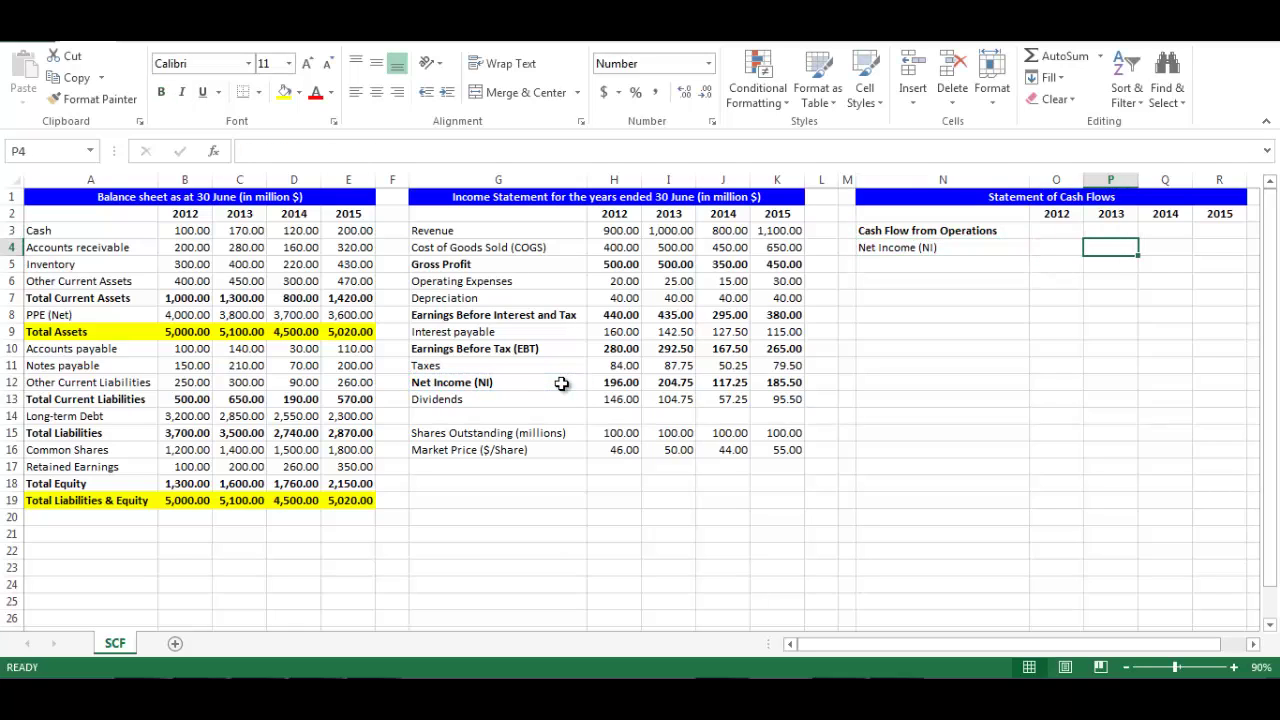
type("=")
left_click(668, 383)
key("Return")
Add the Depreciation line in row 5, with =G7 in N5 and =I7 in the 2013 cell P5.
key("Left")
key("Left")
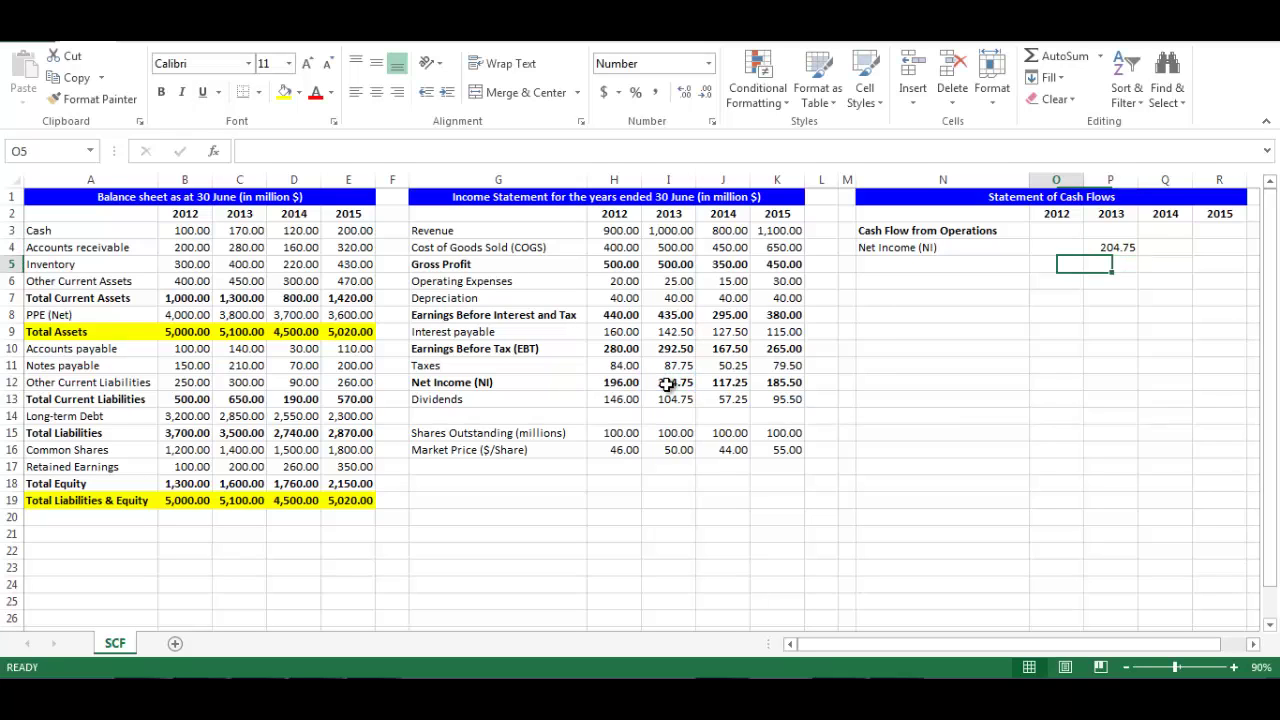
type("=g7")
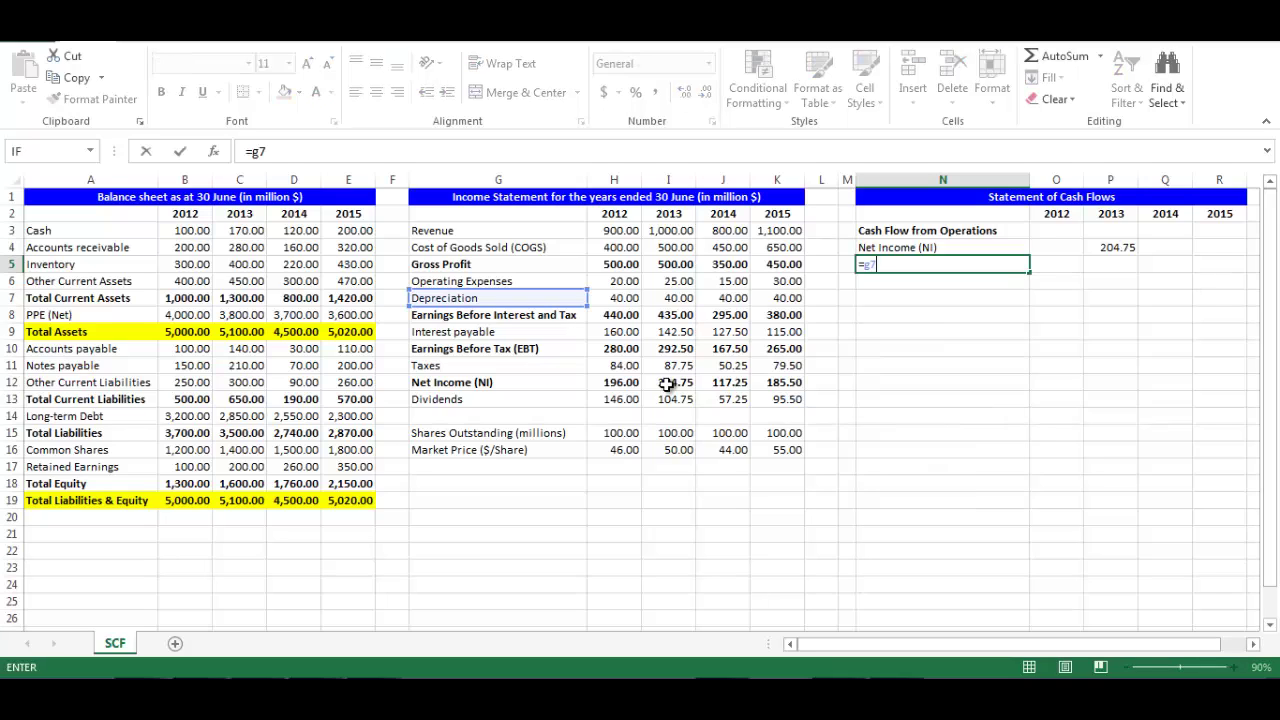
key("Return")
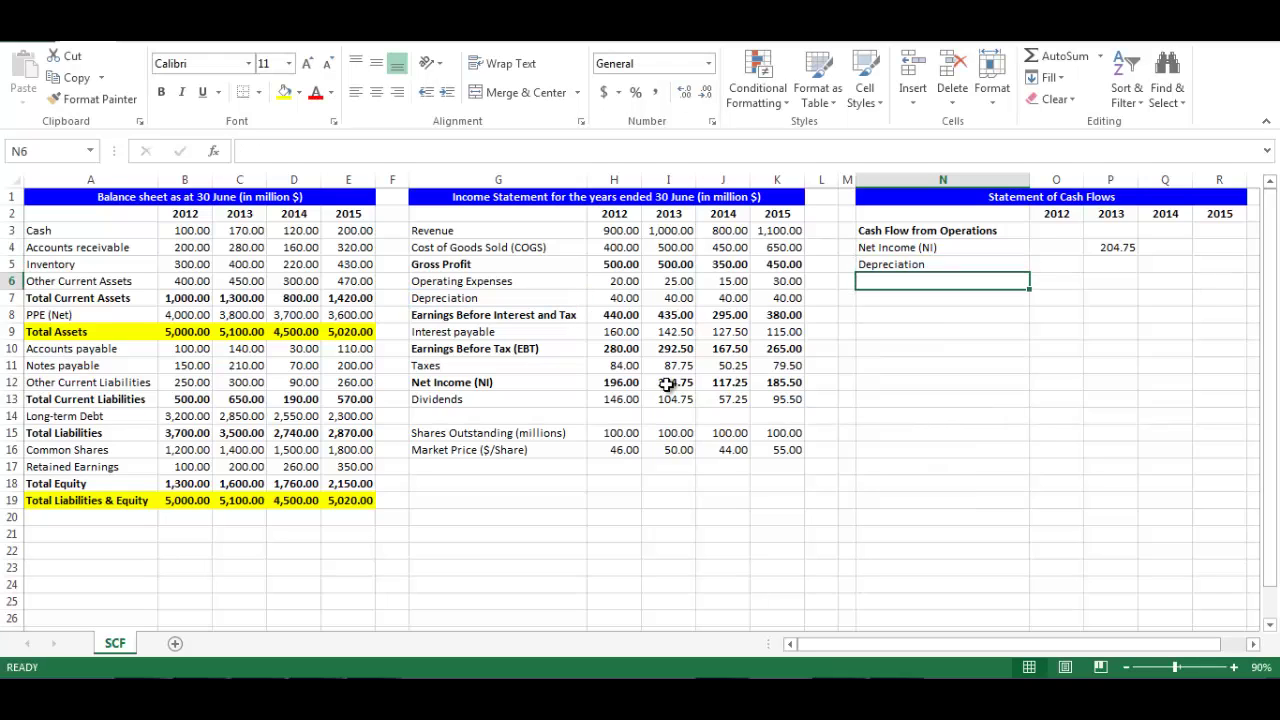
key("Up")
key("Right")
key("Right")
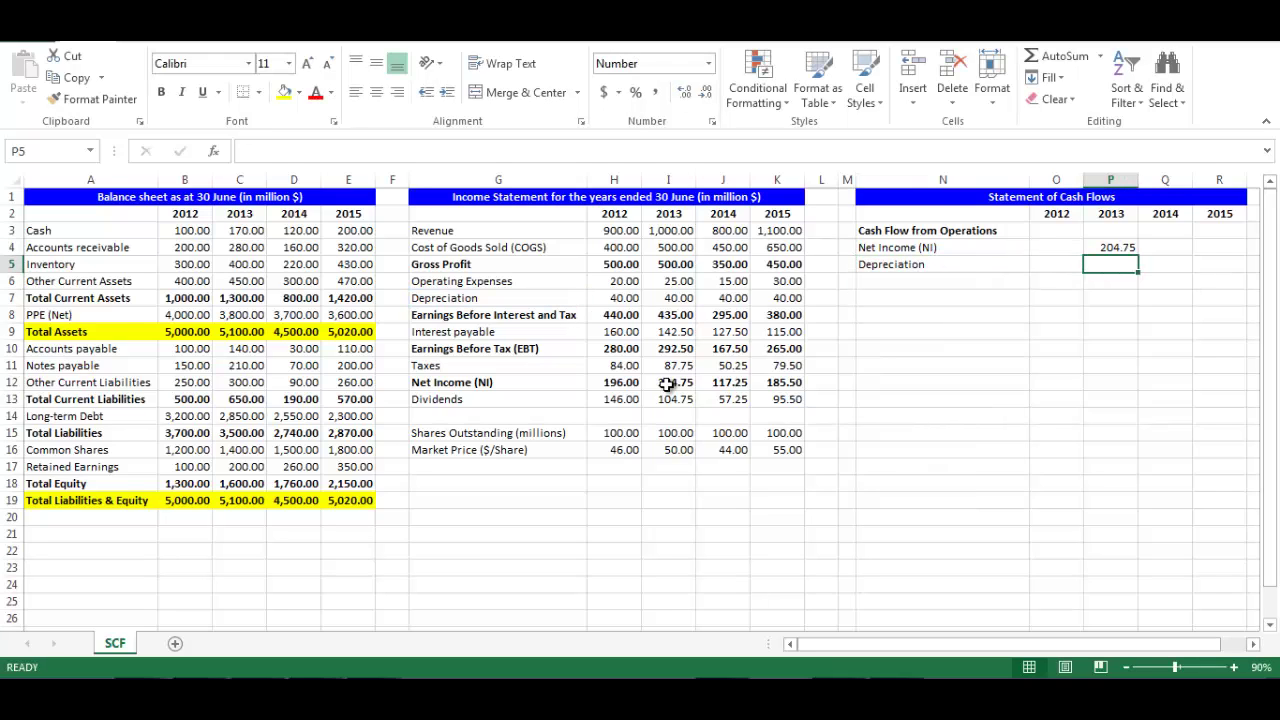
type("=i7")
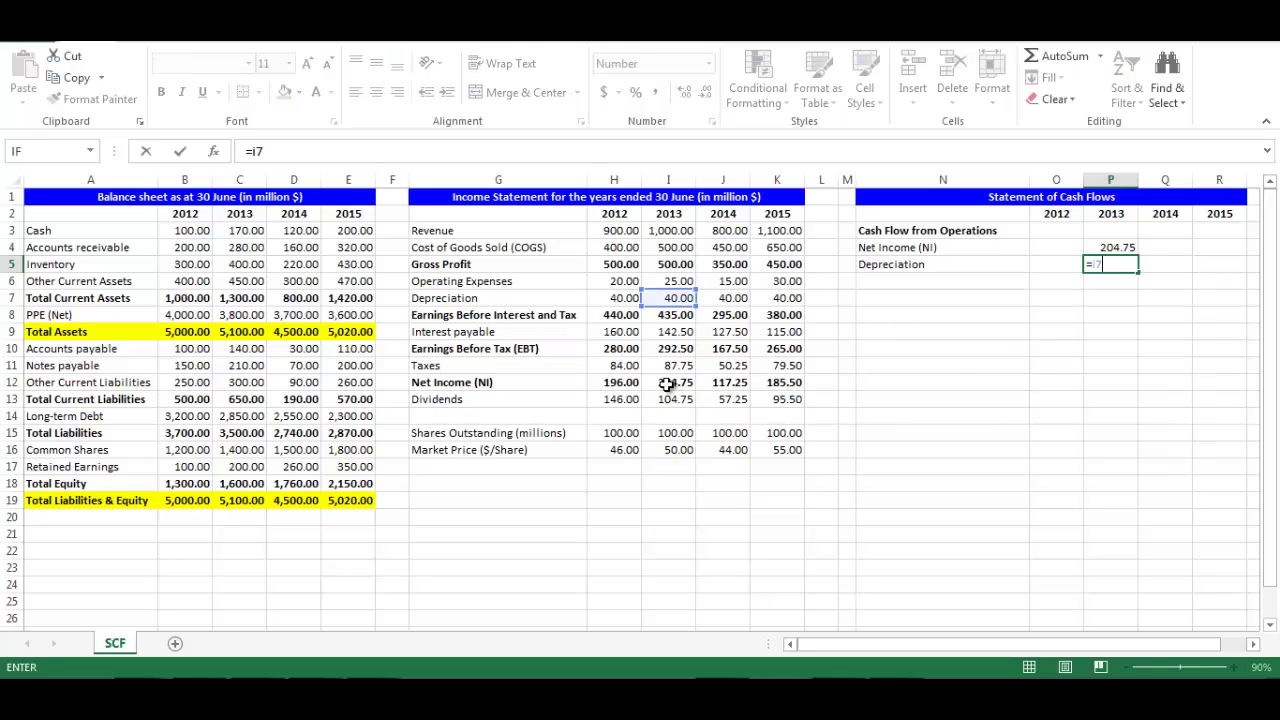
key("Return")
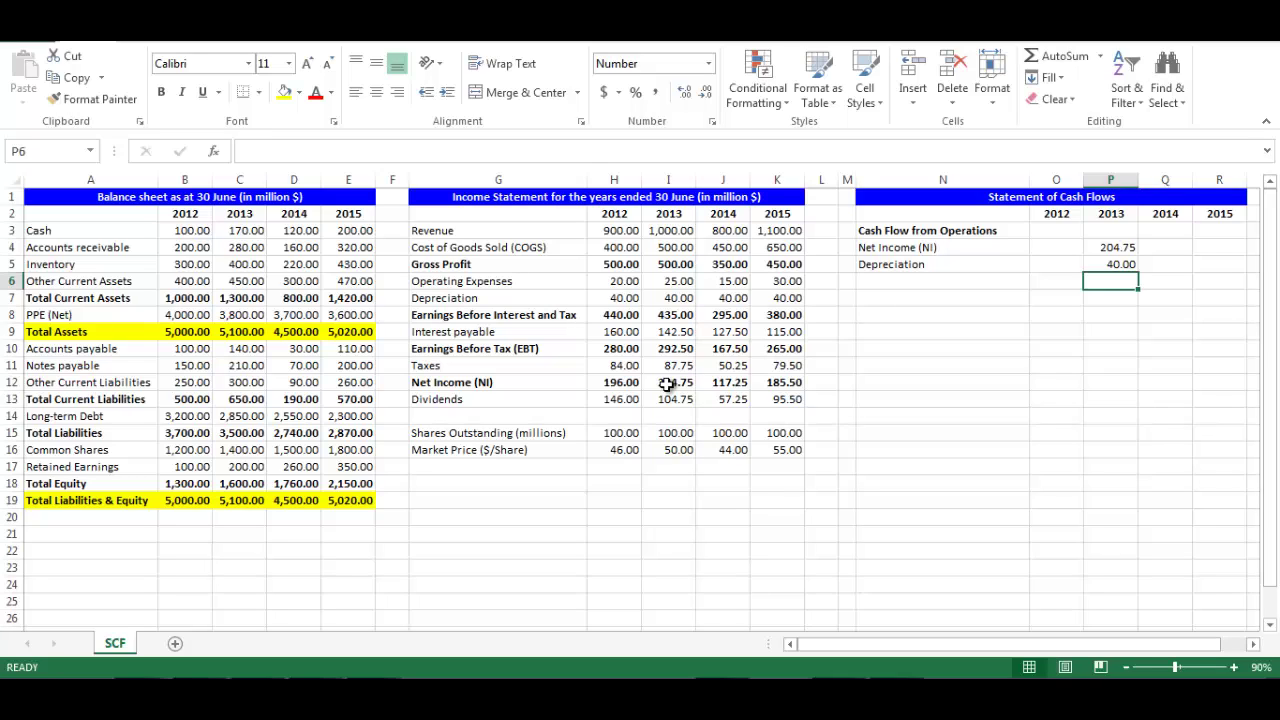
Insert the Greek capital delta symbol (Δ) in cell M6.
key("Left")
key("Left")
key("Left")
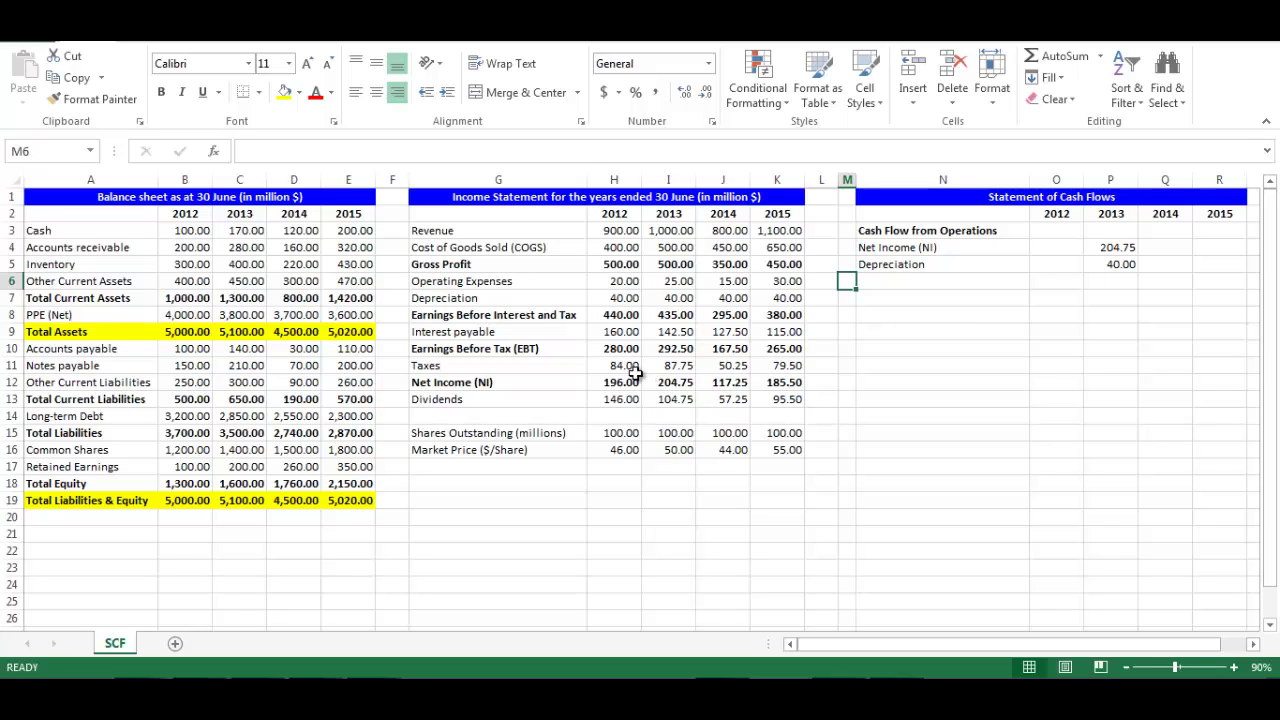
left_click(155, 42)
left_click(1170, 80)
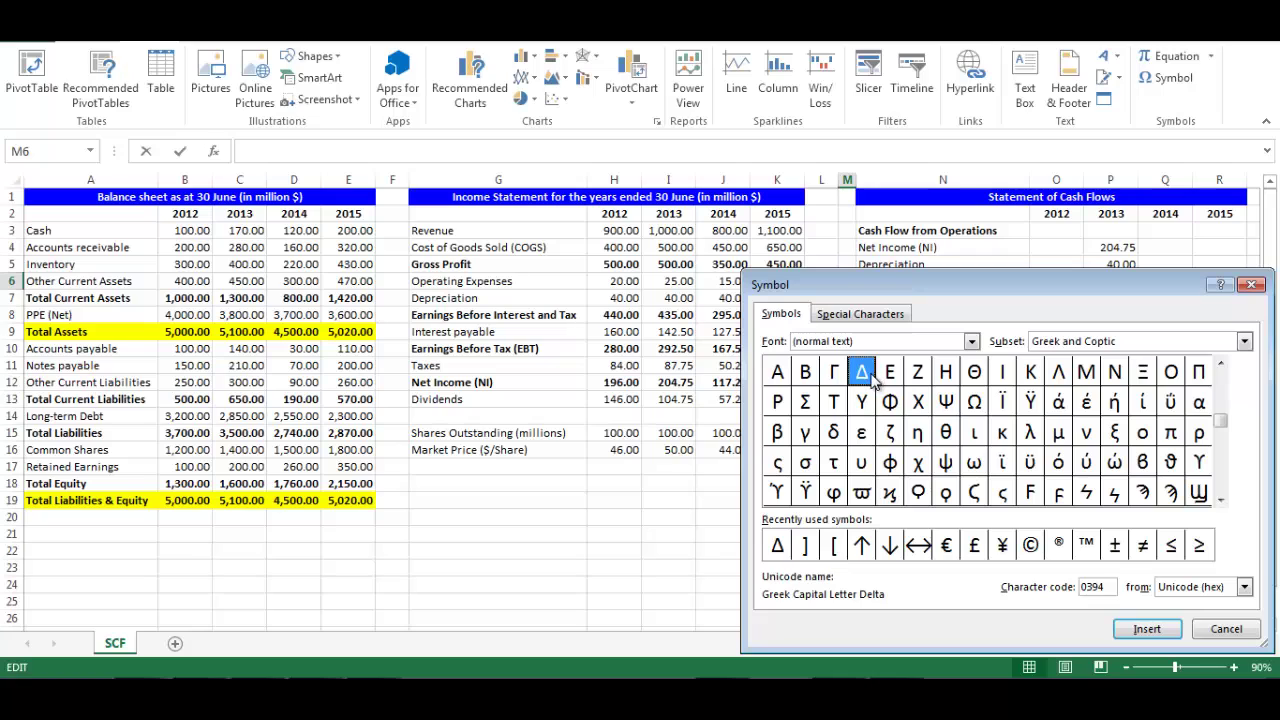
left_click(1147, 629)
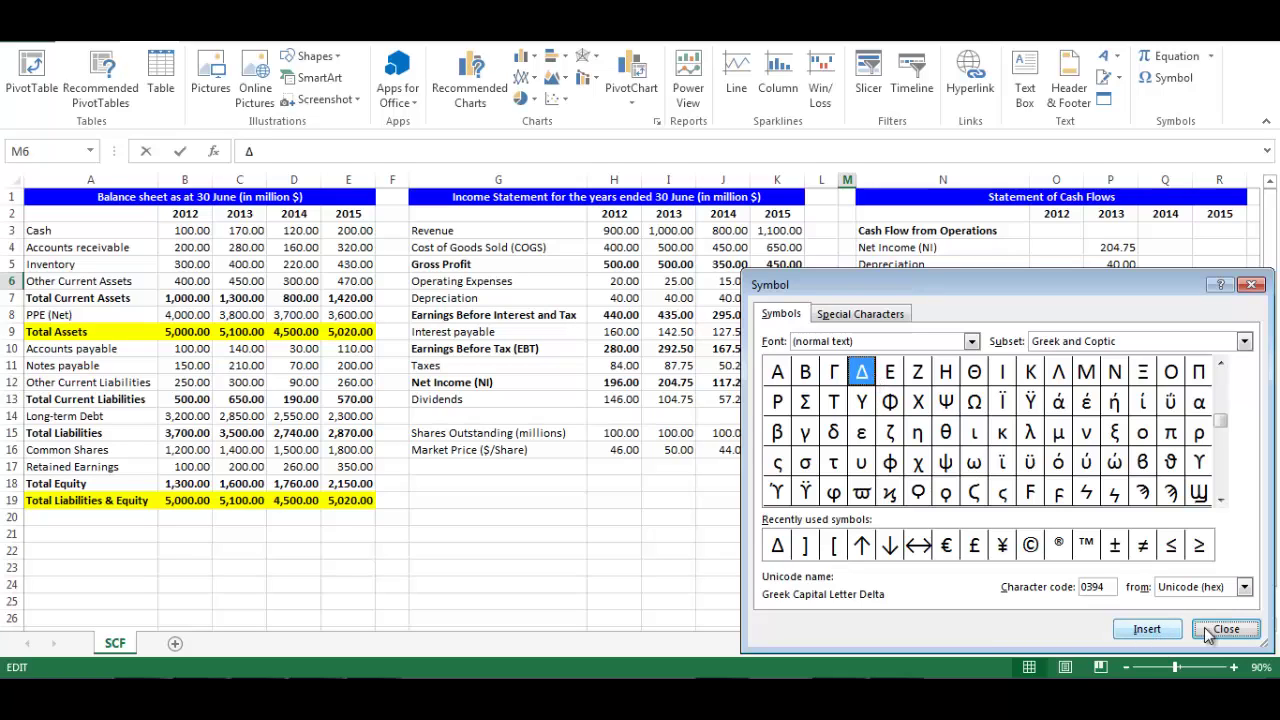
left_click(1226, 629)
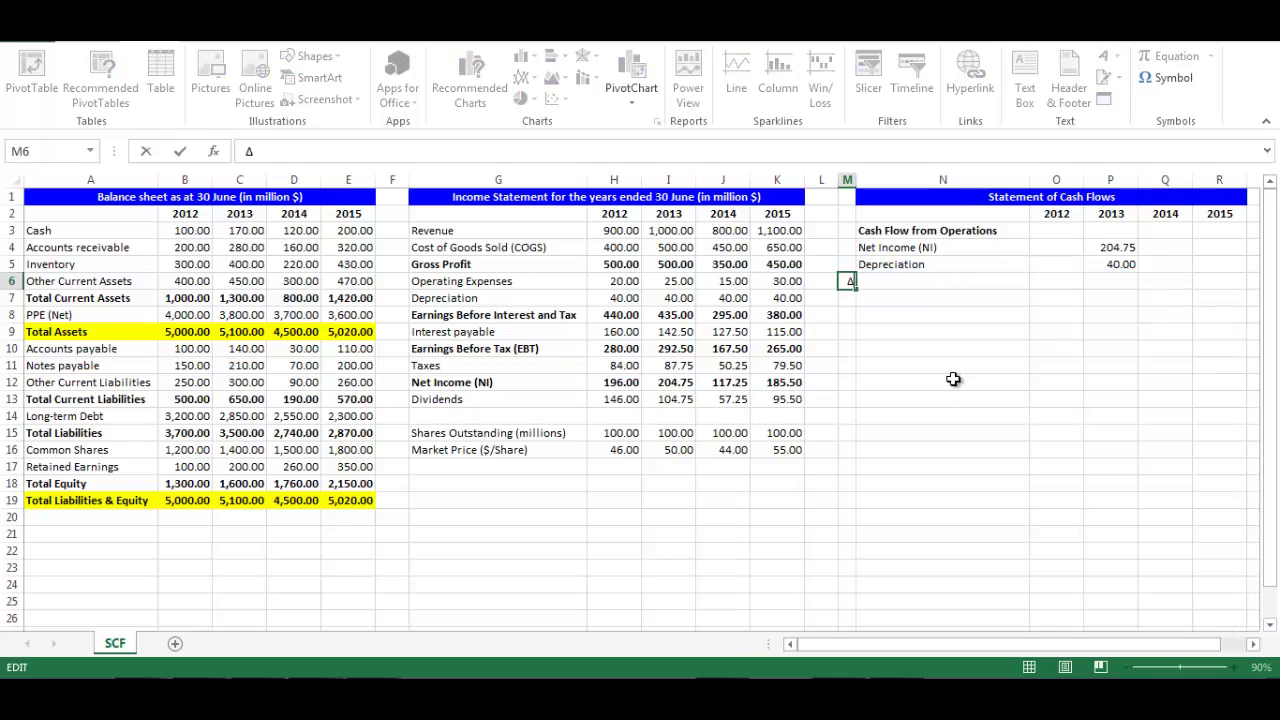
key("Return")
Link cell N6 to the Accounts receivable label with the formula =A4.
key("Up")
key("Right")
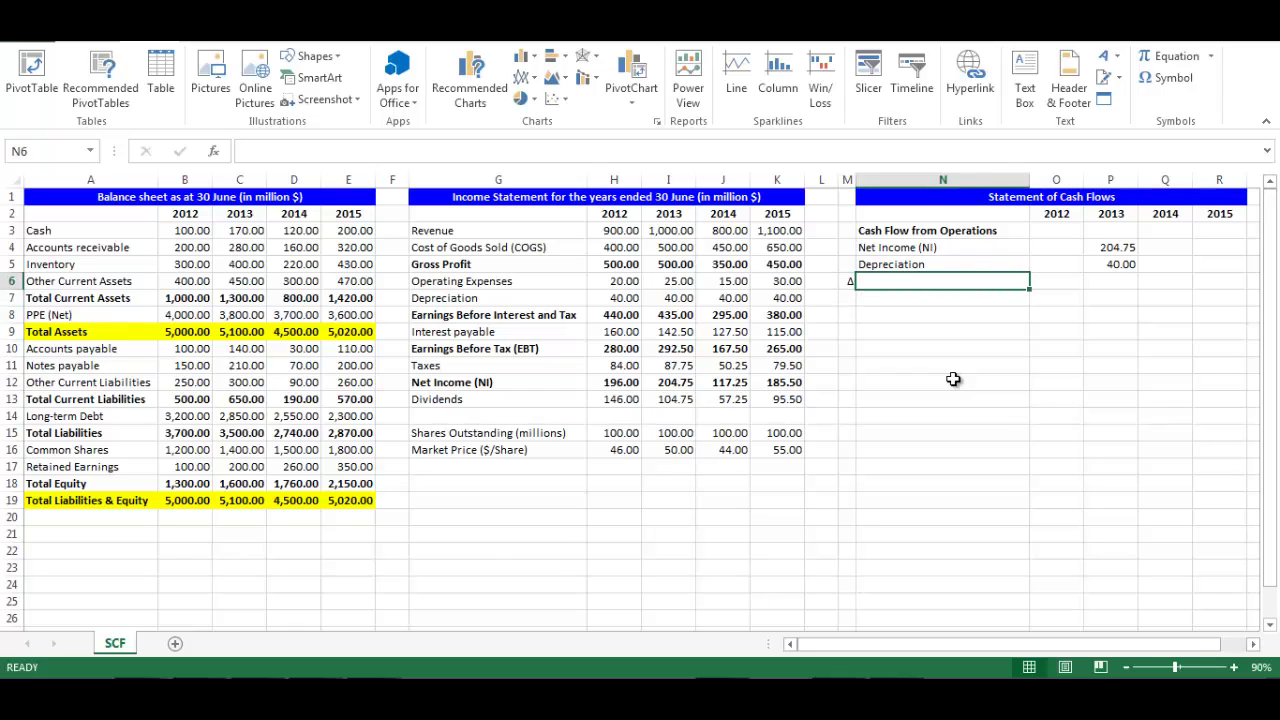
type("=")
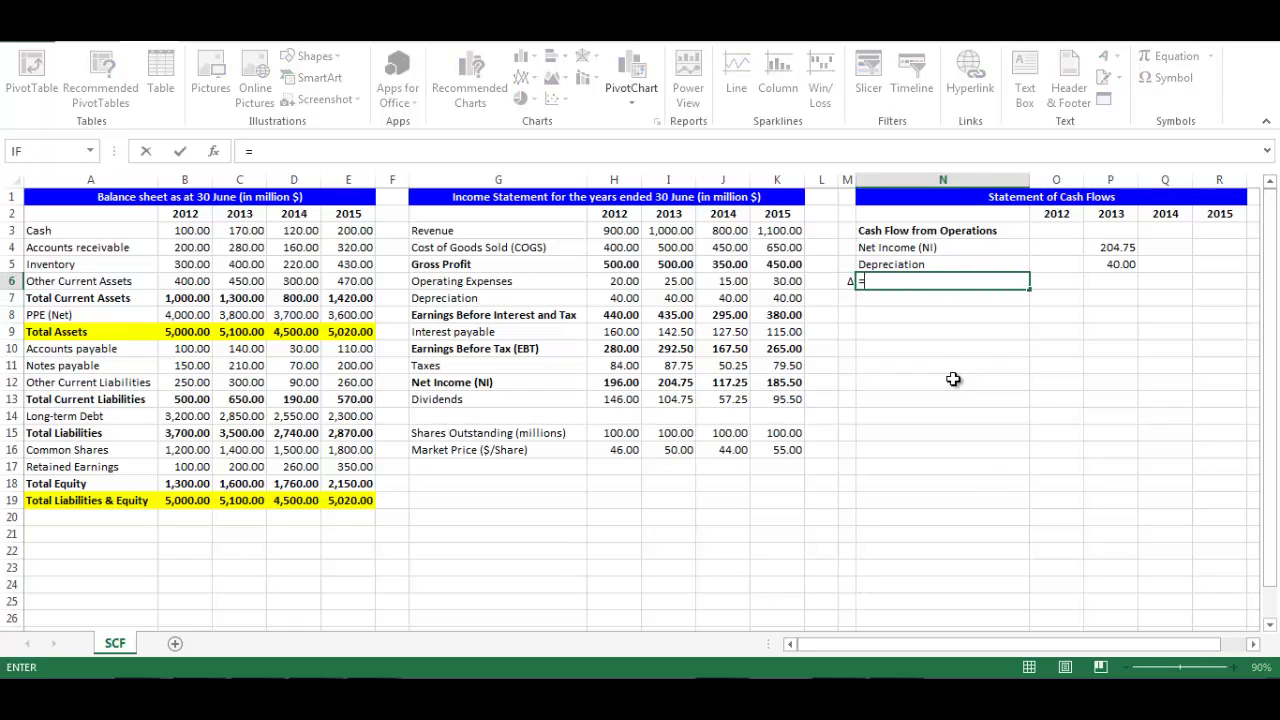
type("a4")
key("Return")
Calculate the 2013 change in accounts receivable in P6 with the formula =-(C4-B4).
key("Up")
key("Right")
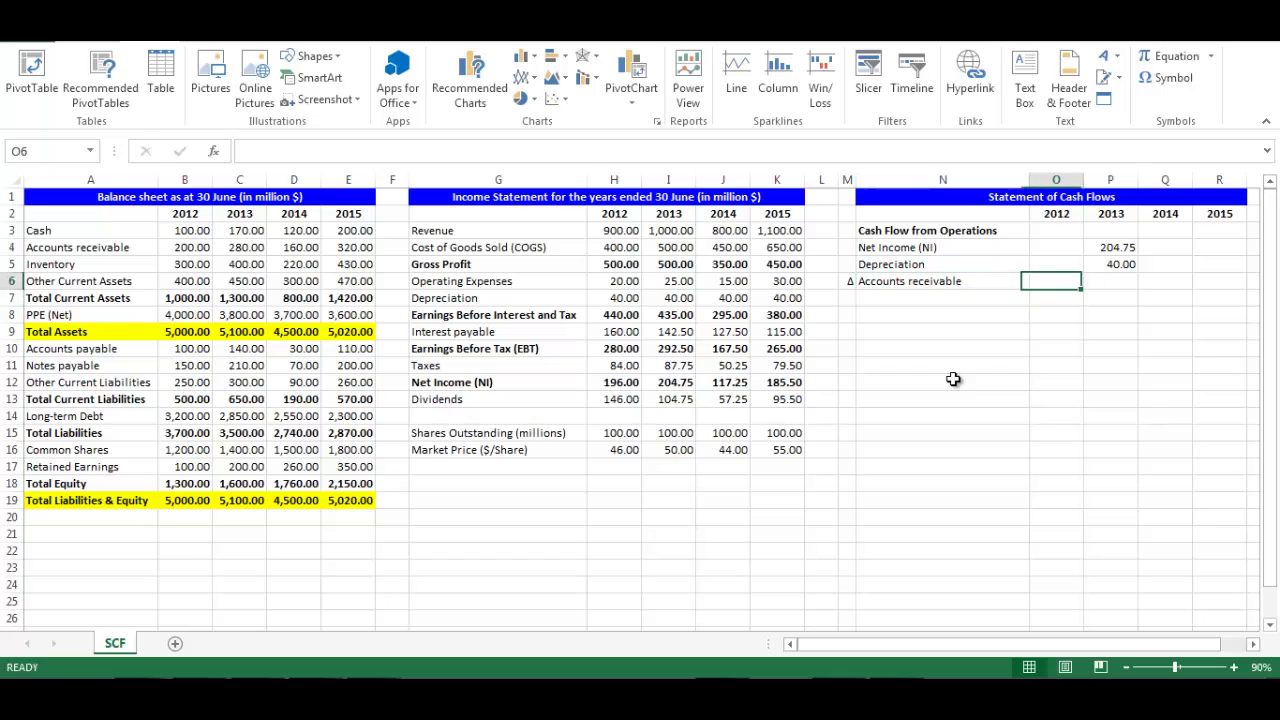
key("Right")
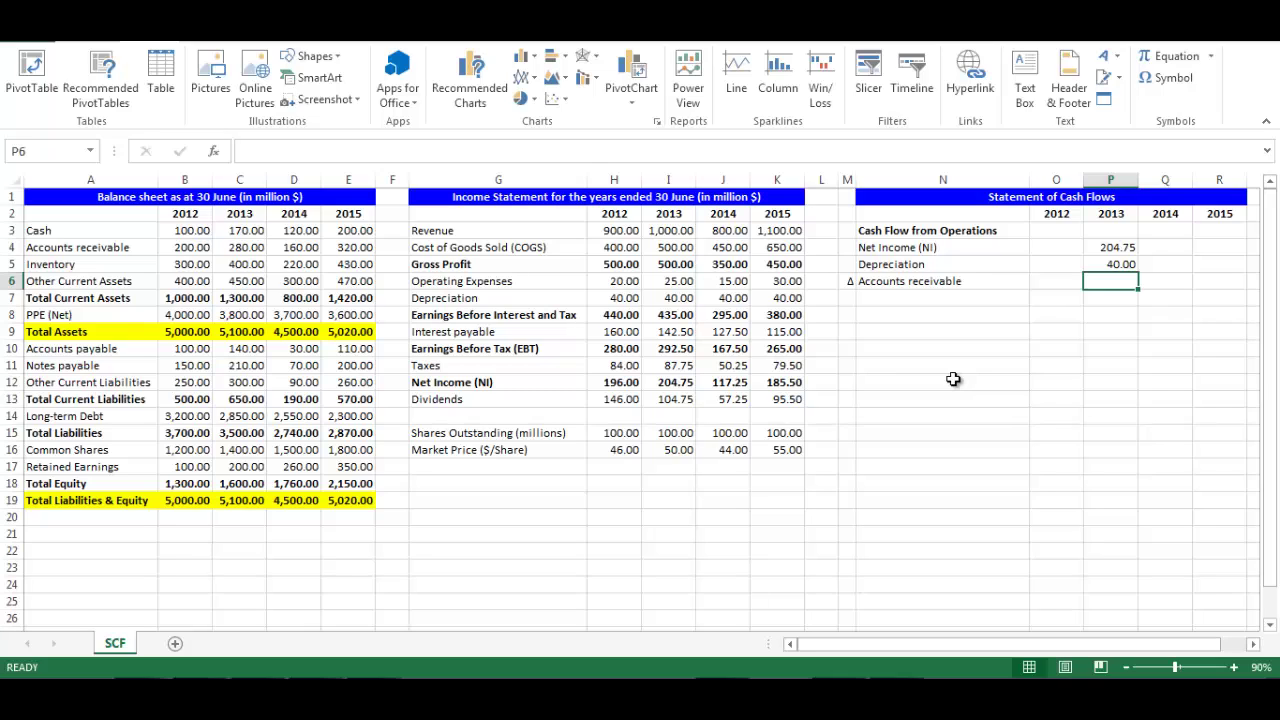
type("=-")
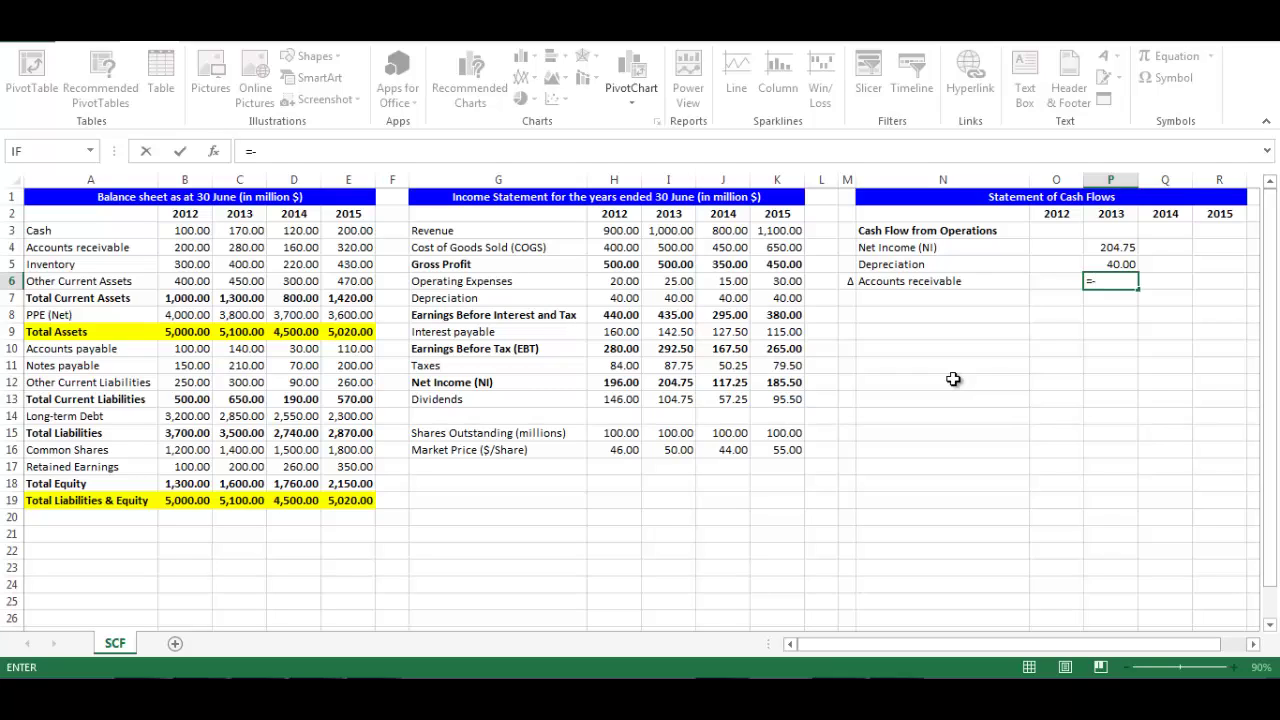
type("(c")
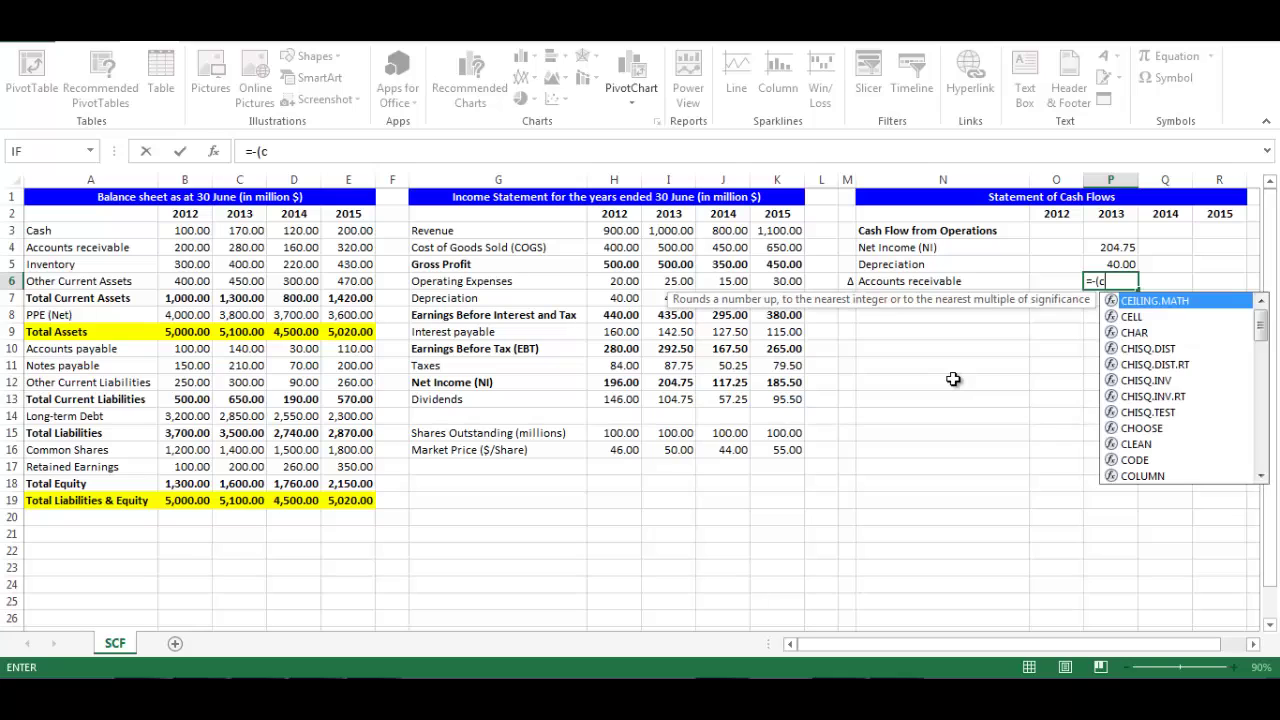
type("4-b4")
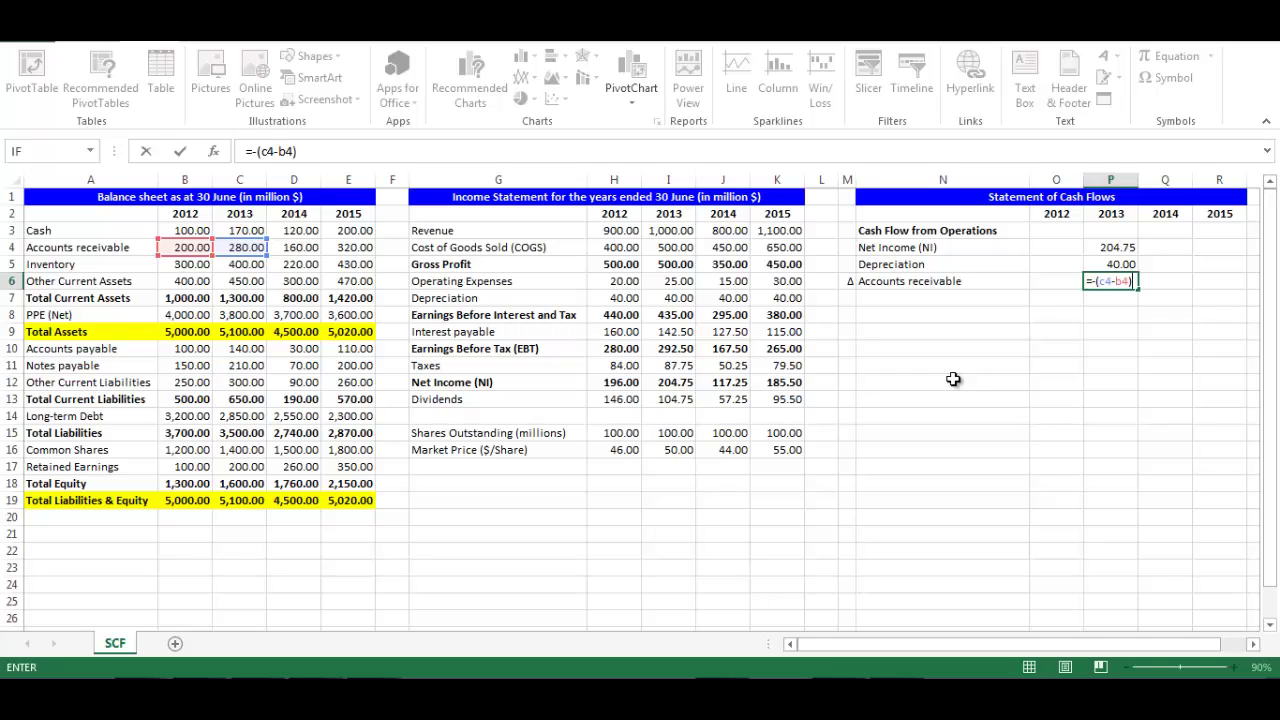
key("Return")
Start the Inventory change line in row 7, with =M6 in M7 for the delta symbol and =A5 in N7 for the label.
key("Left")
key("Left")
key("Left")
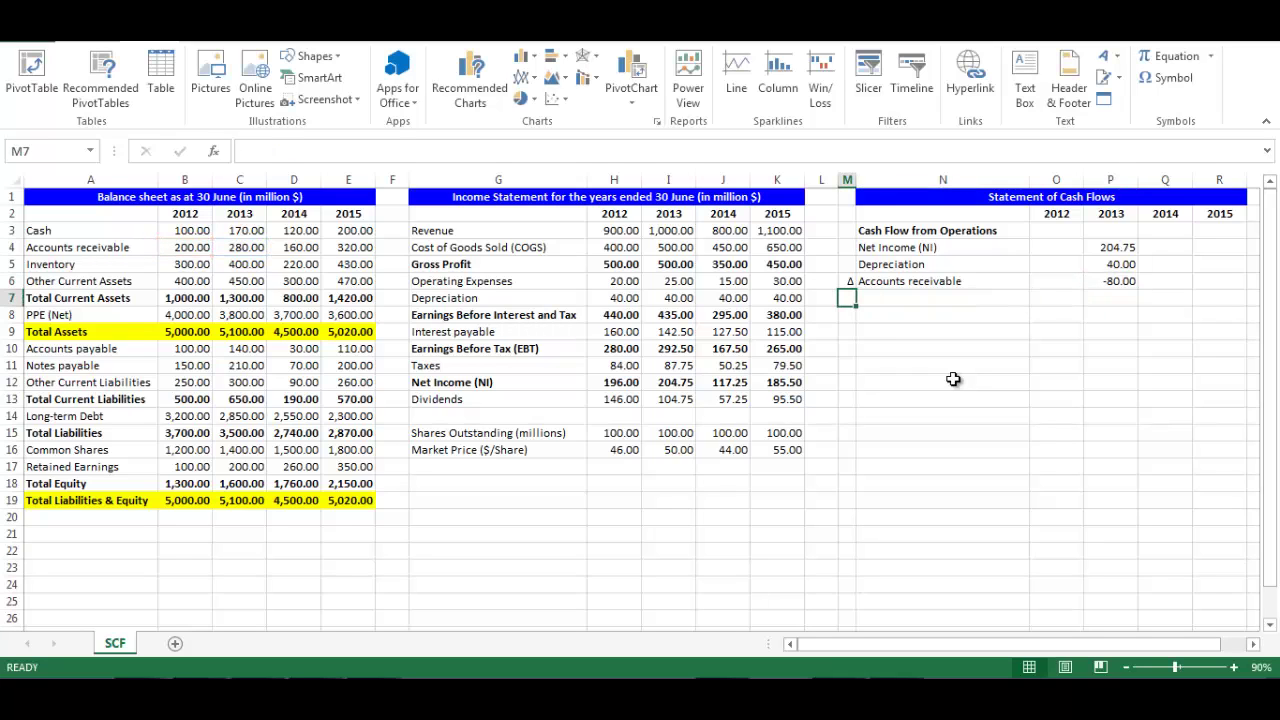
type("=")
key("Up")
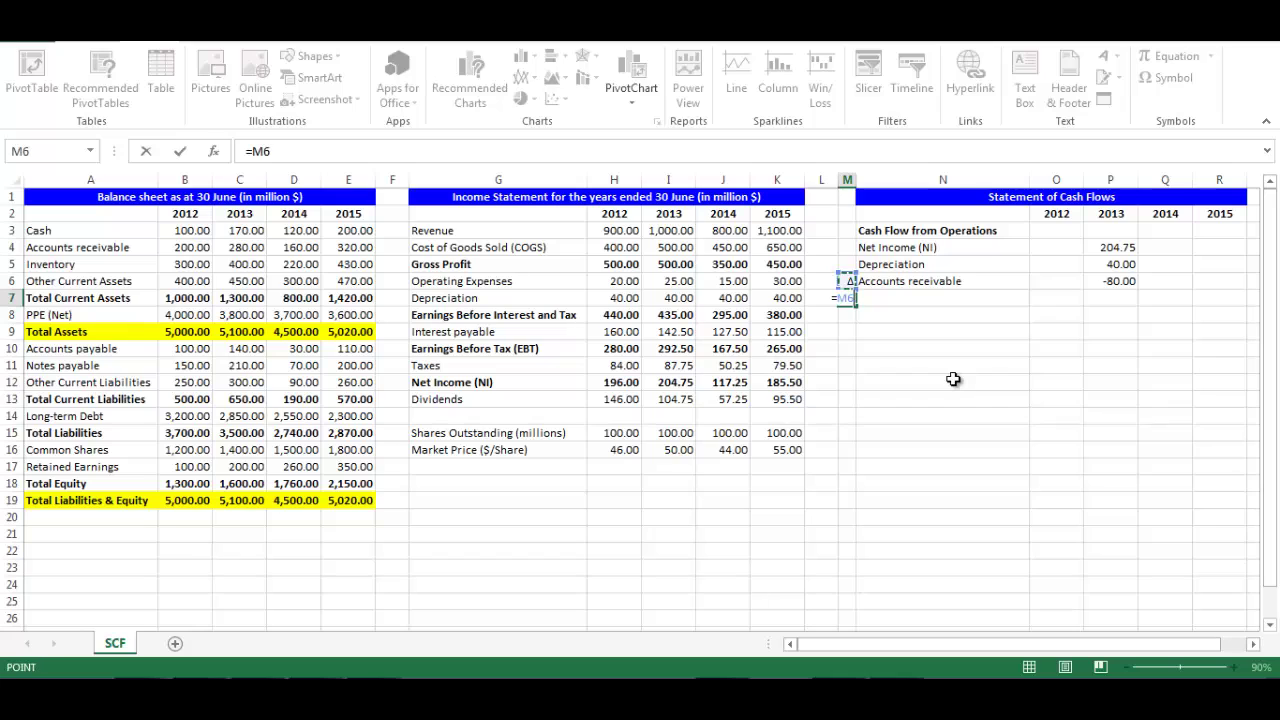
key("ctrl+Return")
key("Right")
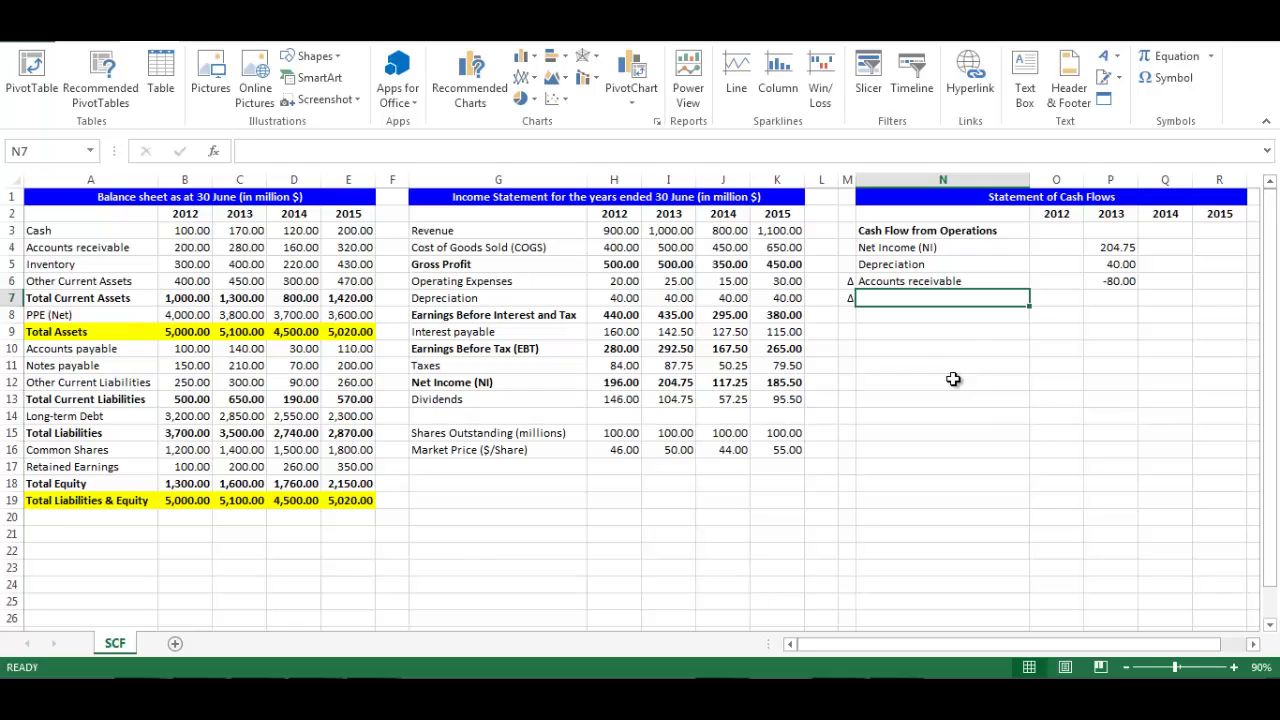
type("=A5")
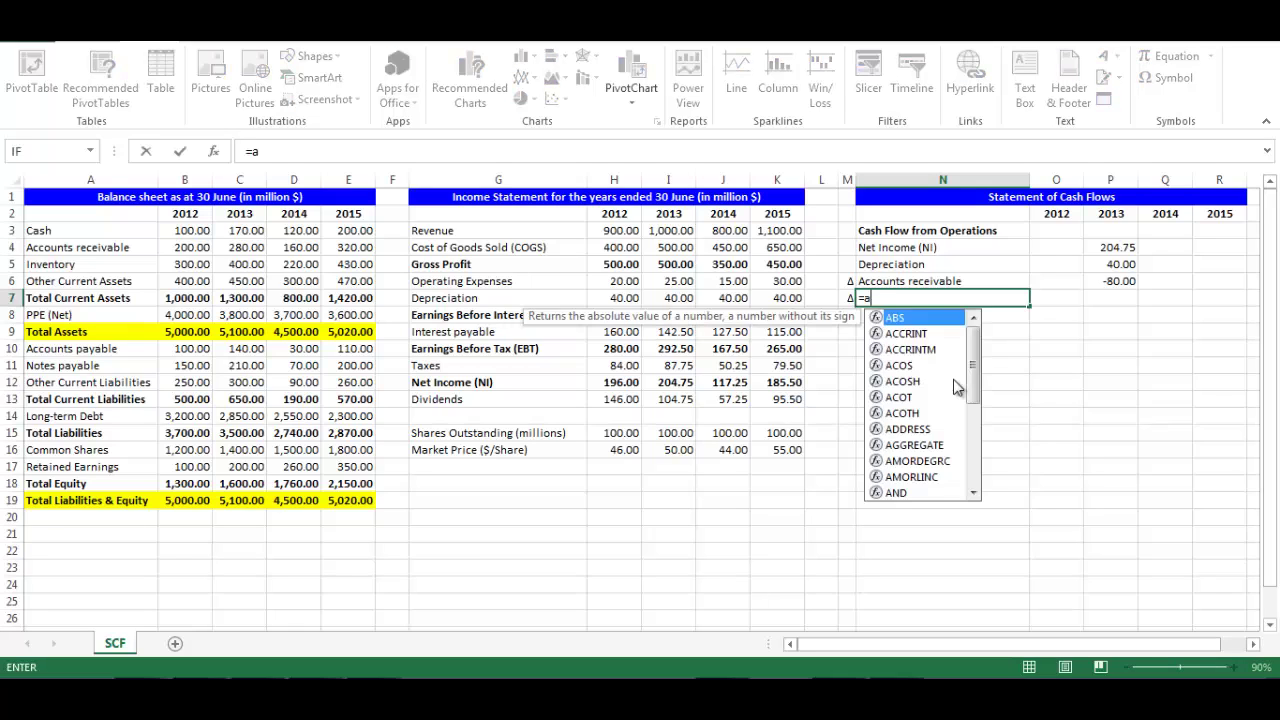
key("ctrl+Return")
Calculate the 2013 change in inventory in P7 with the formula =-(C5-B5).
key("Right")
key("Right")
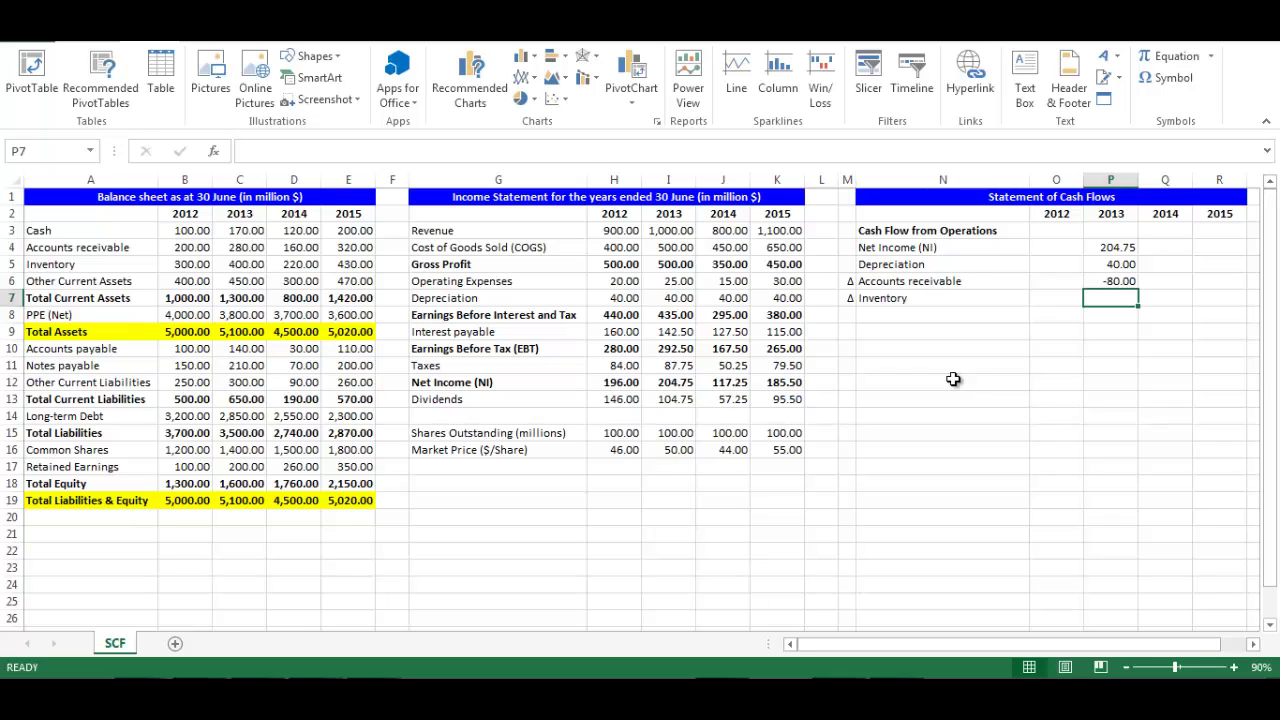
type("=-")
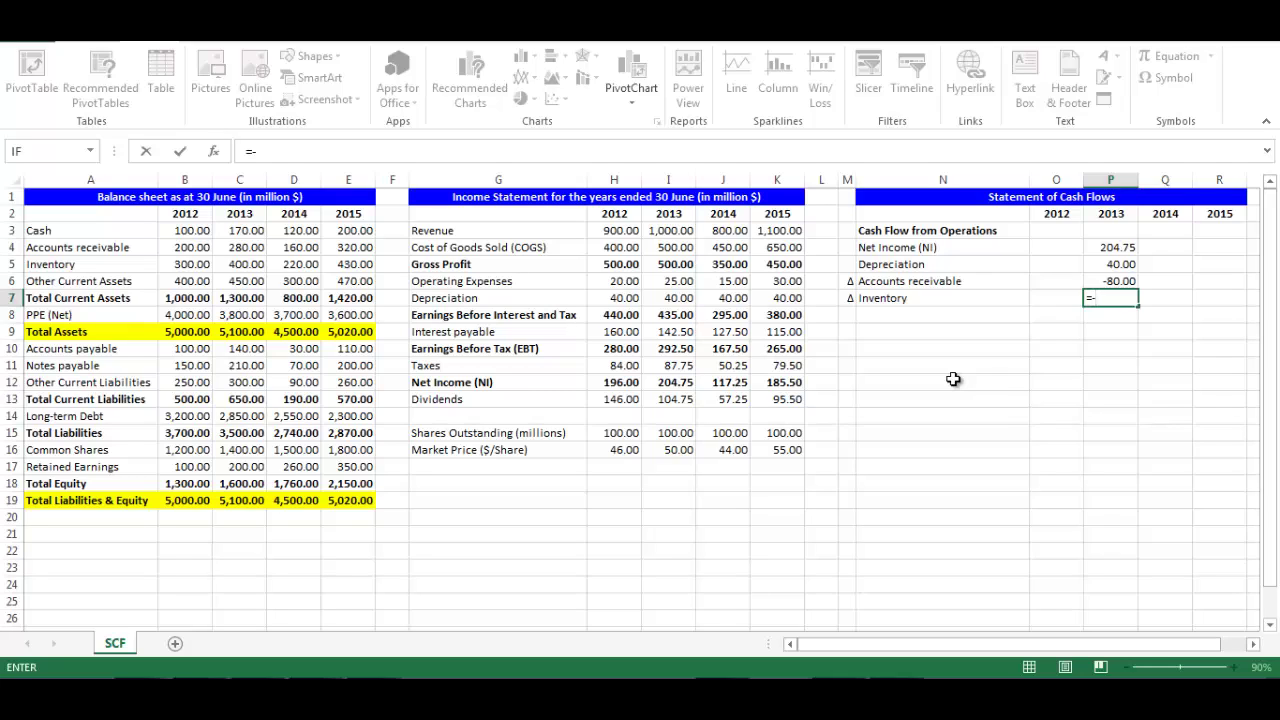
type("(c5-b5")
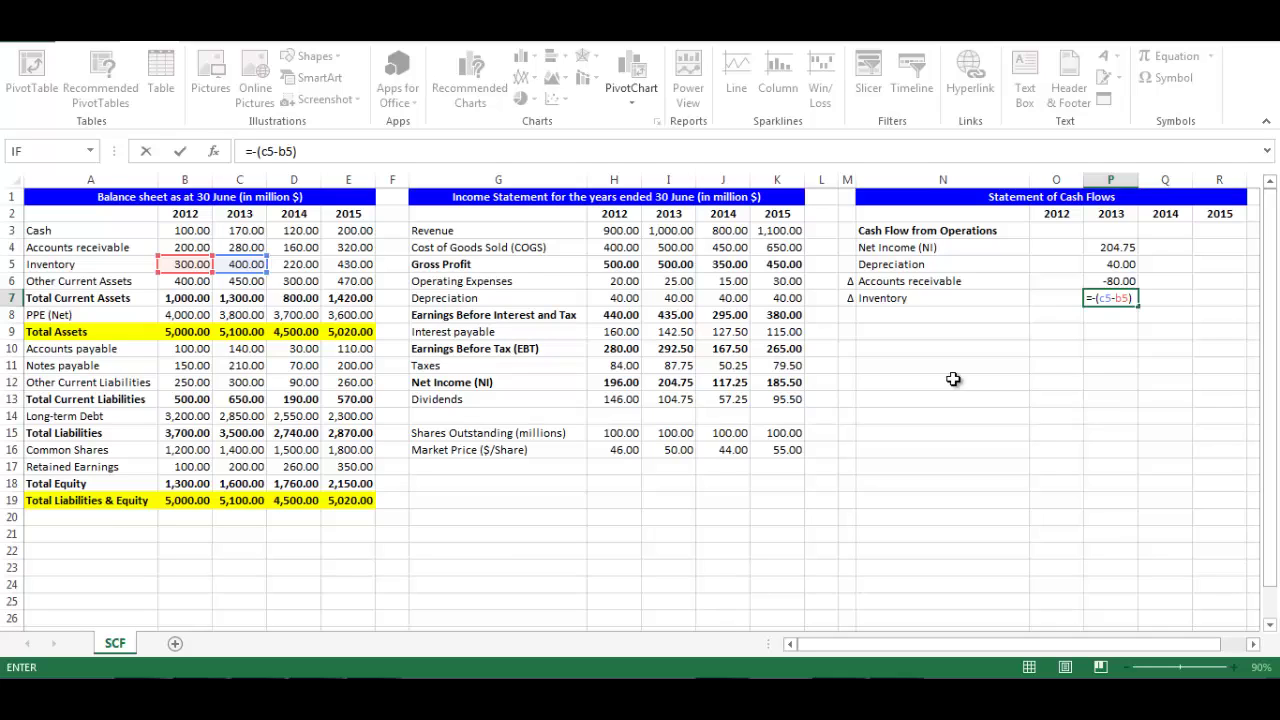
key("Return")
Start the Other Current Assets change line in row 8, with =M6 in M8 and =A6 in N8.
key("Left")
key("Left")
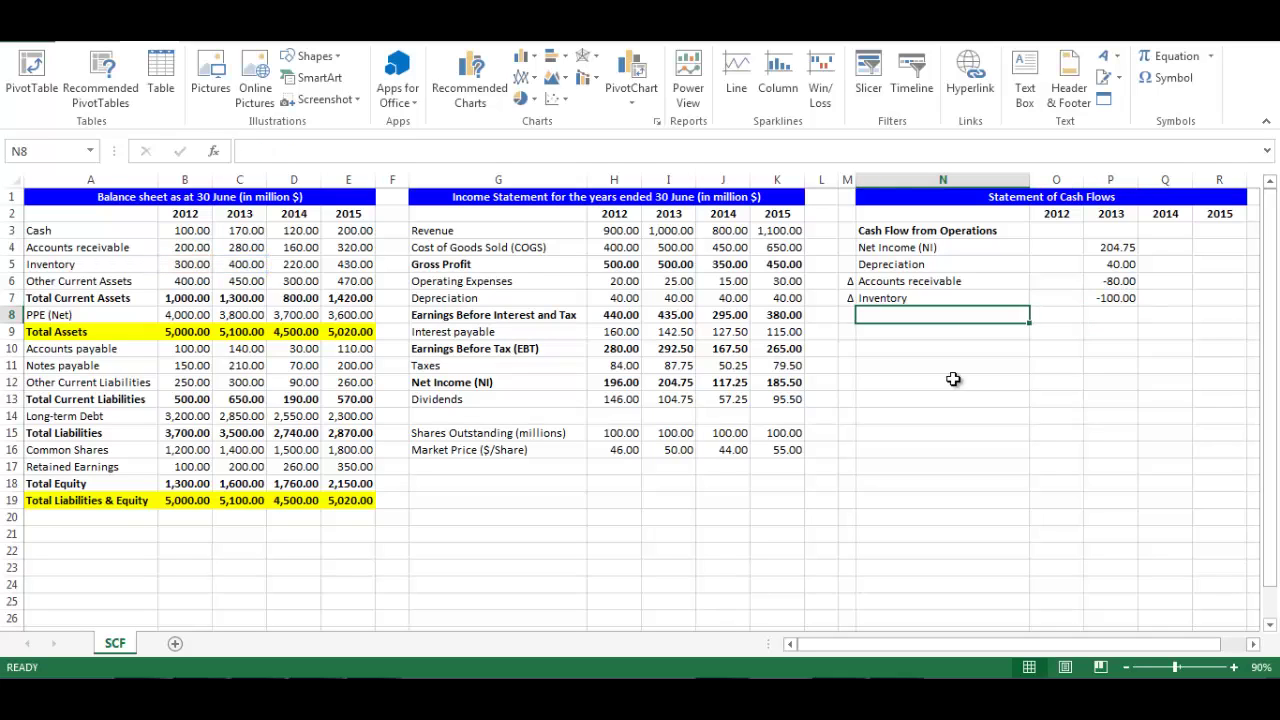
key("Left")
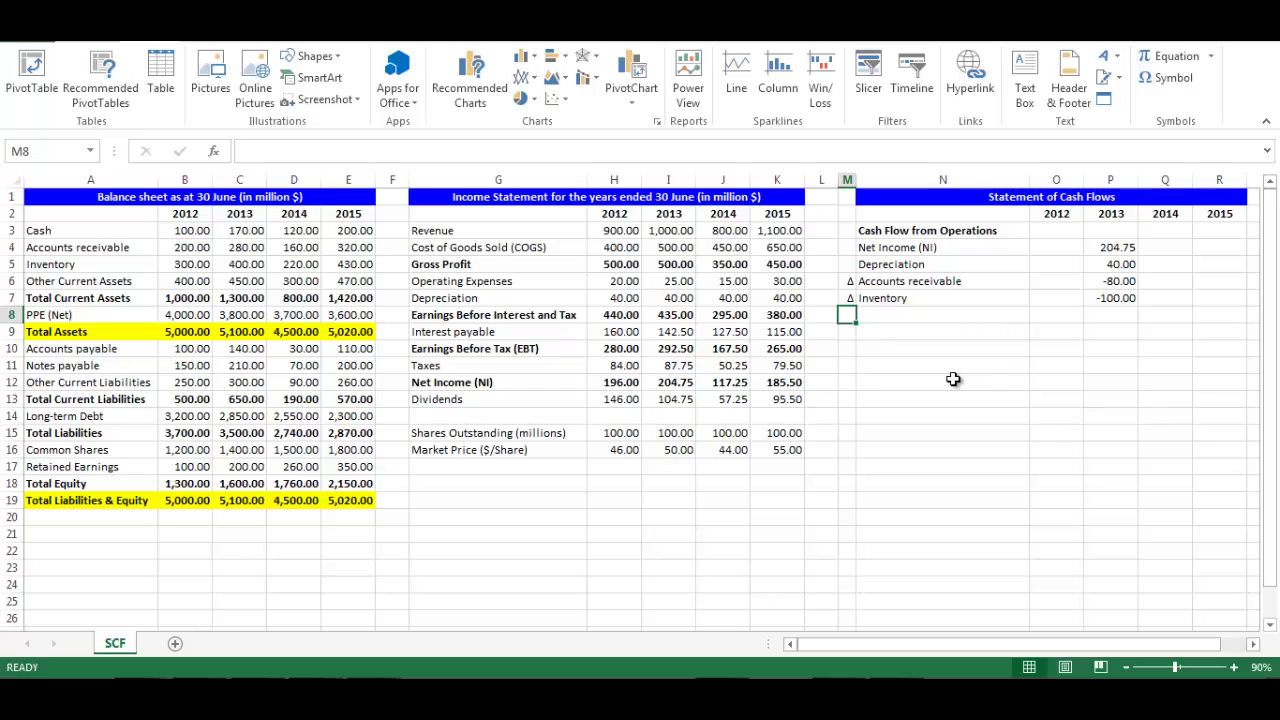
type("=")
key("Up")
key("Up")
key("Tab")
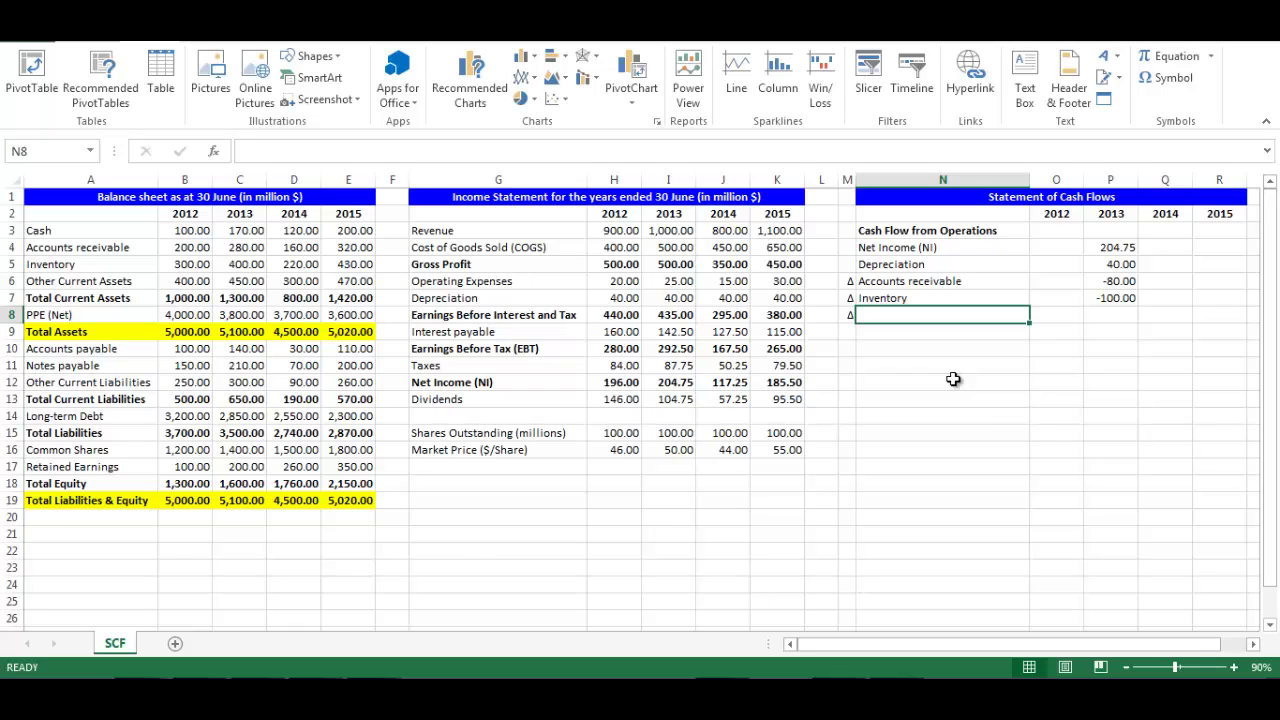
type("=a6")
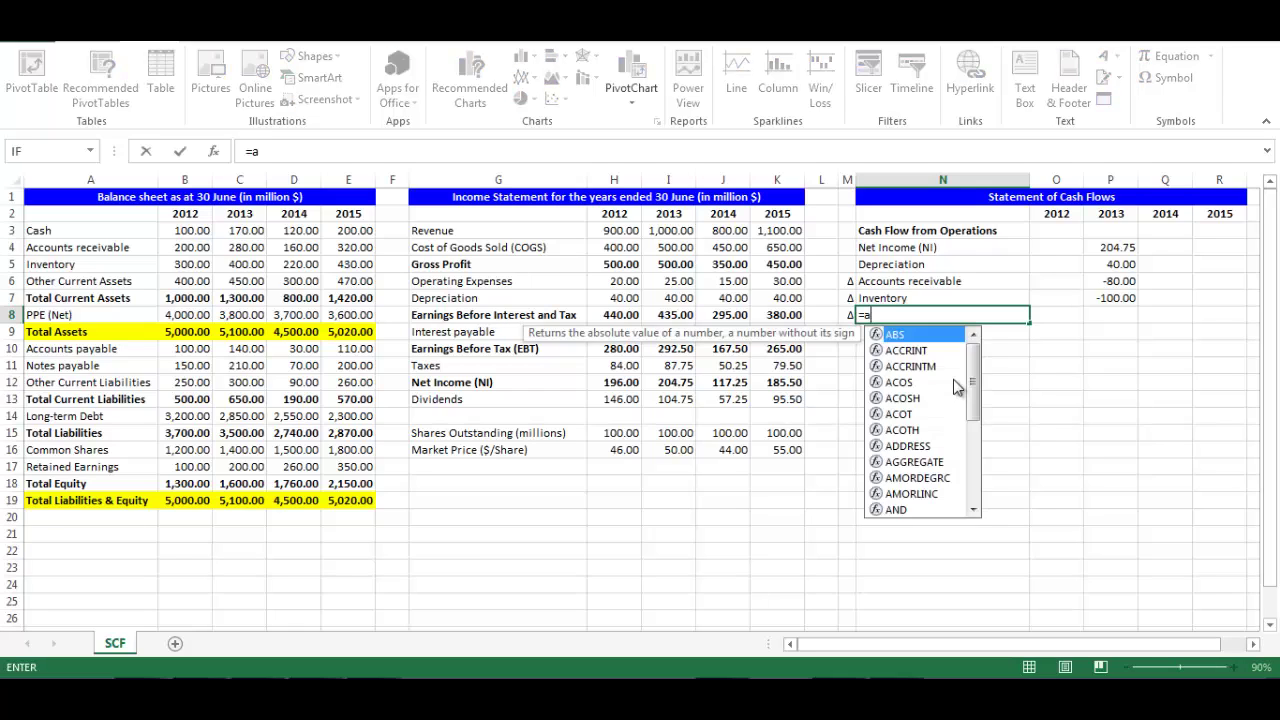
key("ctrl+Return")
Calculate the 2013 change in other current assets in P8 with the formula =-(C6-B6).
key("Tab")
key("Tab")
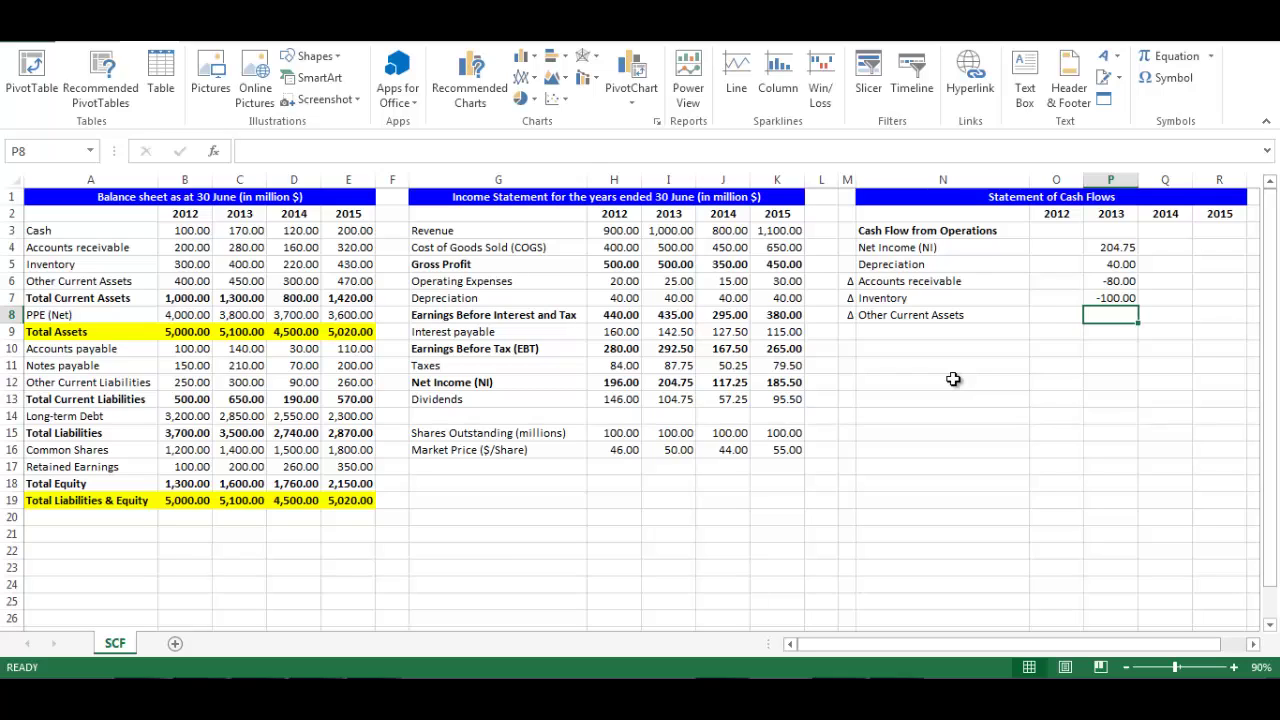
type("=-")
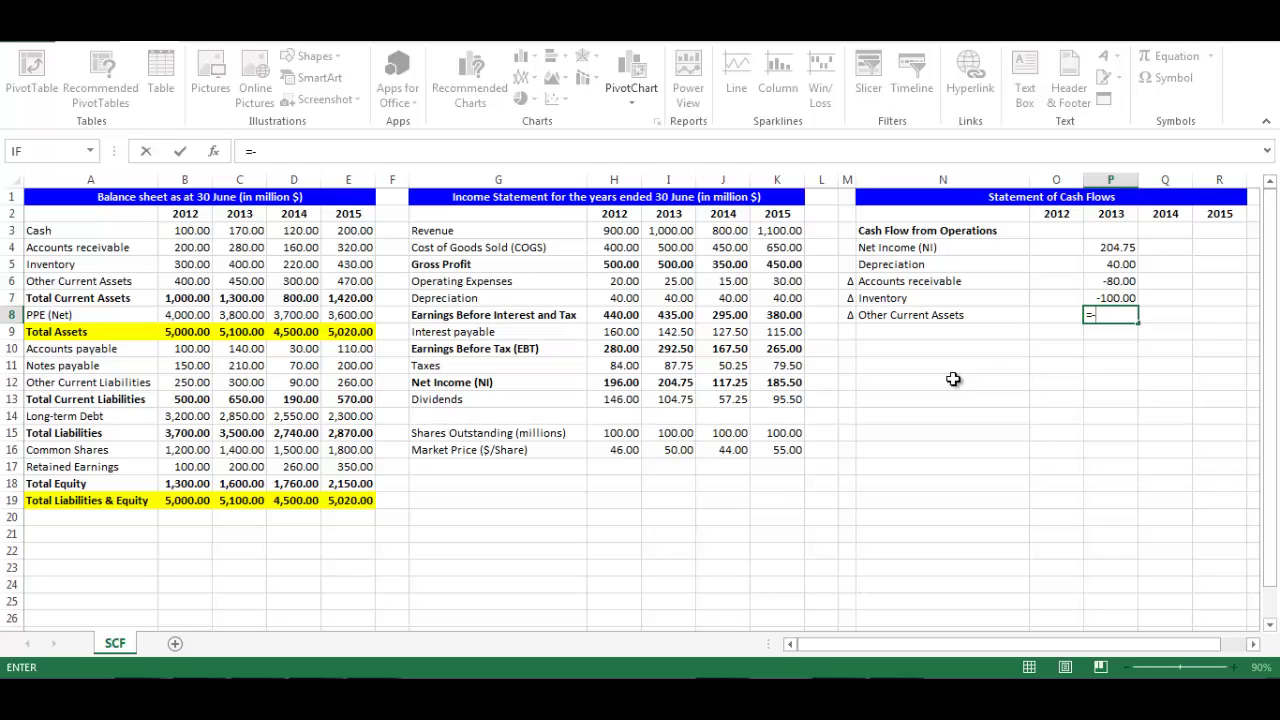
type("(c6-b")
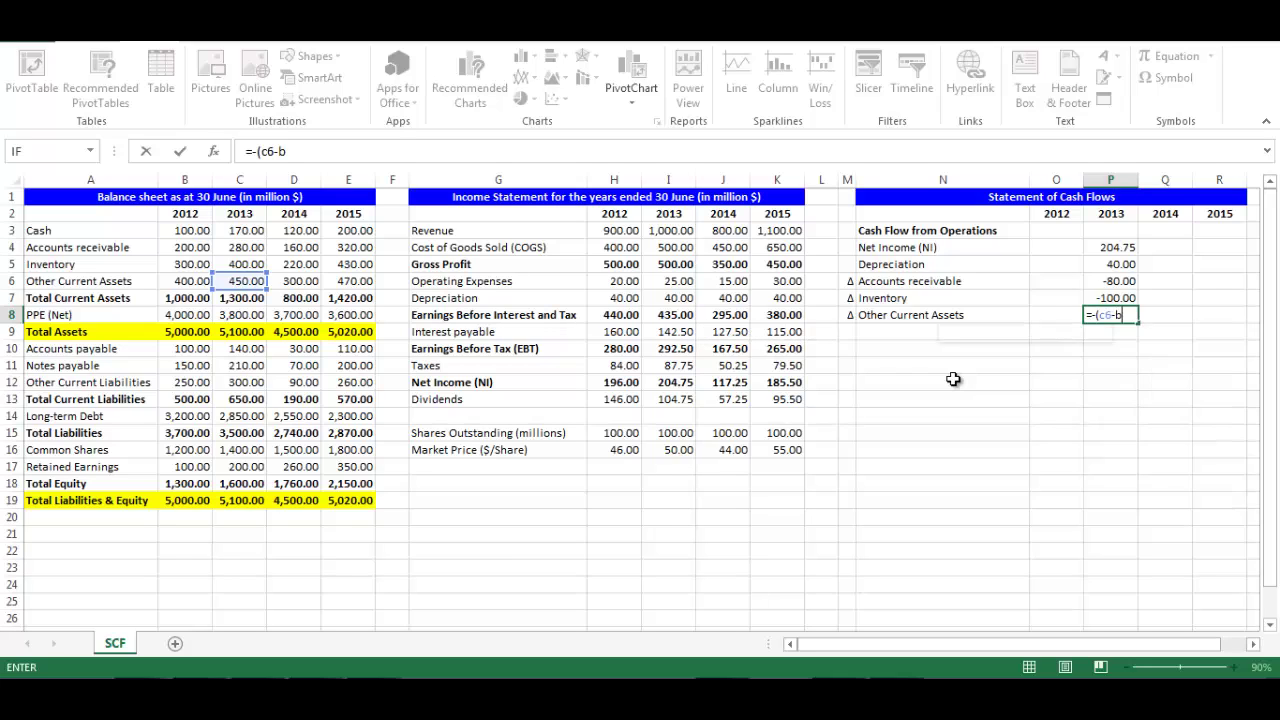
type("6)")
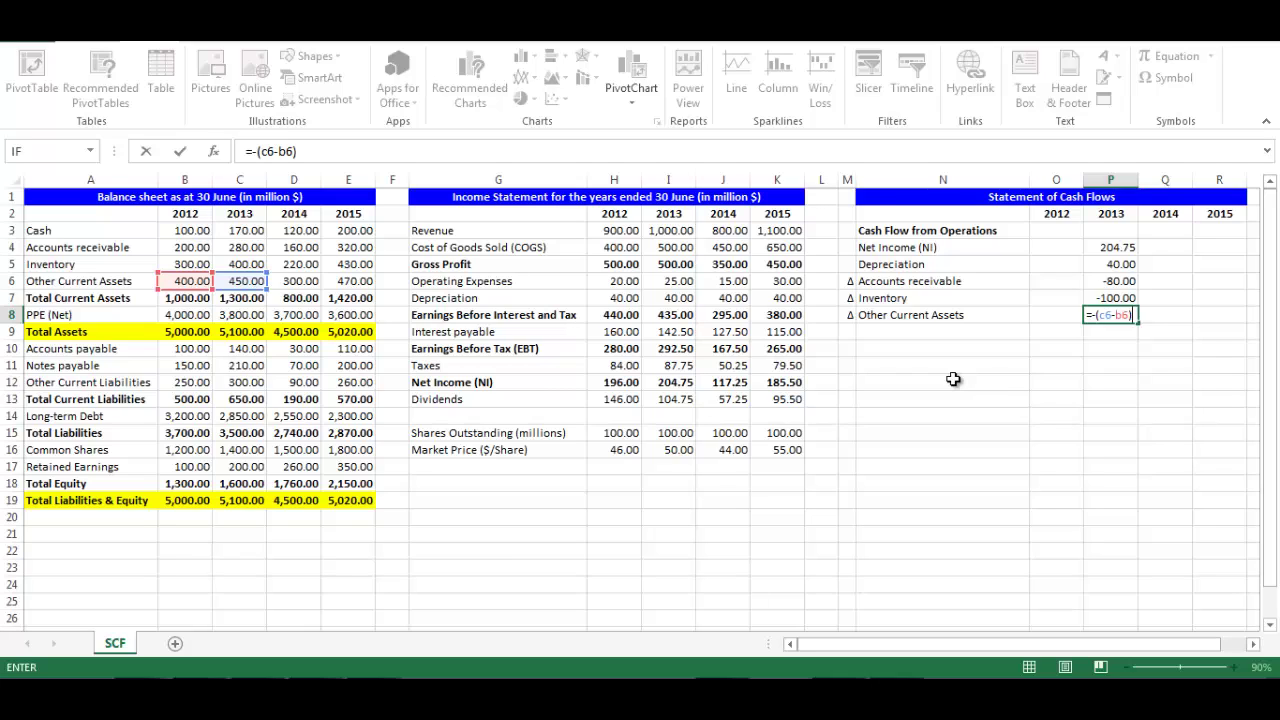
key("Return")
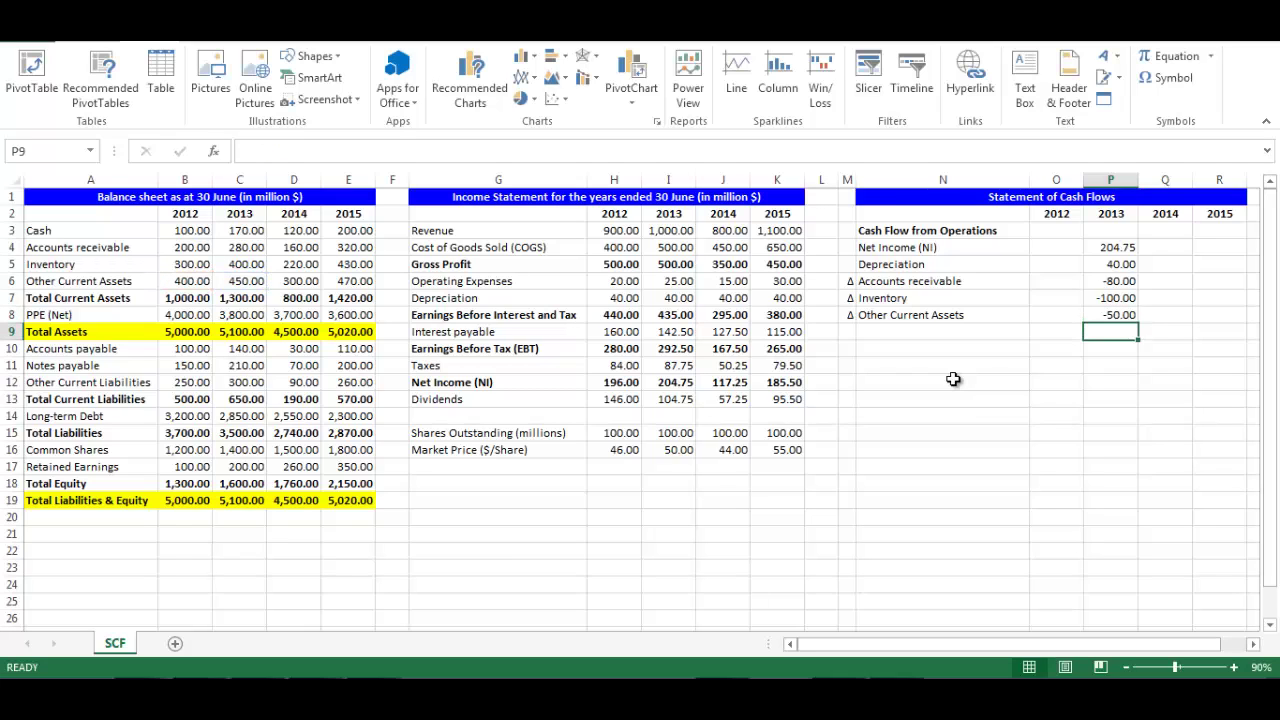
Start the Accounts payable change line in row 9, with =M6 in M9 and =A10 in N9.
key("Left")
key("Left")
key("Left")
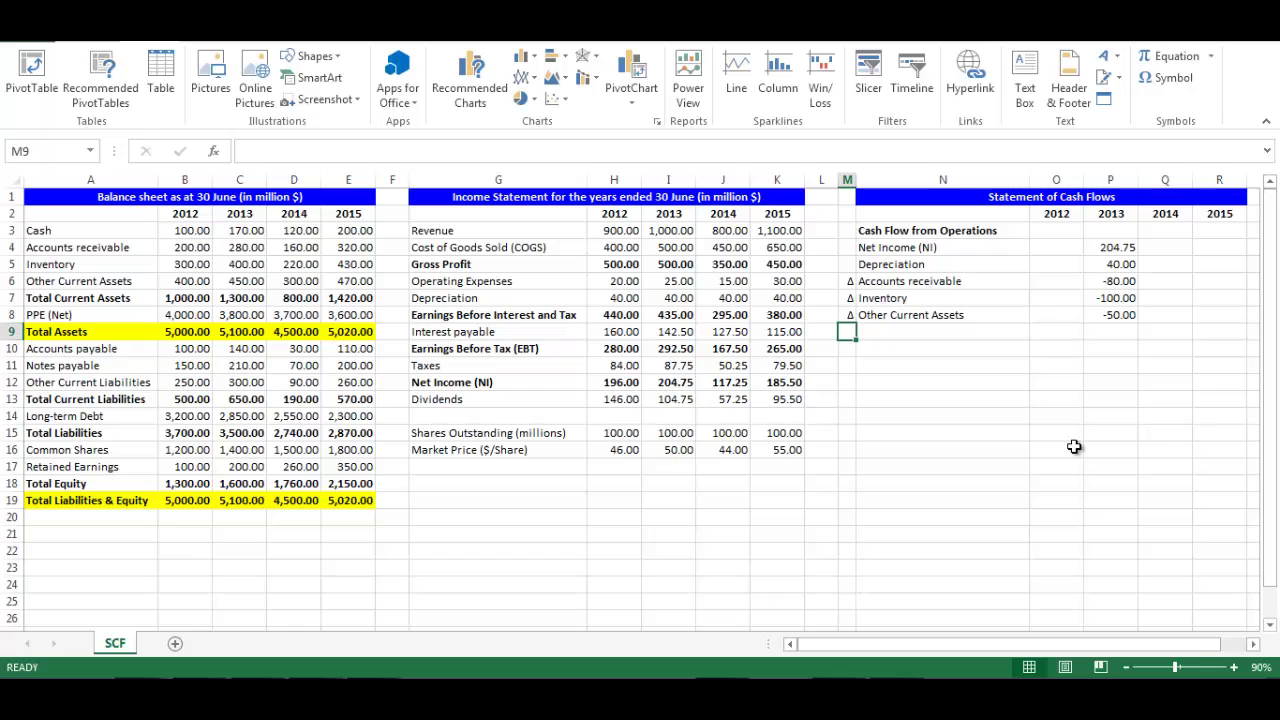
type("=")
left_click(847, 284)
key("Return")
key("Up")
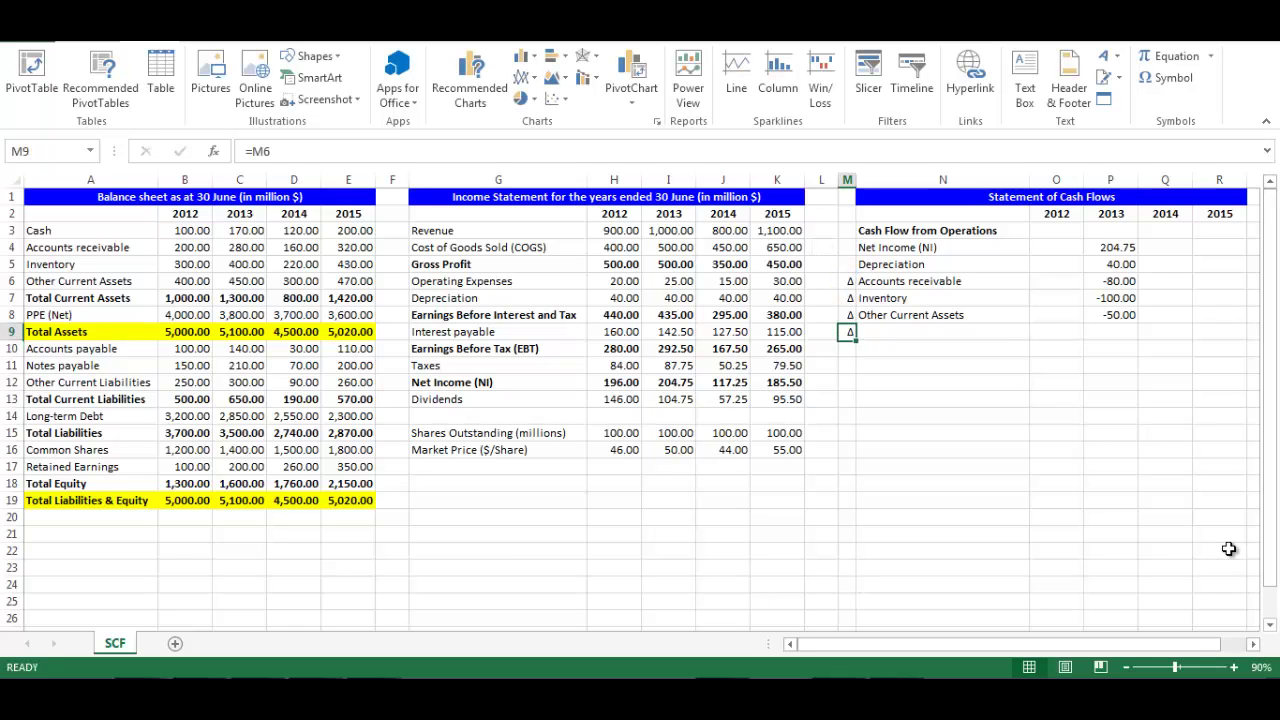
key("Right")
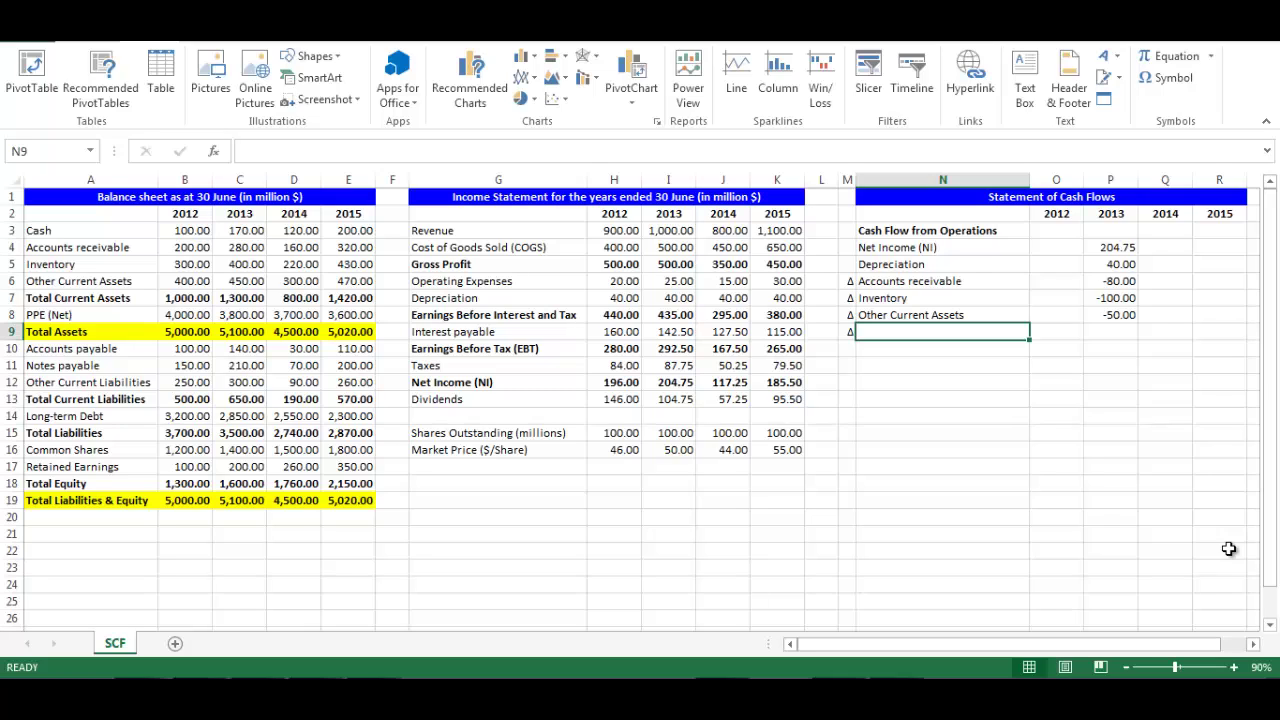
type("=")
type("A10")
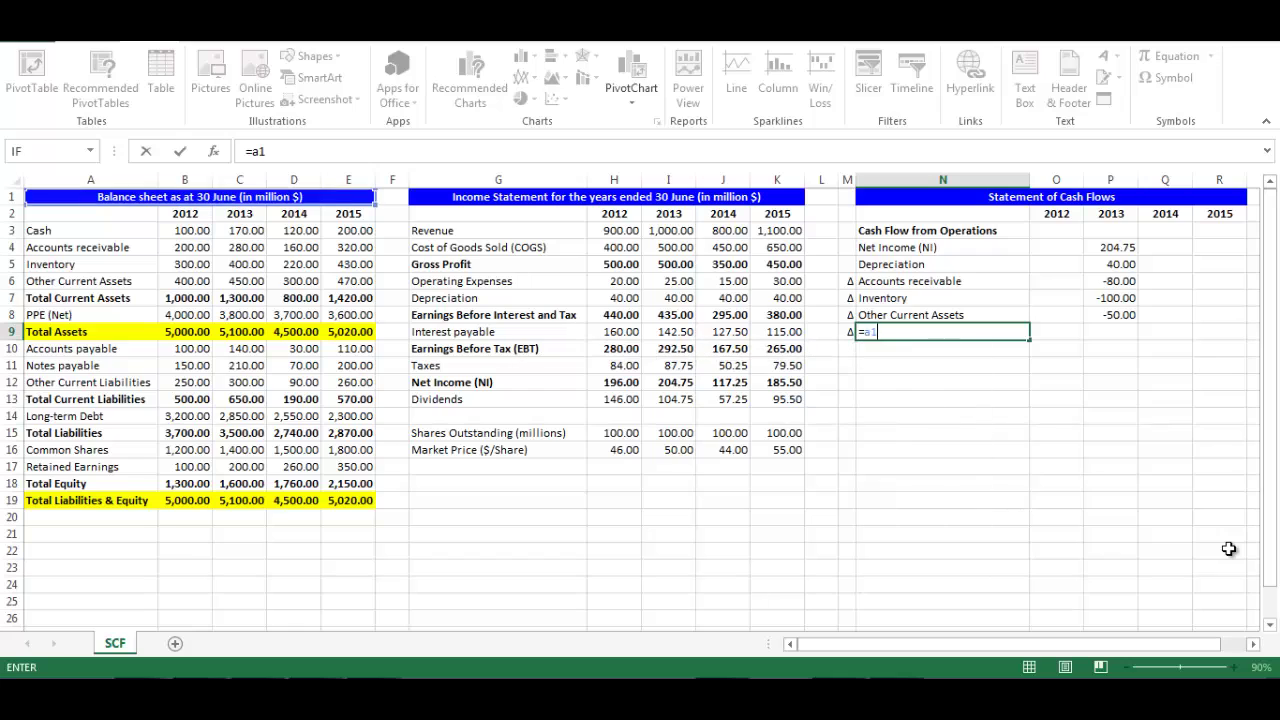
key("Return")
Calculate the 2013 change in accounts payable in P9 with the formula =C10-B10.
key("Up")
key("Right")
key("Right")
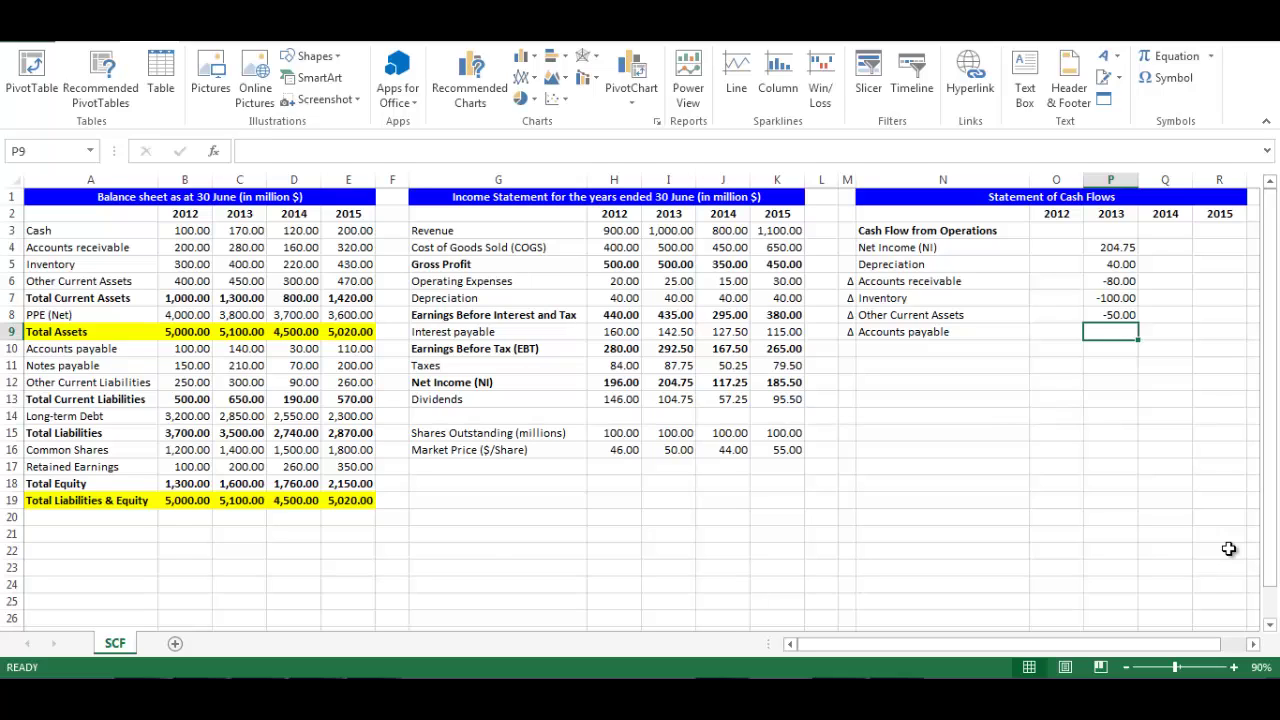
type("=c10-")
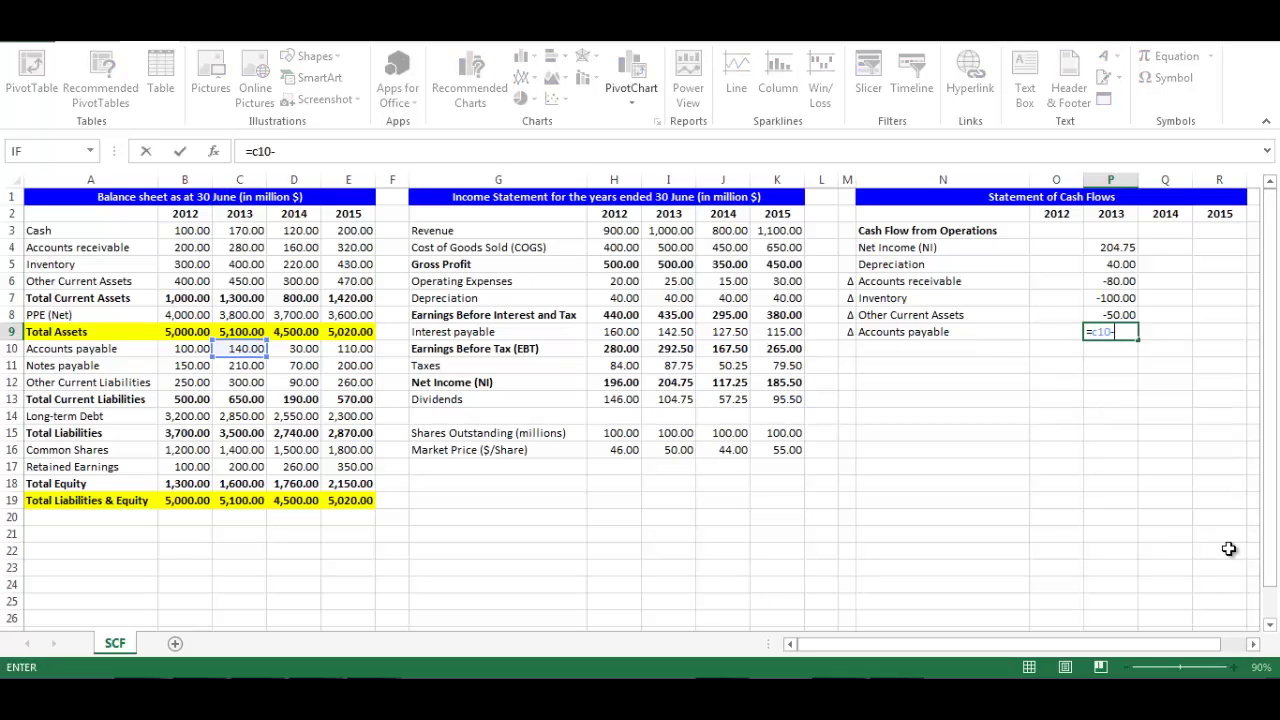
type("b10")
key("Return")
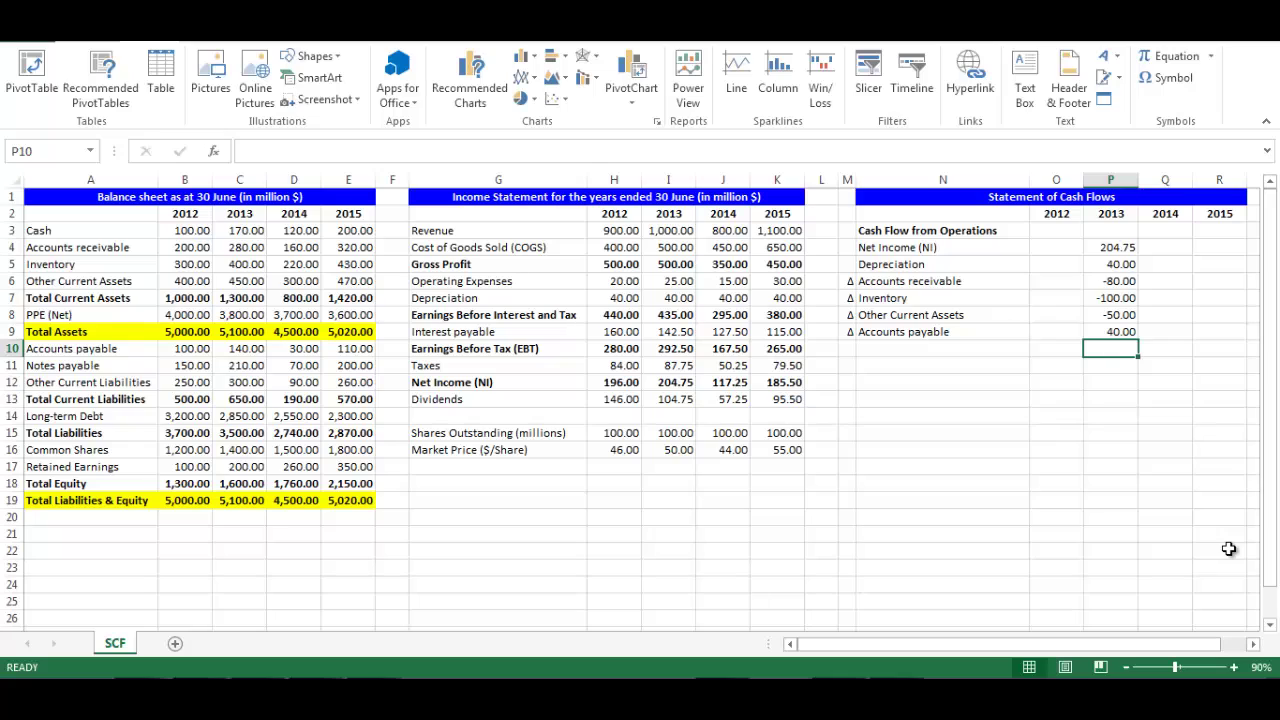
Link cell M10 to the delta symbol with the formula =M6.
key("Left")
key("Left")
key("Left")
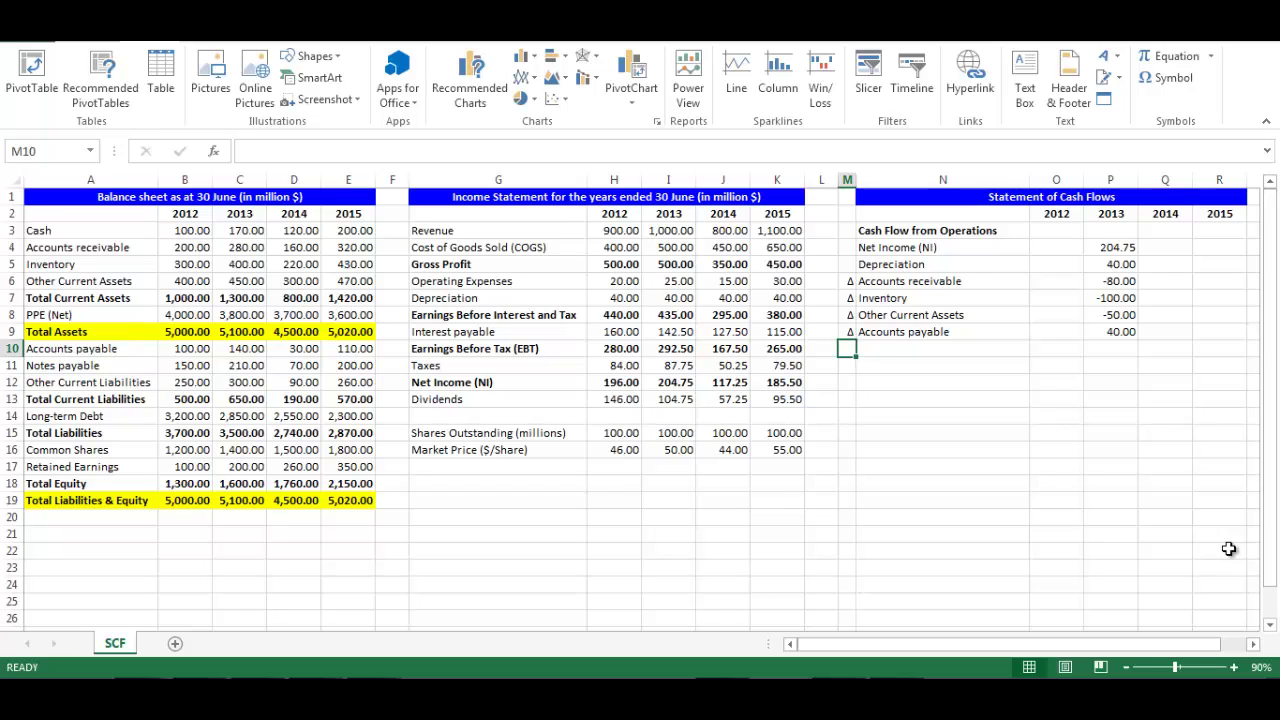
type("=")
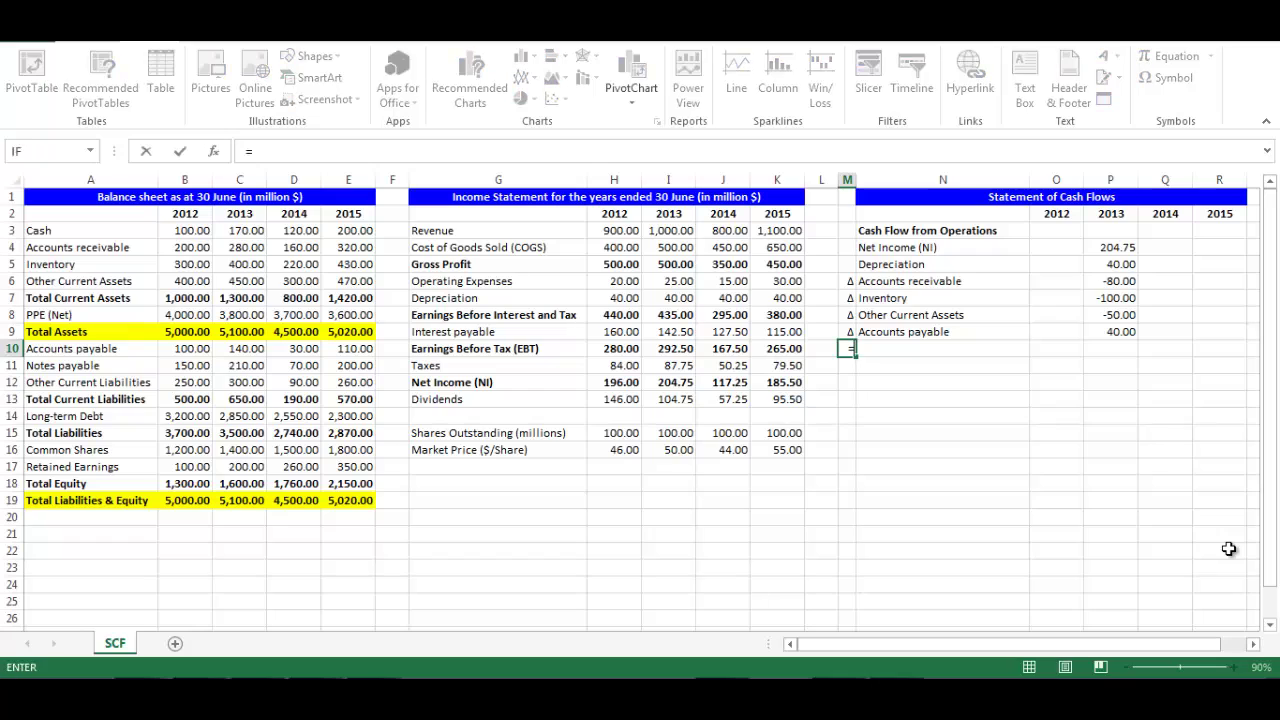
key("Up")
key("Up")
key("Up")
key("Up")
key("Return")
Link cell N10 to the Other Current Liabilities label with the formula =A12.
key("Up")
key("Right")
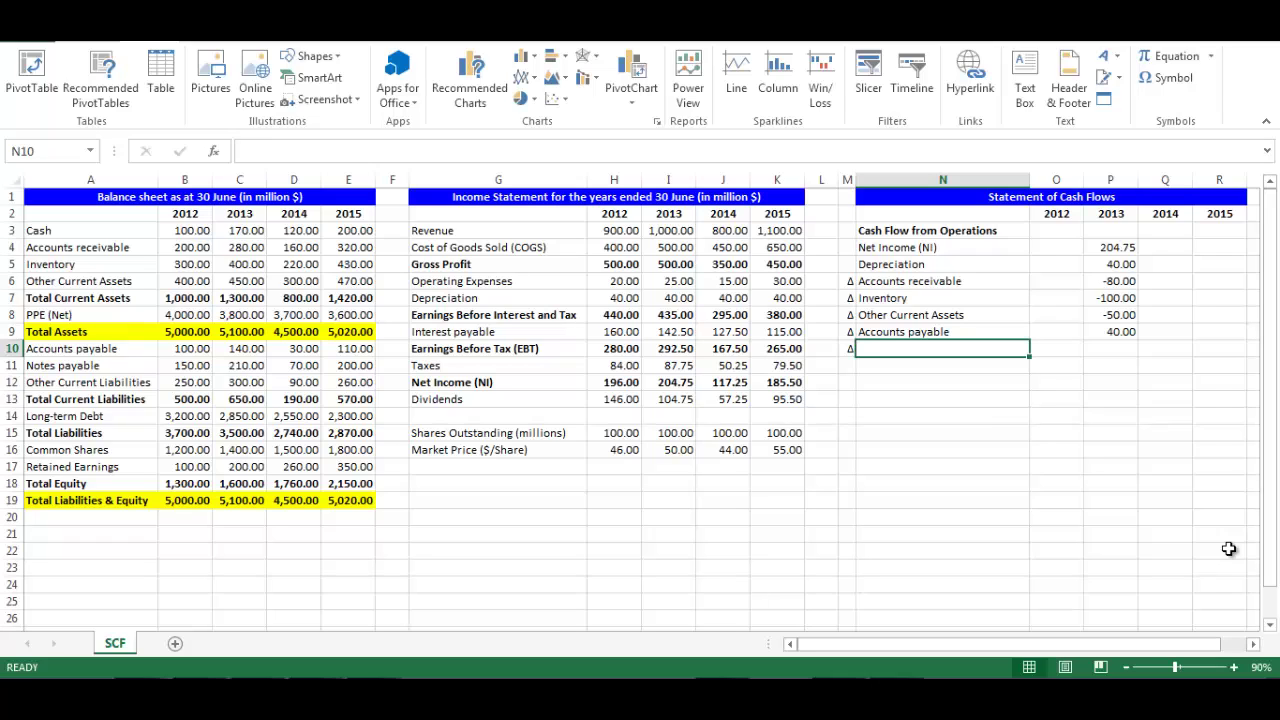
type("=a12")
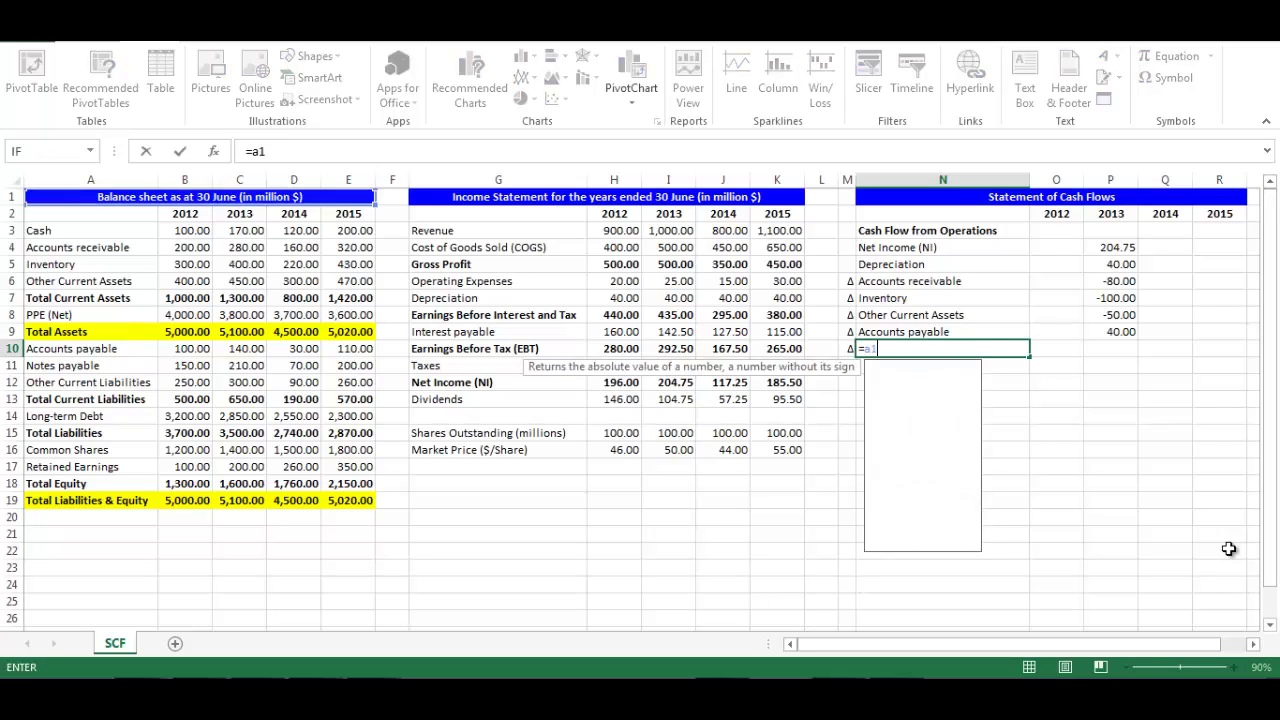
key("Return")
Calculate the 2013 change in other current liabilities in P10 with the formula =C12-B12.
key("Up")
key("Right")
key("Right")
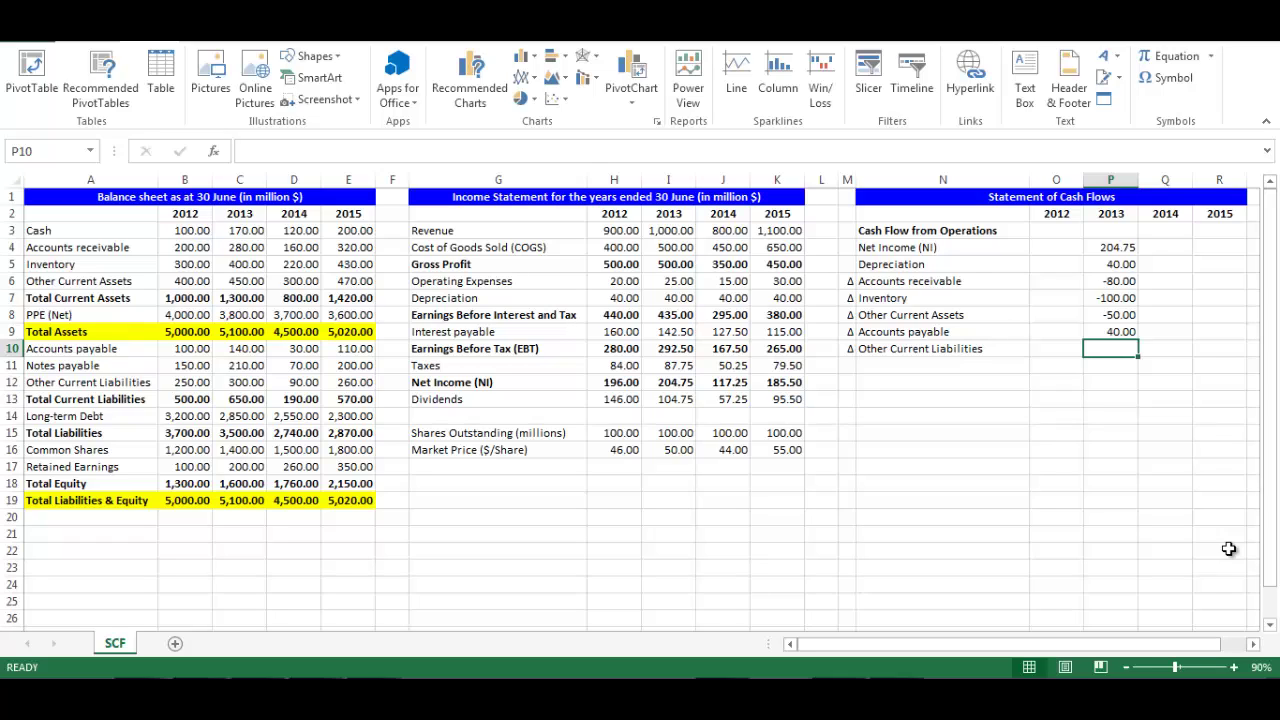
type("=c12-b")
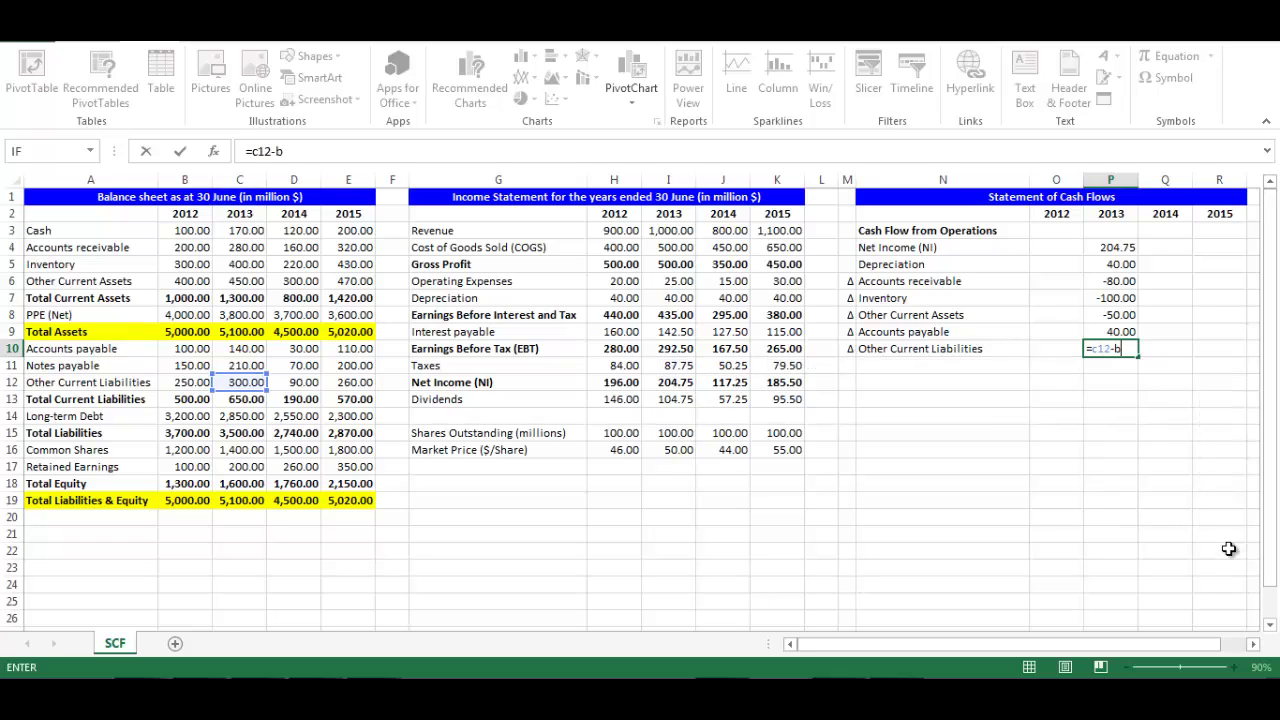
type("12")
key("Return")
Enter the label "Total Cash flow from Operation" in cell N11.
key("Left")
key("Left")
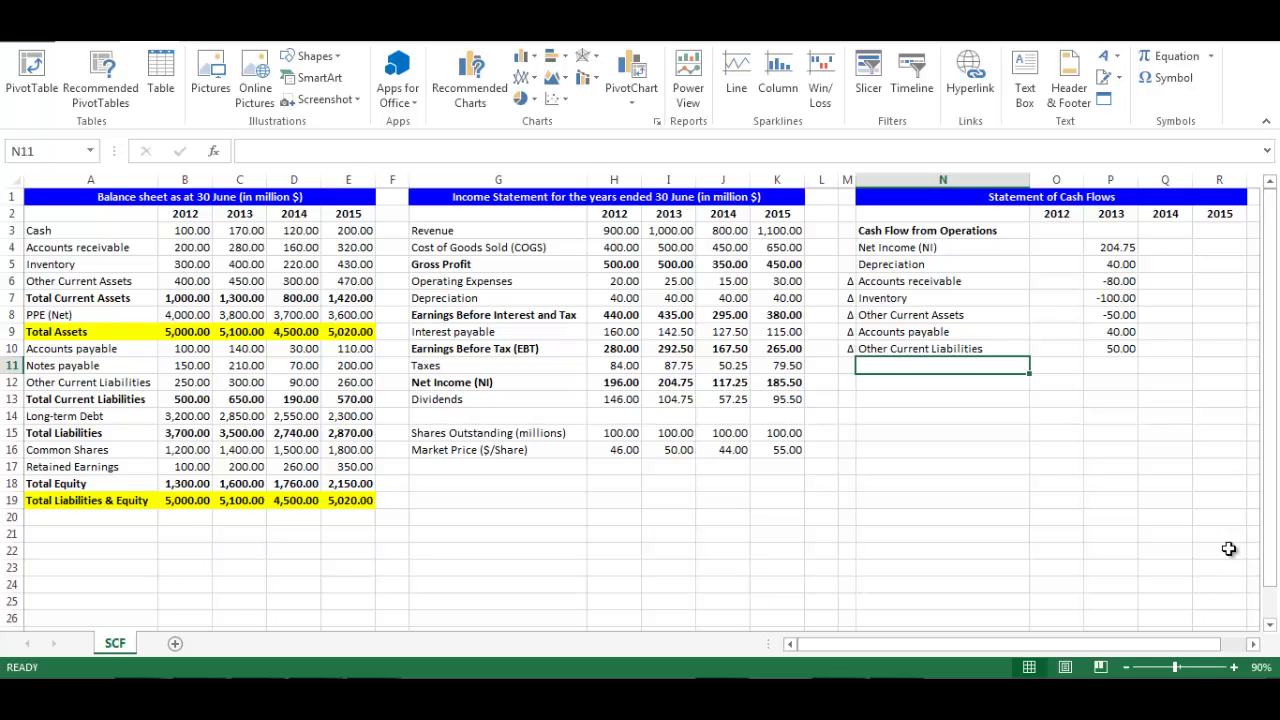
type("Total Cash flow from Operation")
key("Return")
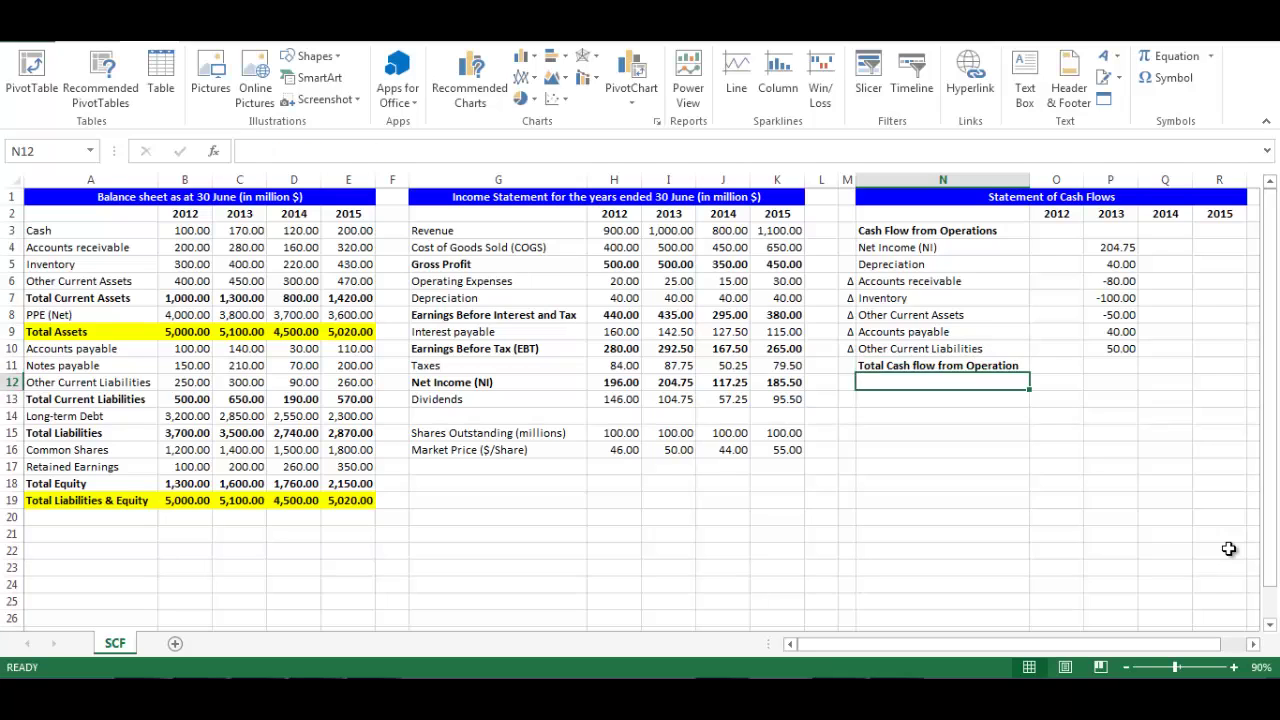
Total the 2013 operating cash flow items in P11 with a SUM of P4:P10.
key("Up")
key("Right")
key("Right")
type("=sum")
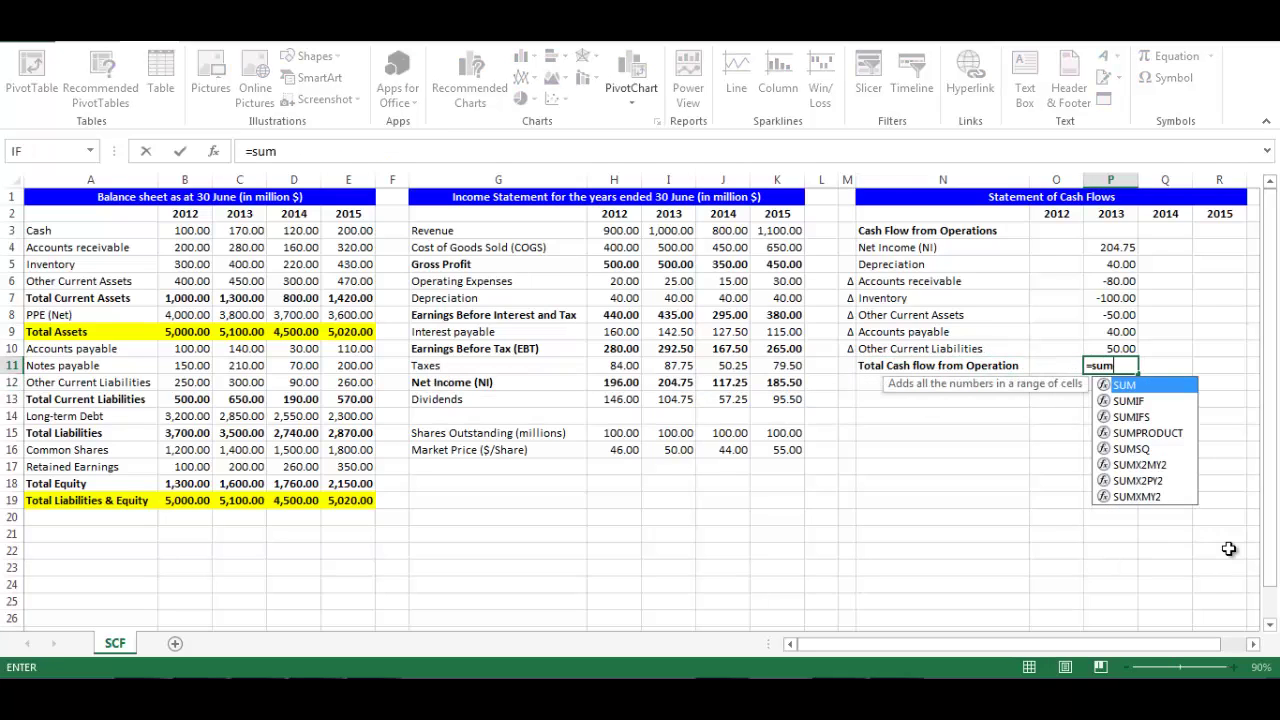
type("(")
left_click_drag(1125, 346, 1109, 249)
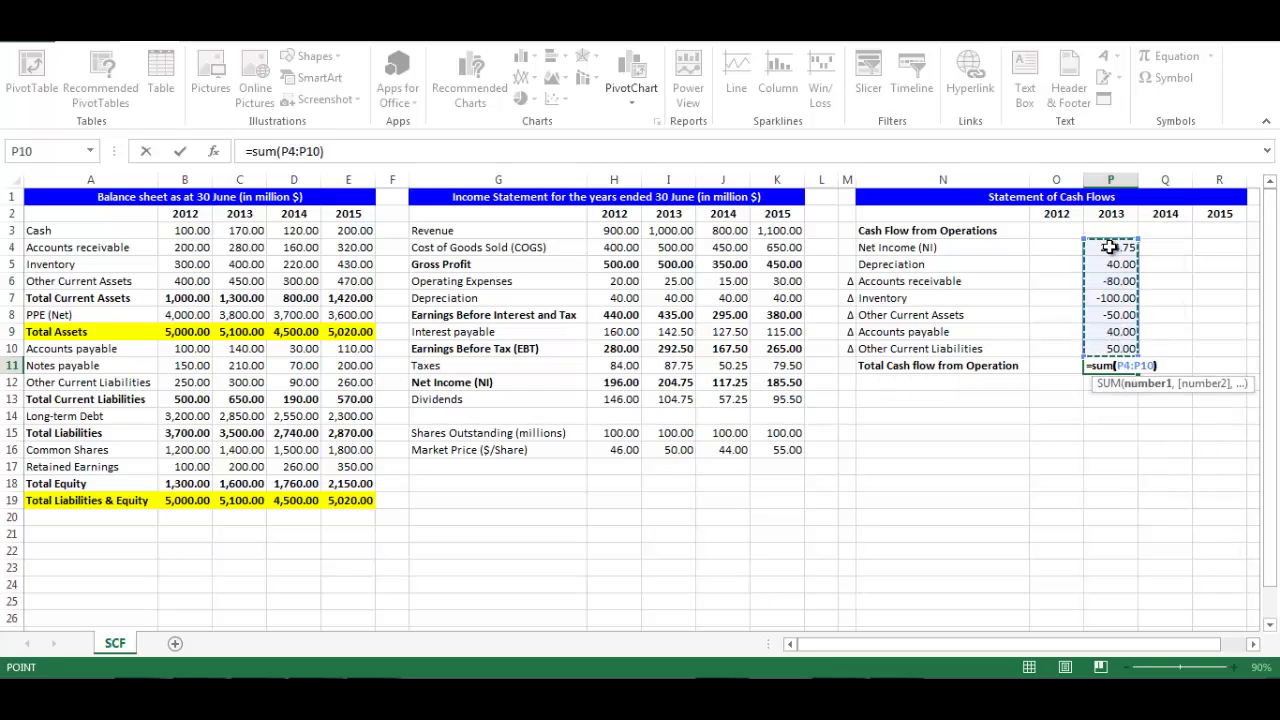
key("Return")
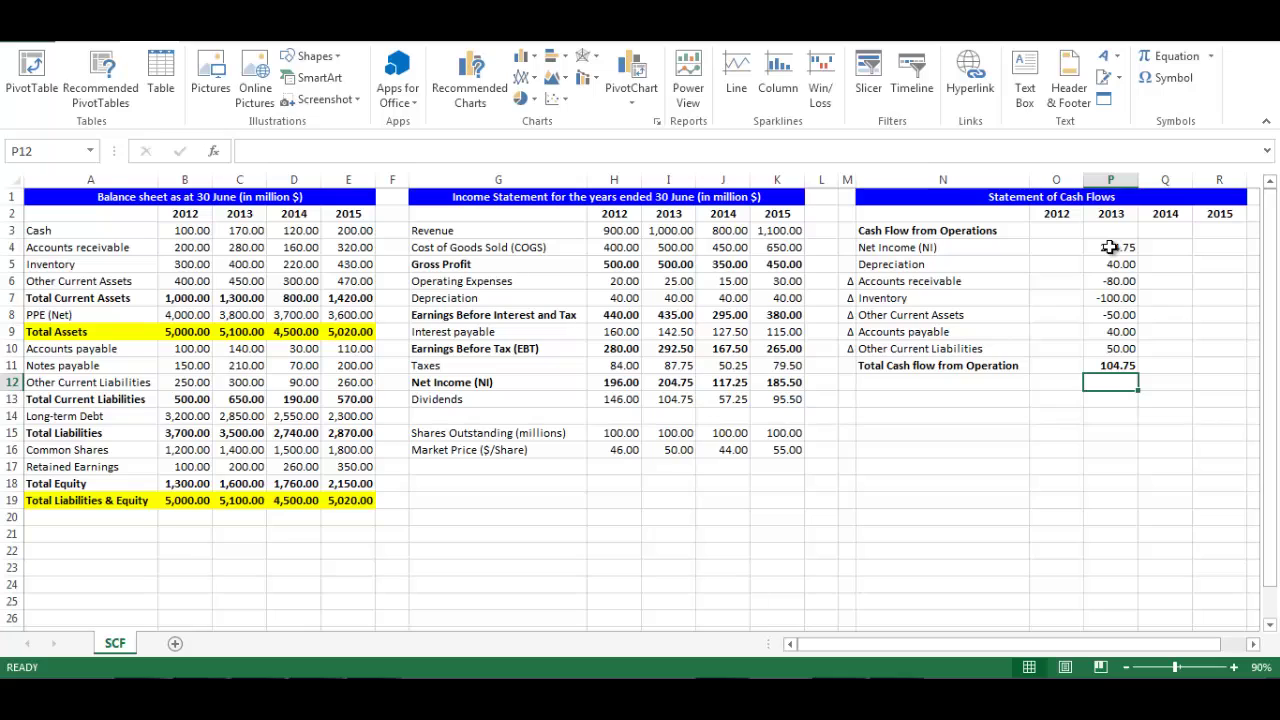
Enter the section heading "Cash Flow from Investing" in cell N13.
key("Down")
key("Left")
key("Left")
key("Left")
key("Right")
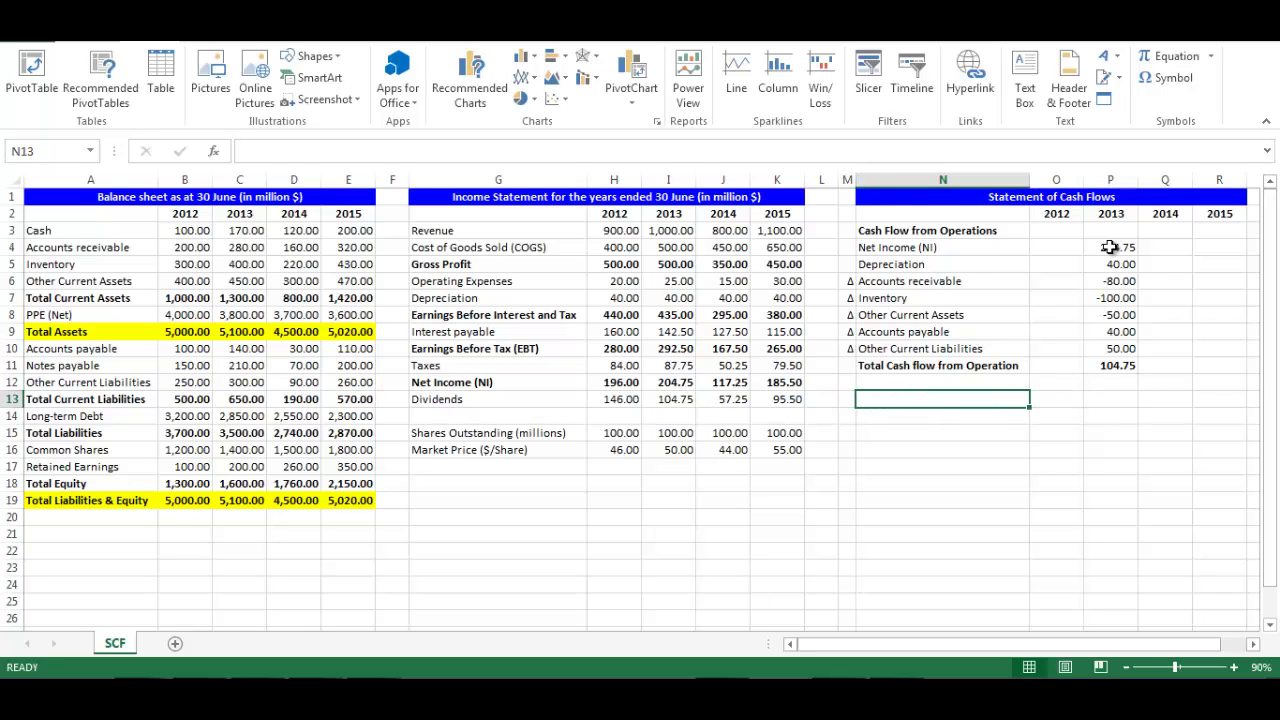
type("Cash Fl")
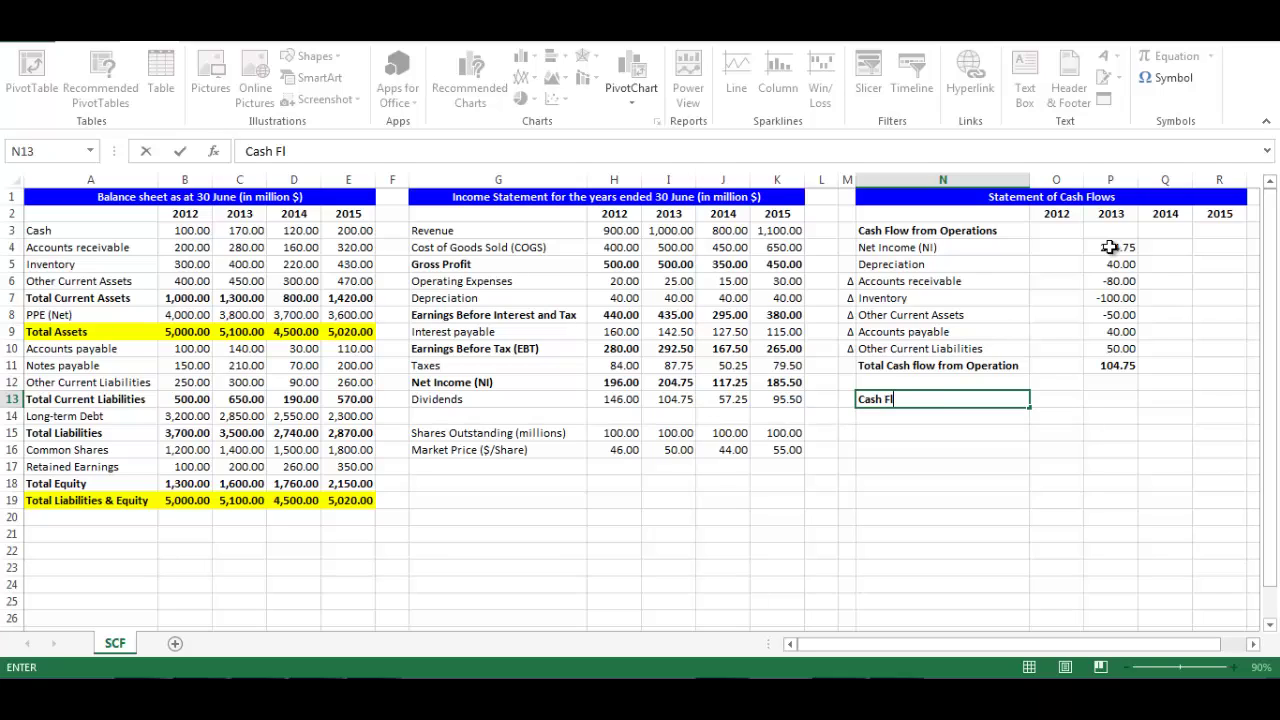
type("ow from Investing")
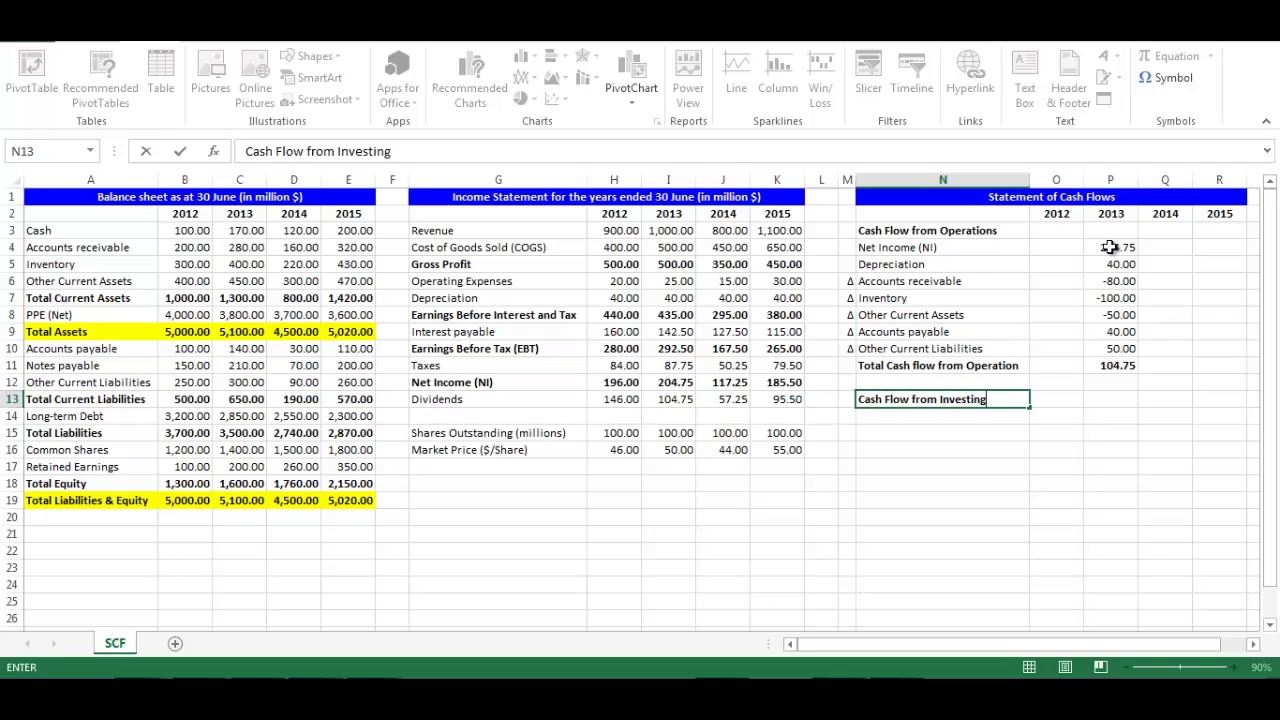
key("Return")
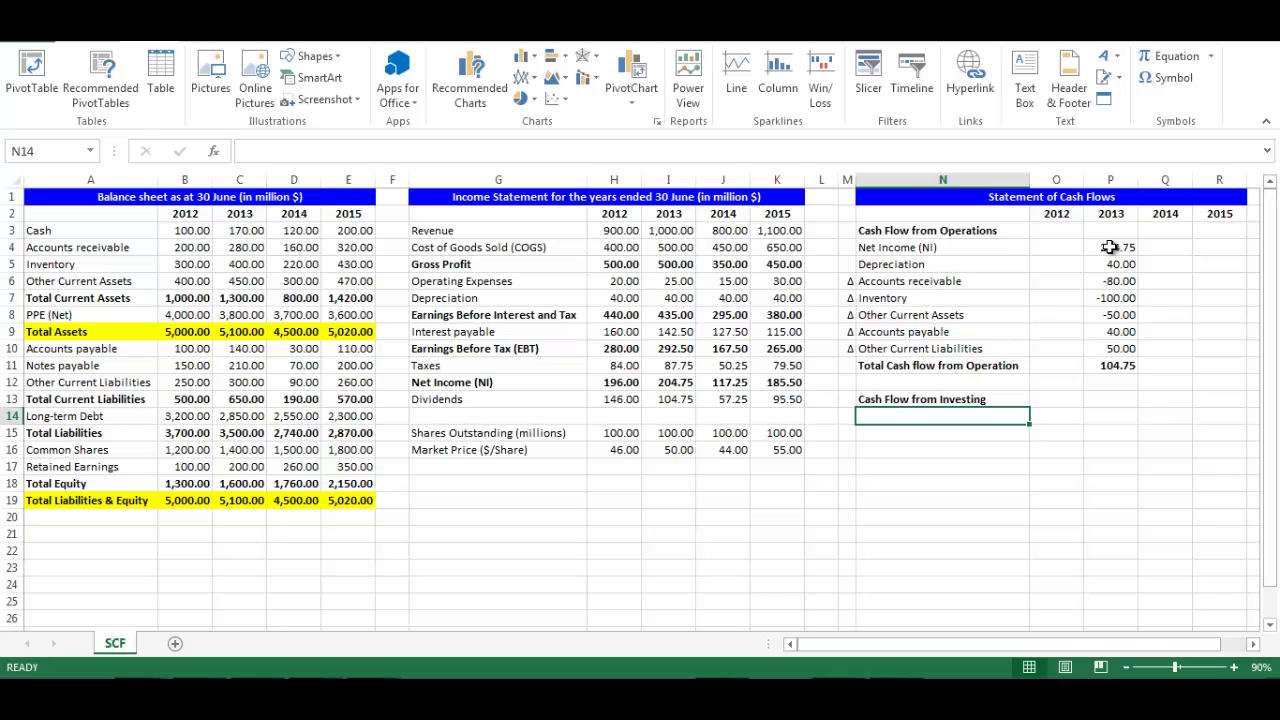
Link cell M14 to an existing Δ symbol in the operating section of column M.
key("Left")
type("=")
key("Up")
key("Up")
key("Up")
key("Up")
key("Up")
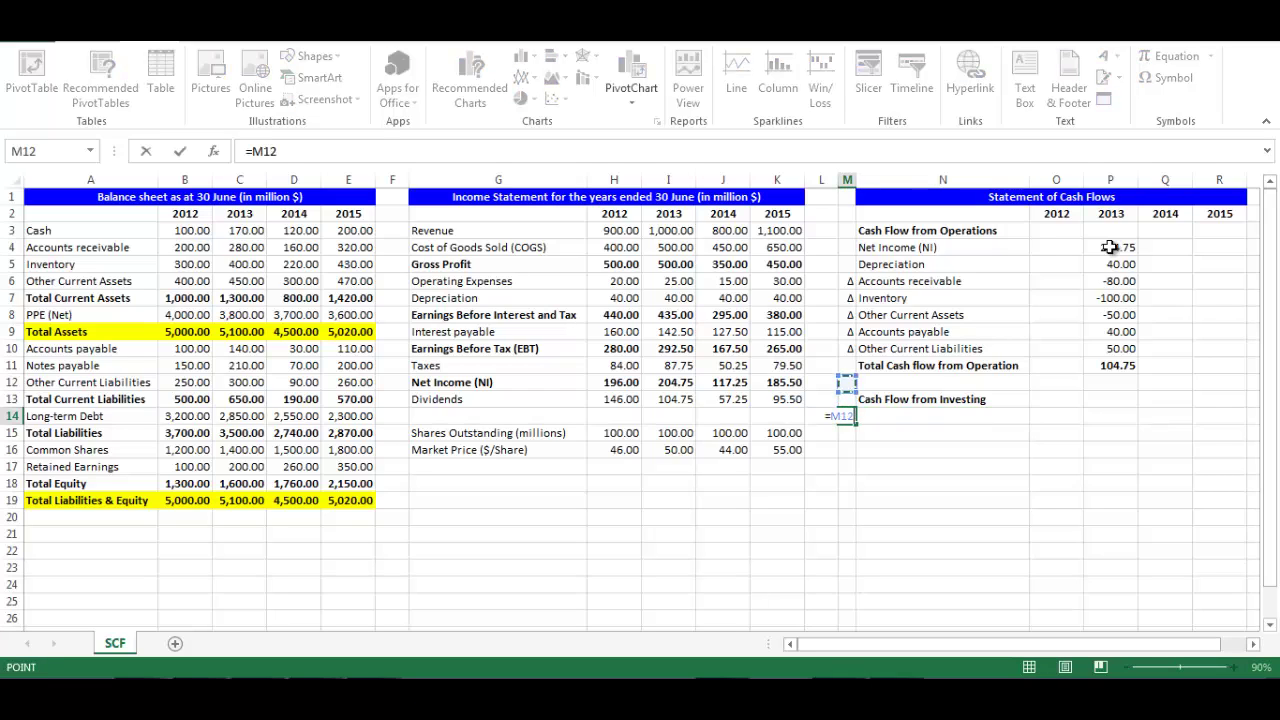
key("Up")
key("Up")
key("Up")
key("Return")
Link cell N14 to the PPE (Net) label with the formula =A8.
left_click(889, 413)
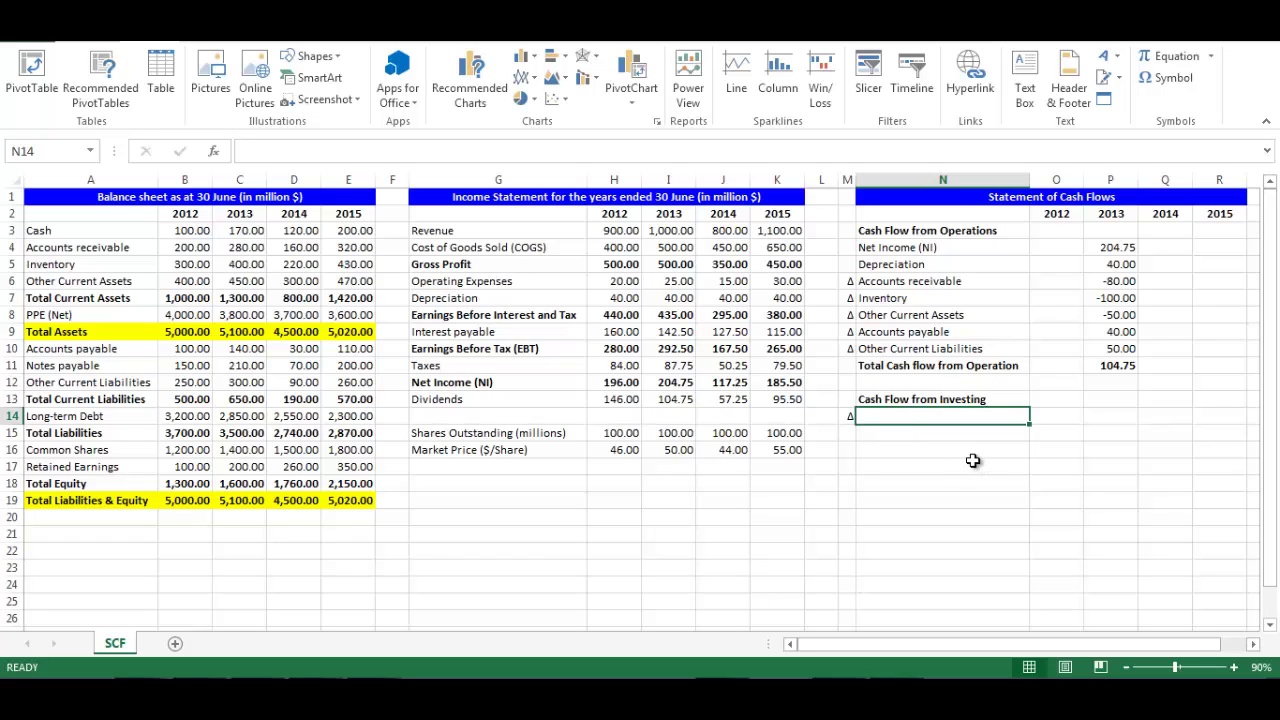
type("=a")
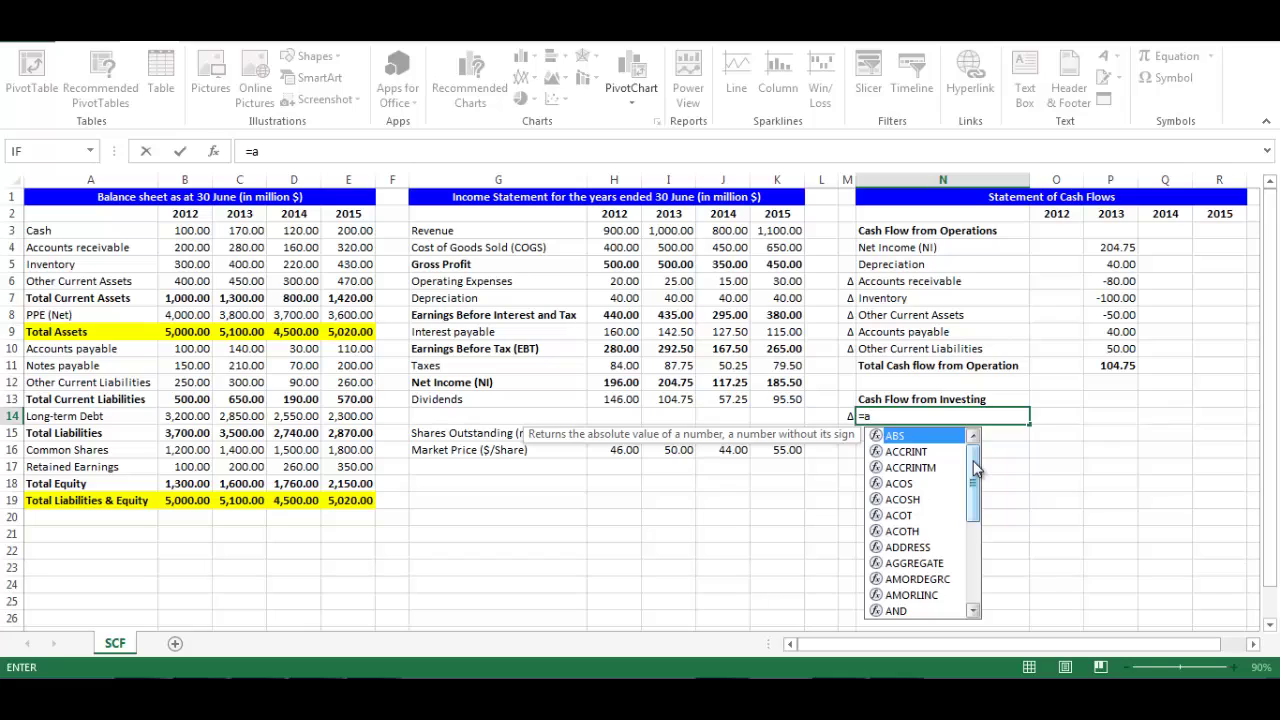
type("8")
key("Return")
Calculate the 2013 cash flow from PPE in P14 with the formula =-(C8-B8+I7), adding back depreciation.
key("Up")
key("Right")
key("Right")
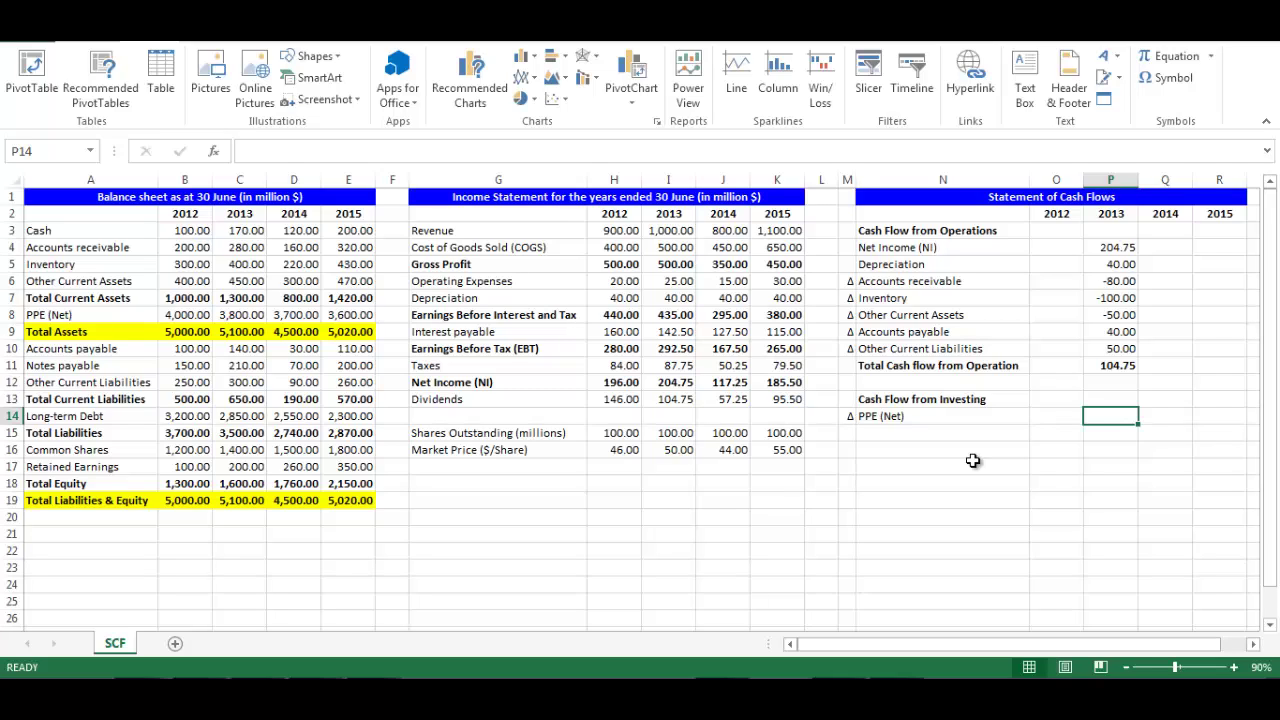
type("=-")
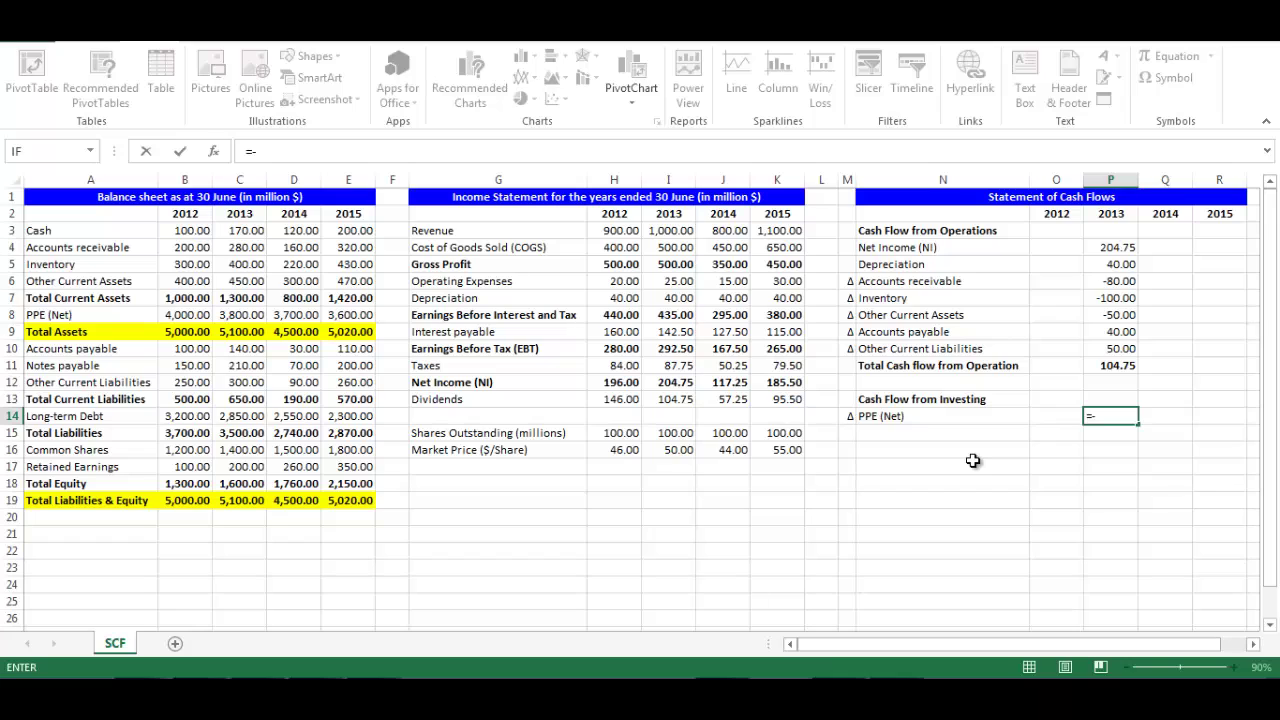
type("(c8-b8")
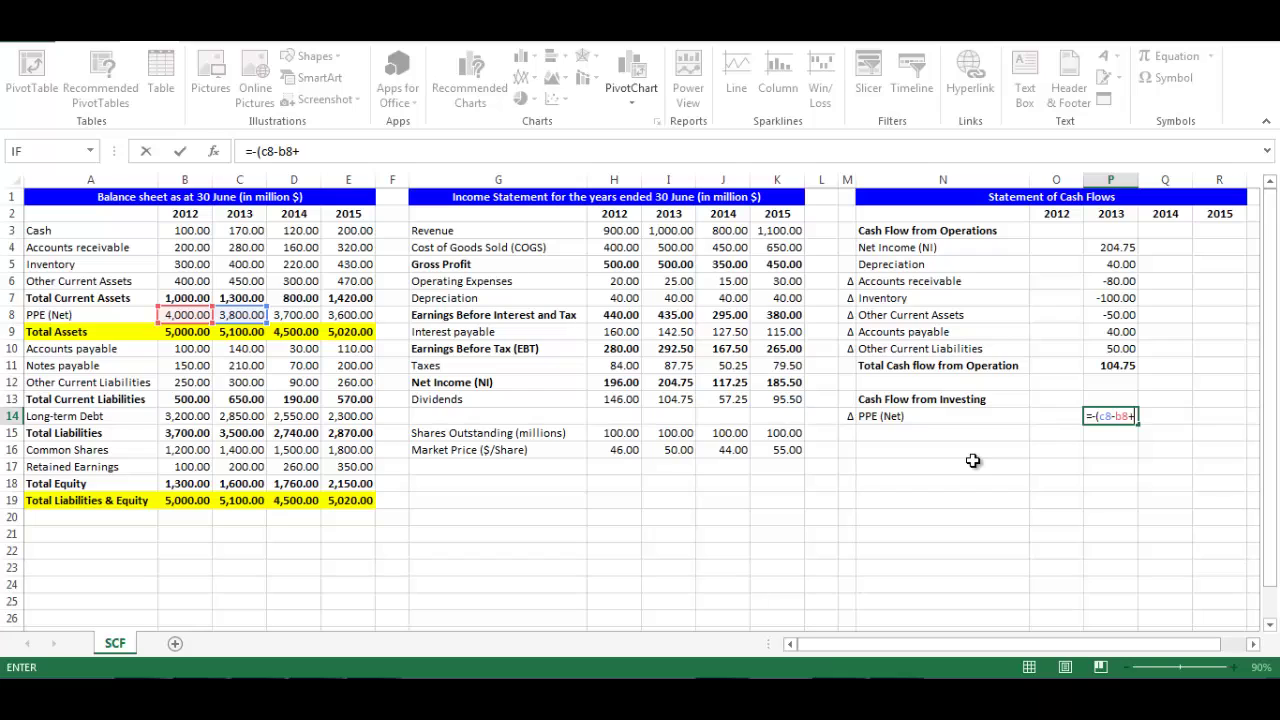
type("+i7)")
key("Return")
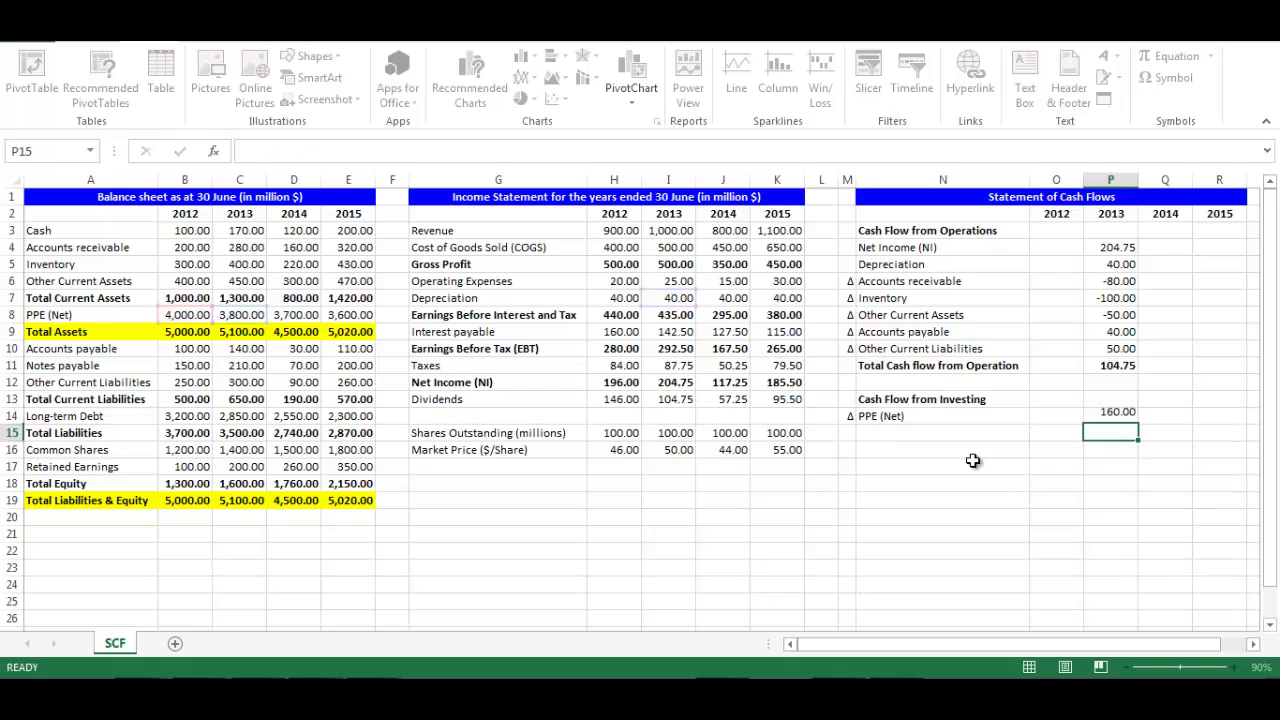
Enter the label "Total Cash Flow from Investing" in cell N15.
key("Left")
key("Left")
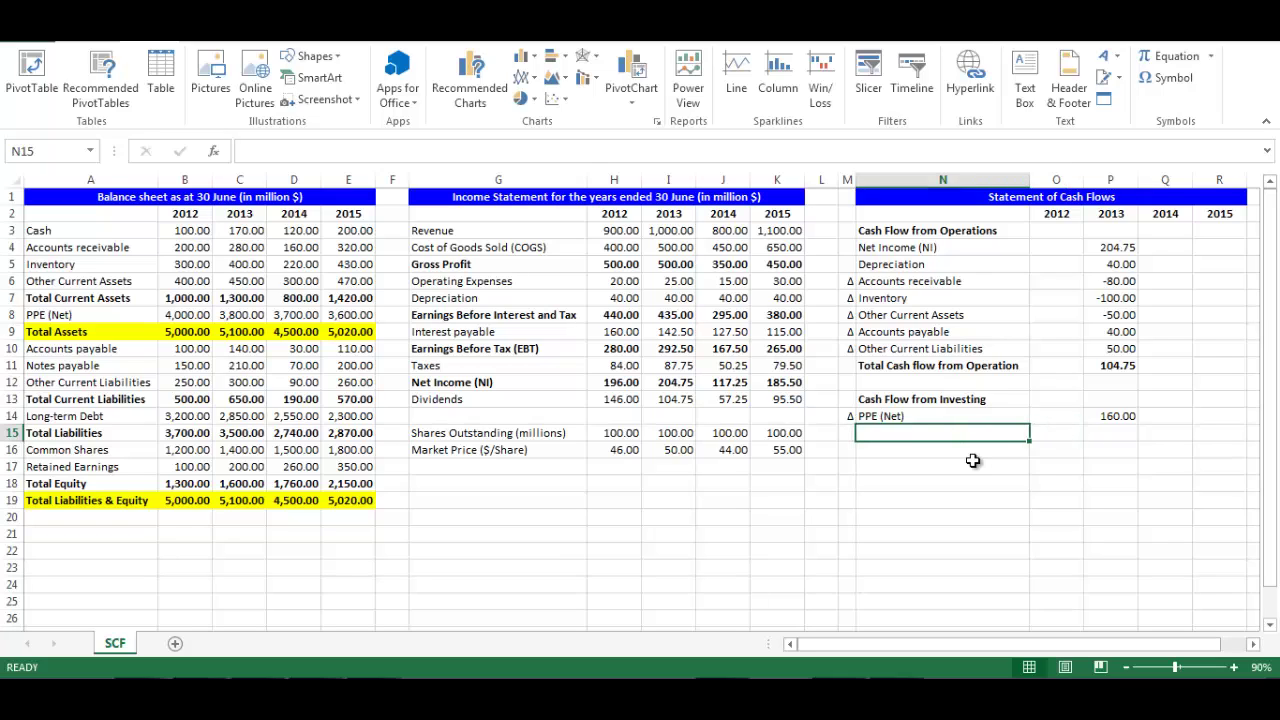
type("Tot")
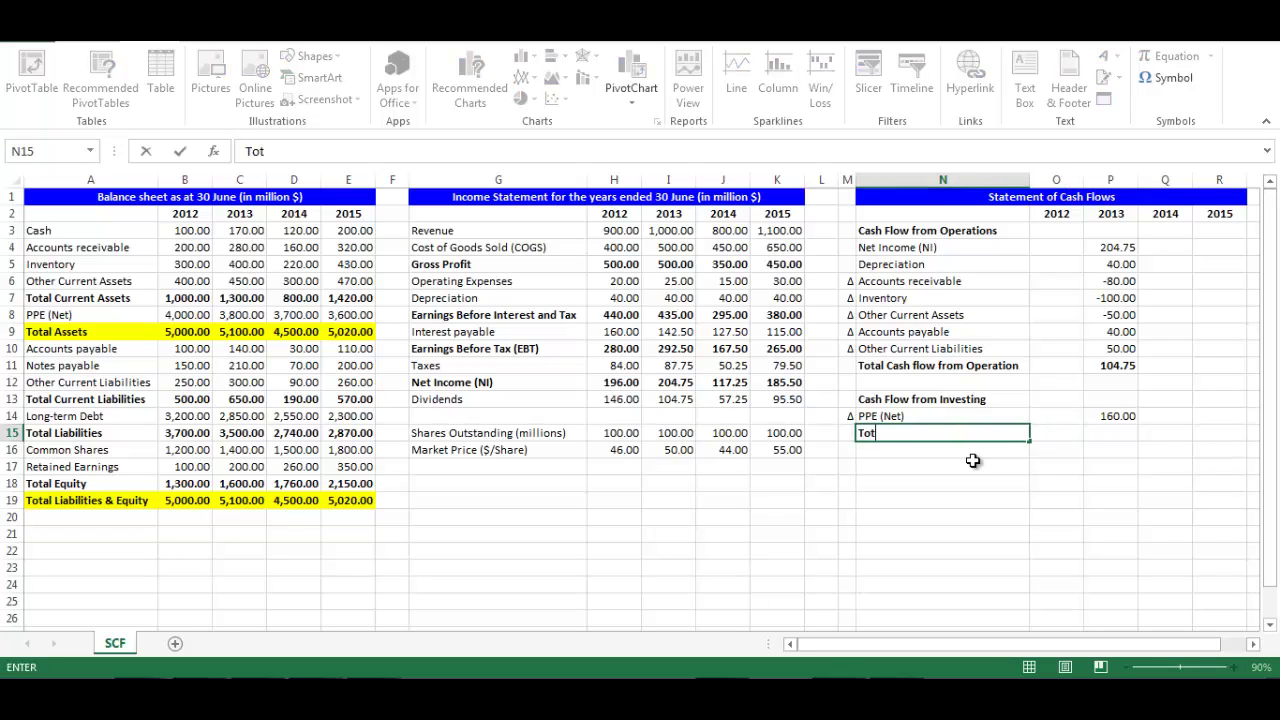
type("al Cash Flow from Investing")
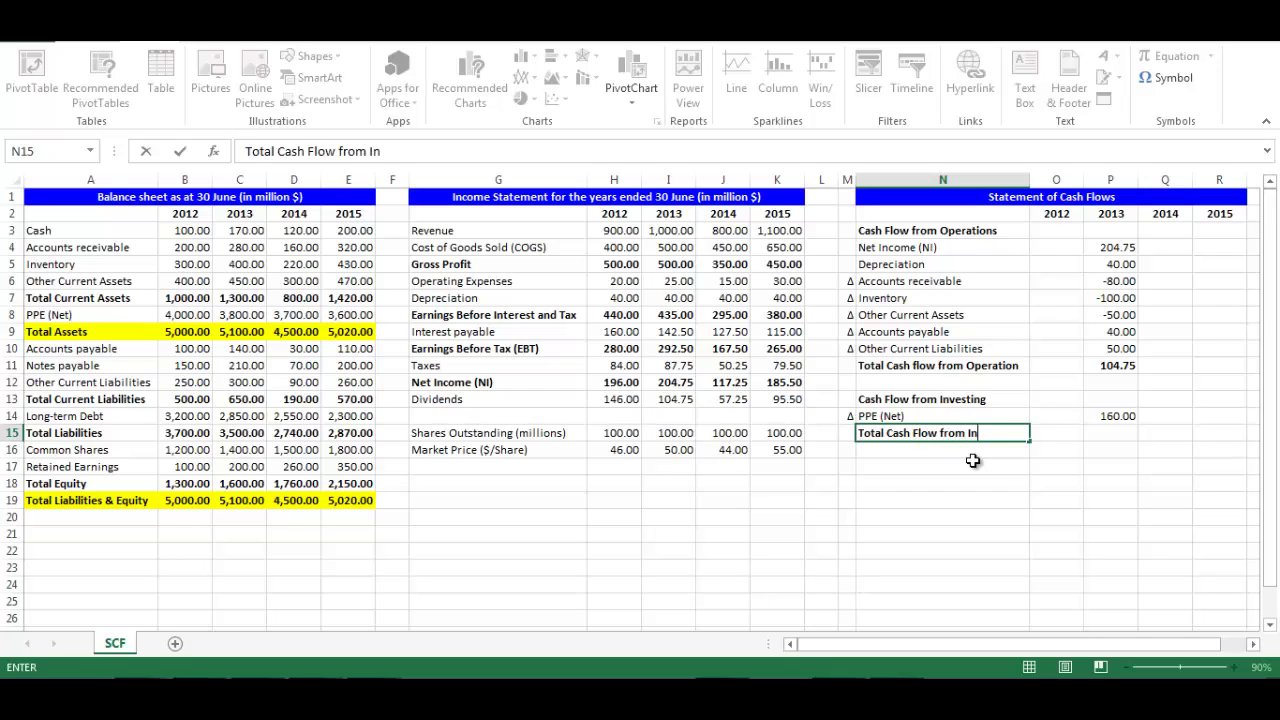
key("Tab")
Set the 2013 investing total in P15 with the formula =P14.
key("Tab")
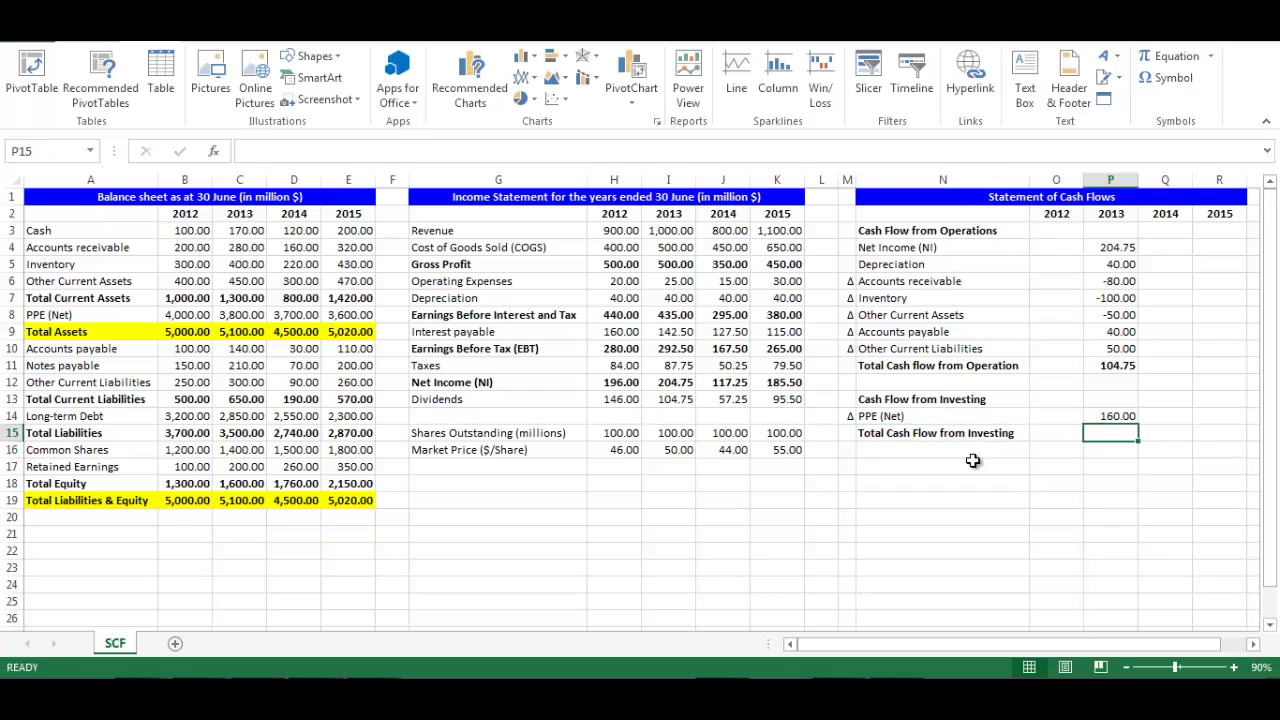
type("=")
key("Up")
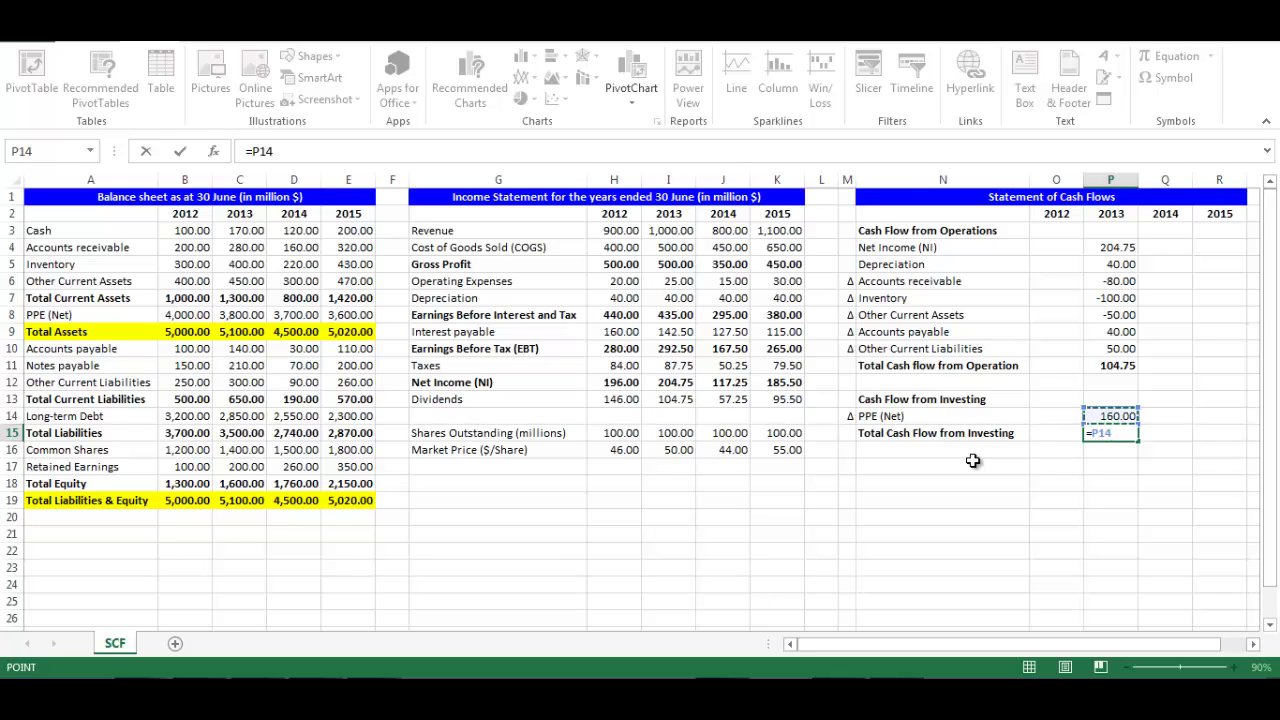
key("Return")
Enter the section heading "Cash Flow from Financing" in cell N17.
key("Down")
key("Left")
key("Left")
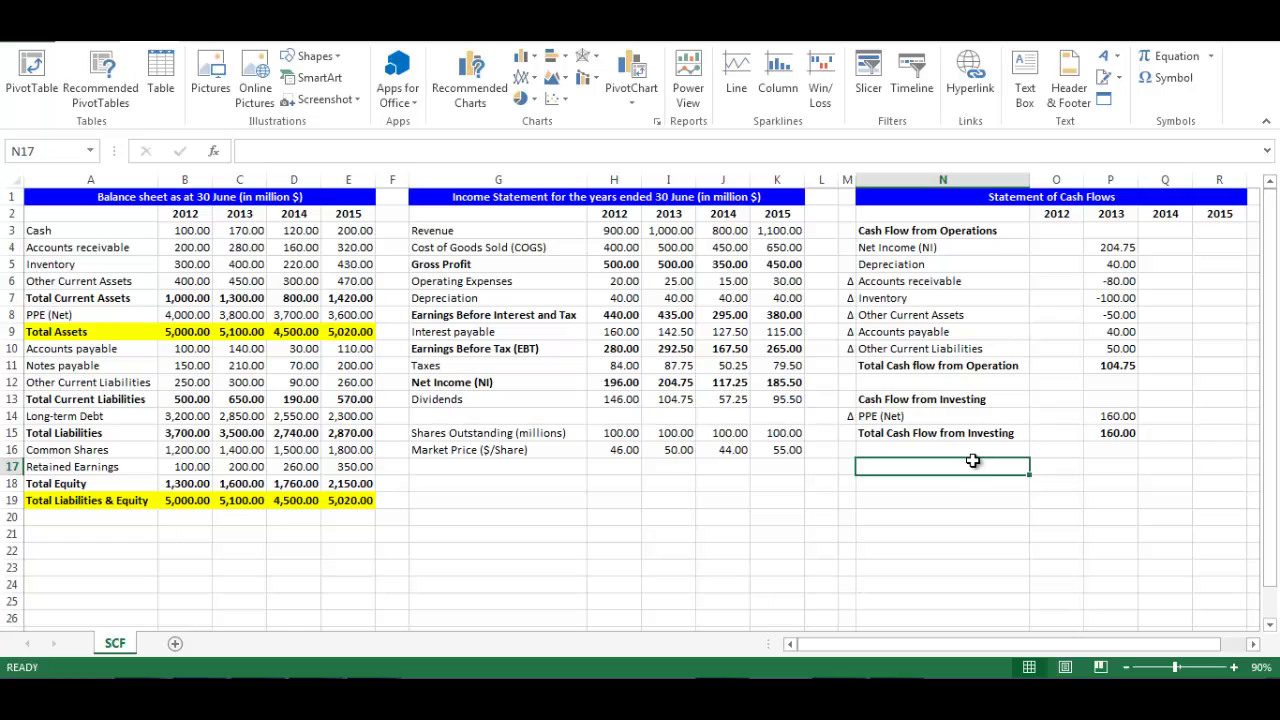
type("Cash Fl")
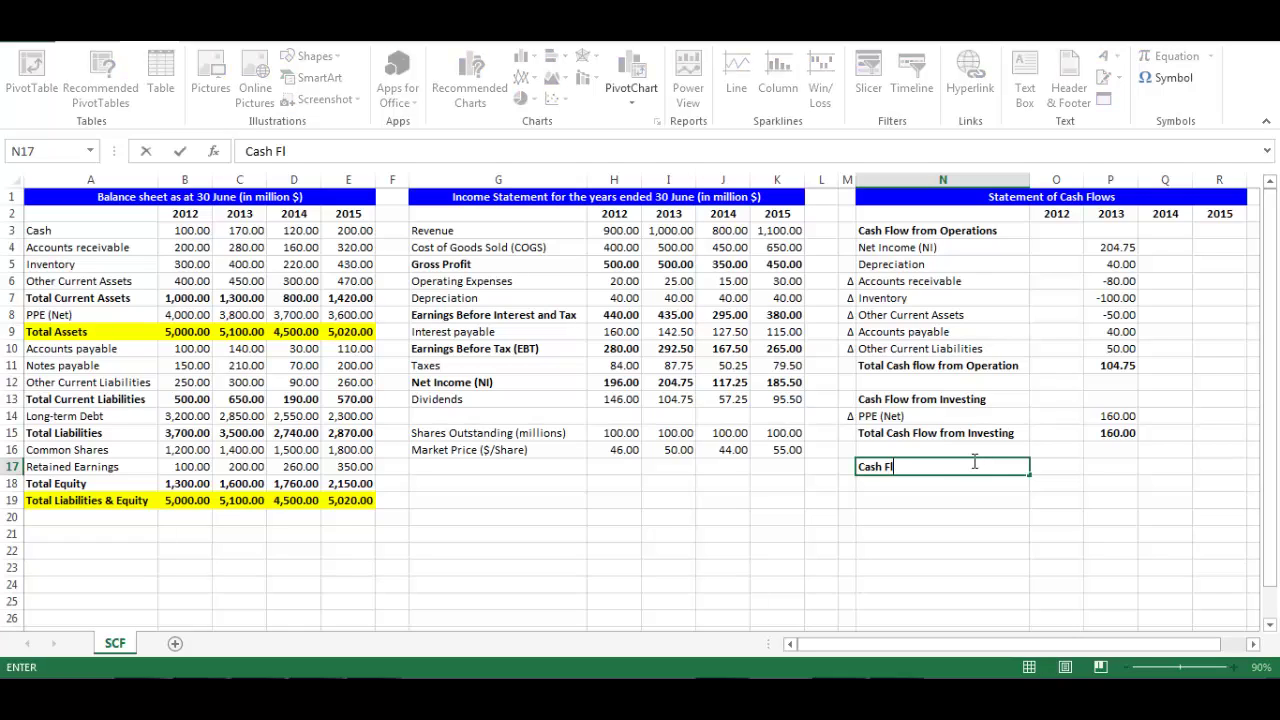
type("ow from Fina")
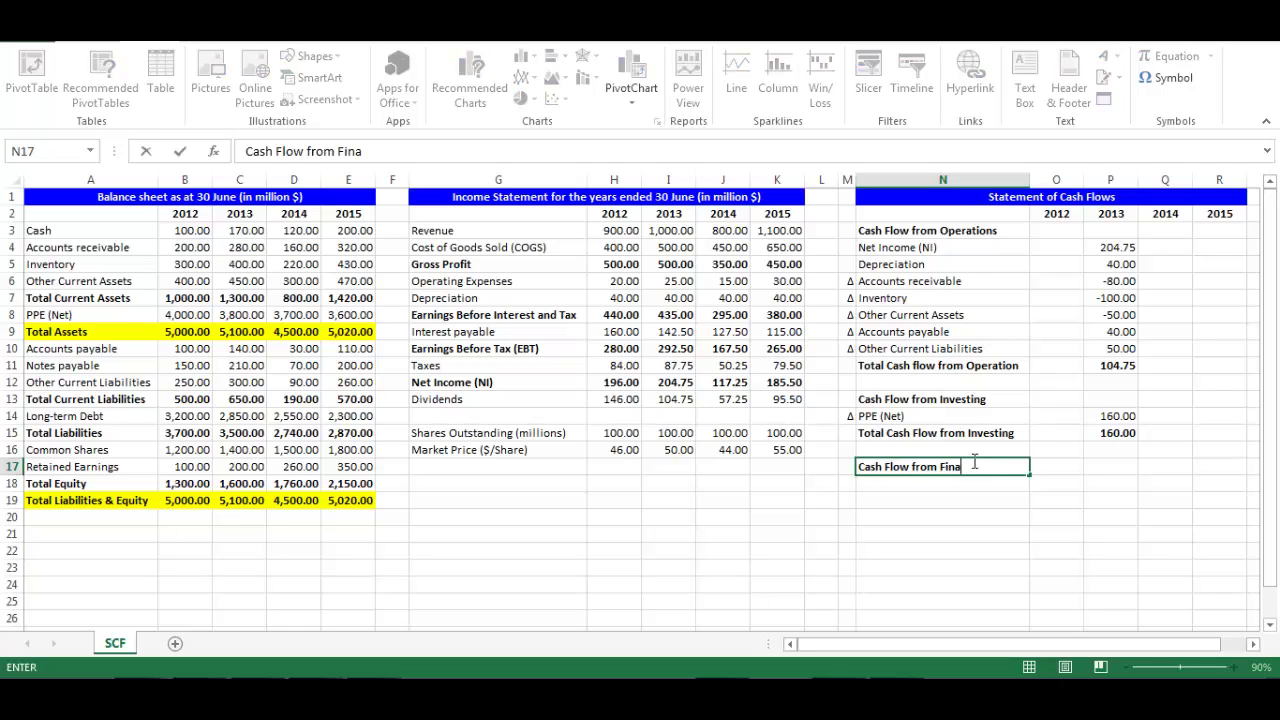
type("ncing")
key("Tab")
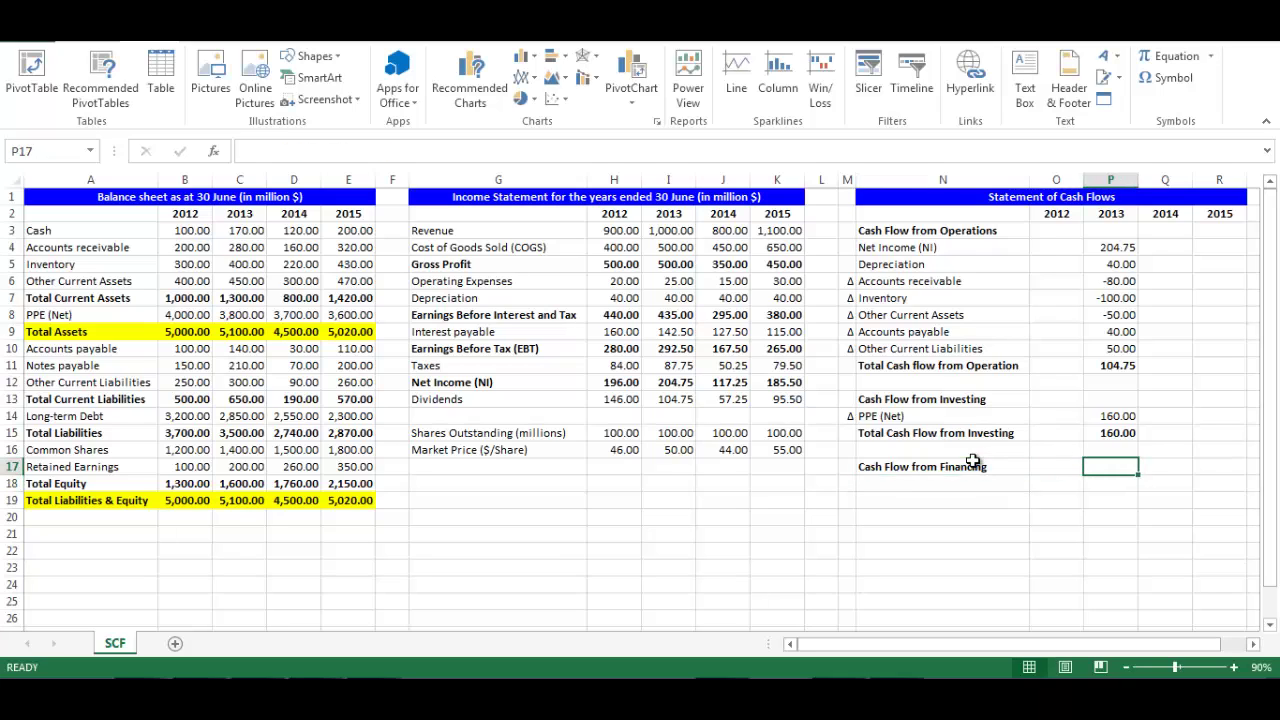
key("Return")
Link cell M18 to the Δ symbol beside Accounts receivable with the formula =M6.
key("Left")
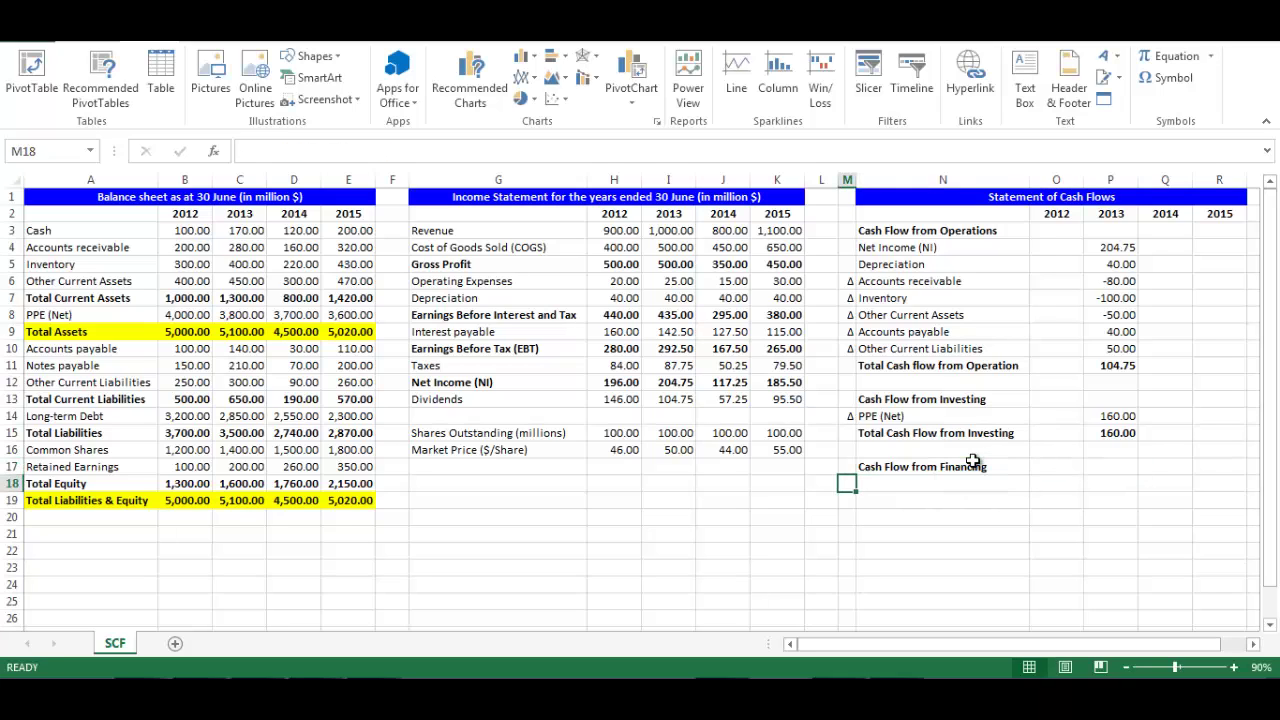
type("=")
left_click(852, 281)
key("Return")
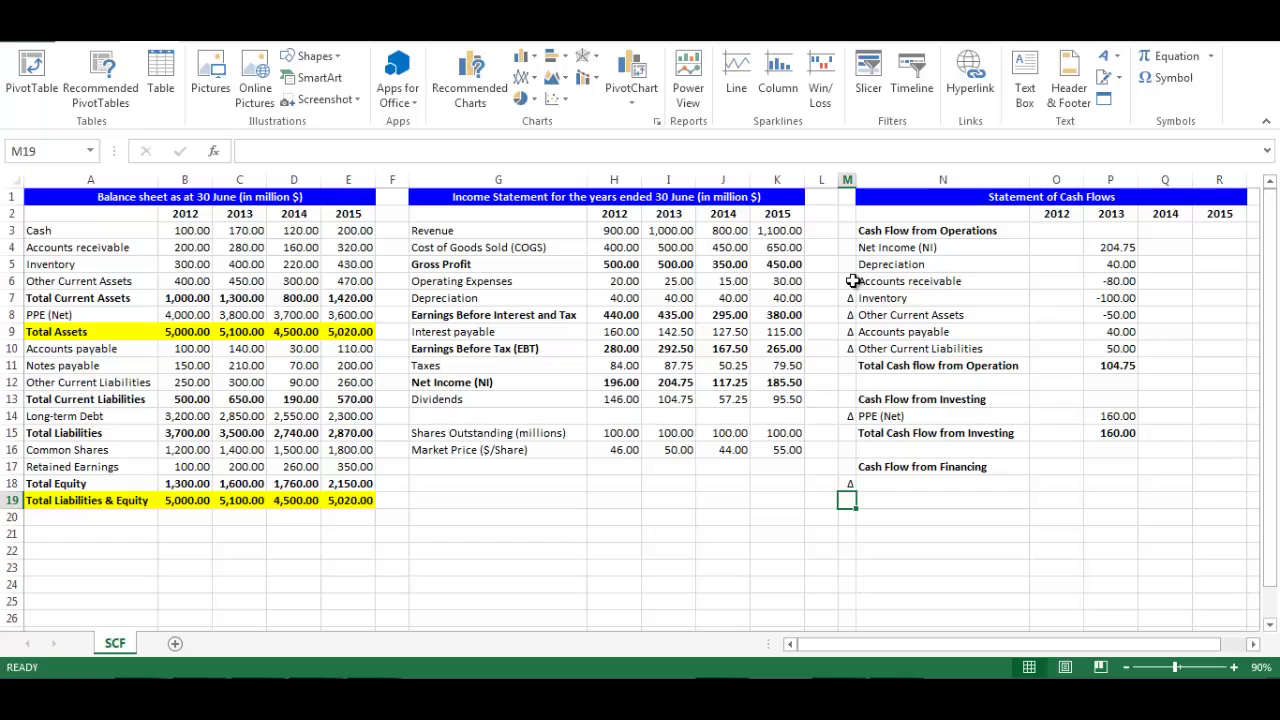
Link cell N18 to the Notes payable label with the formula =A11.
key("Up")
key("Right")
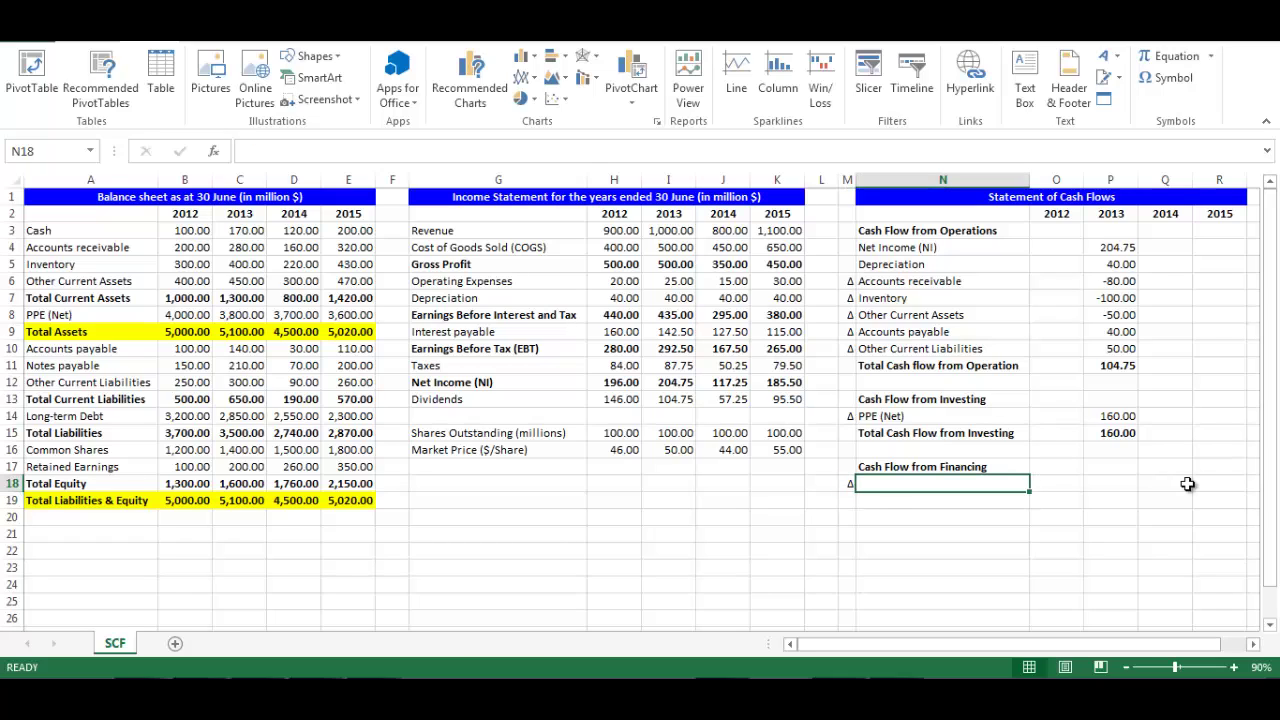
type("=A11")
key("Return")
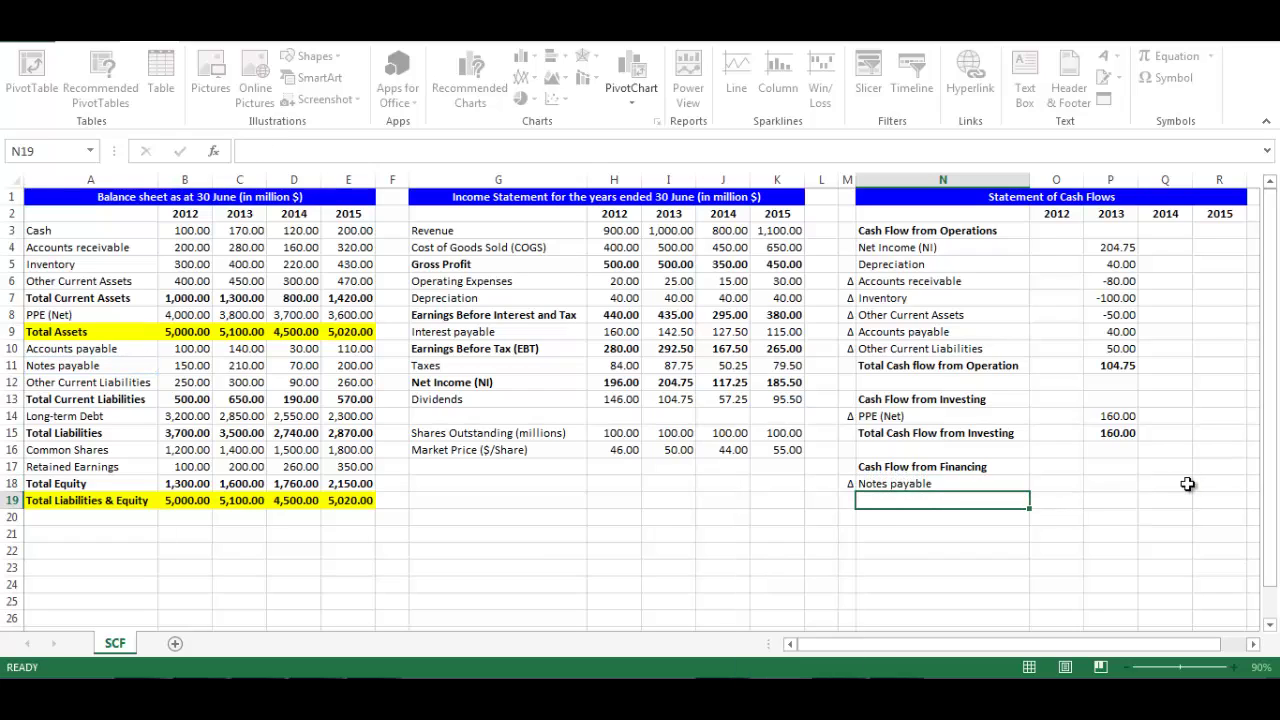
Calculate the 2013 change in notes payable in P18 with the formula =C11-B11.
key("Up")
key("Right")
key("Right")
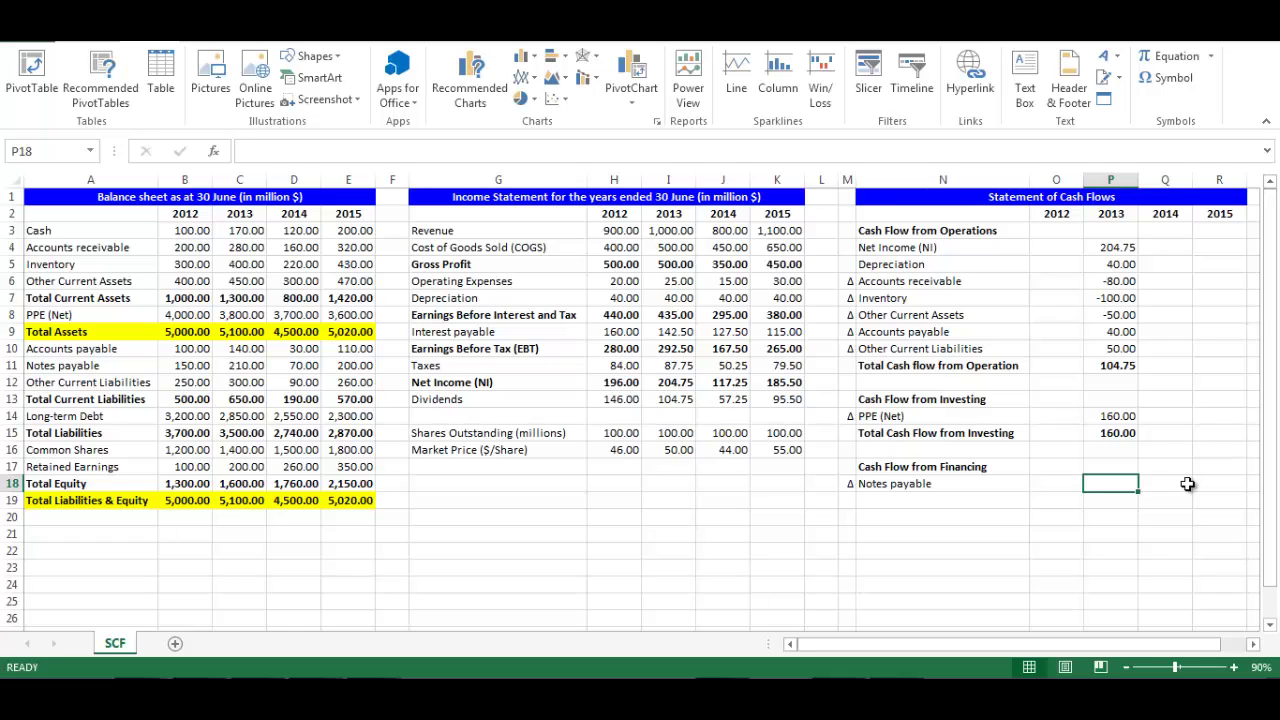
type("=")
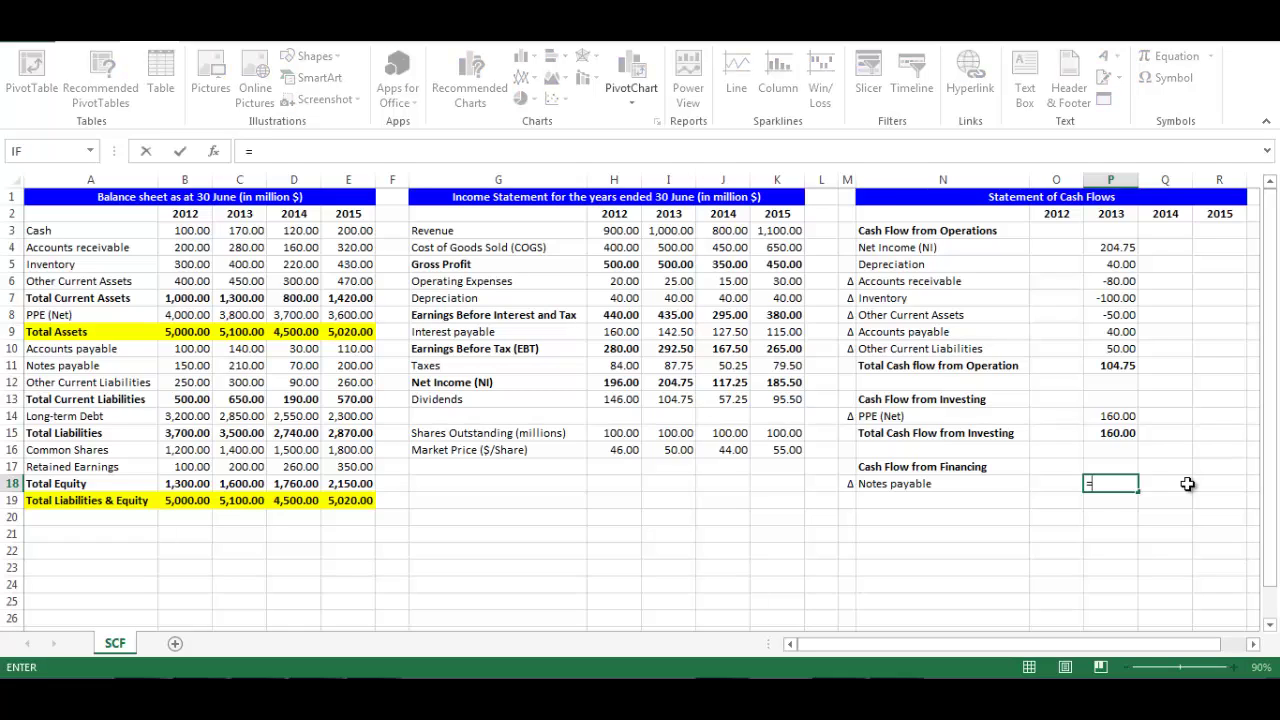
type("c11-b11")
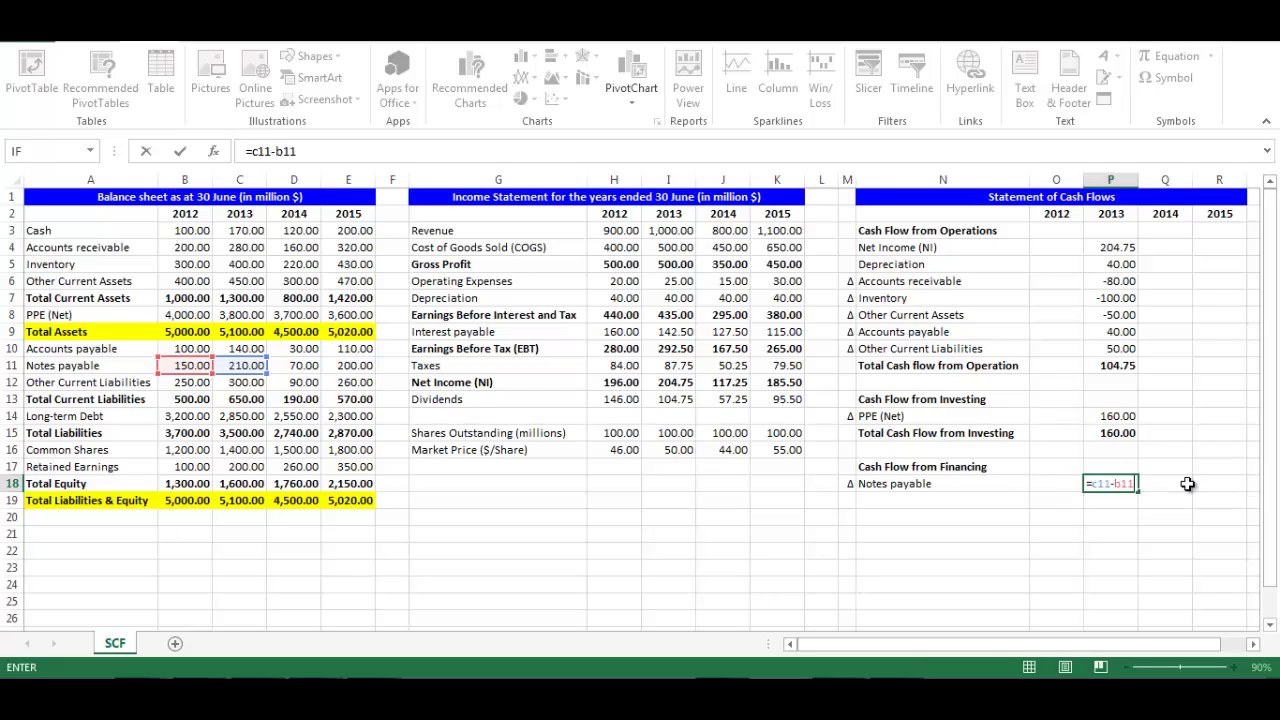
key("Return")
Link cell N19 to the Dividends label of the income statement with the formula =G13.
key("Left")
key("Left")
key("Left")
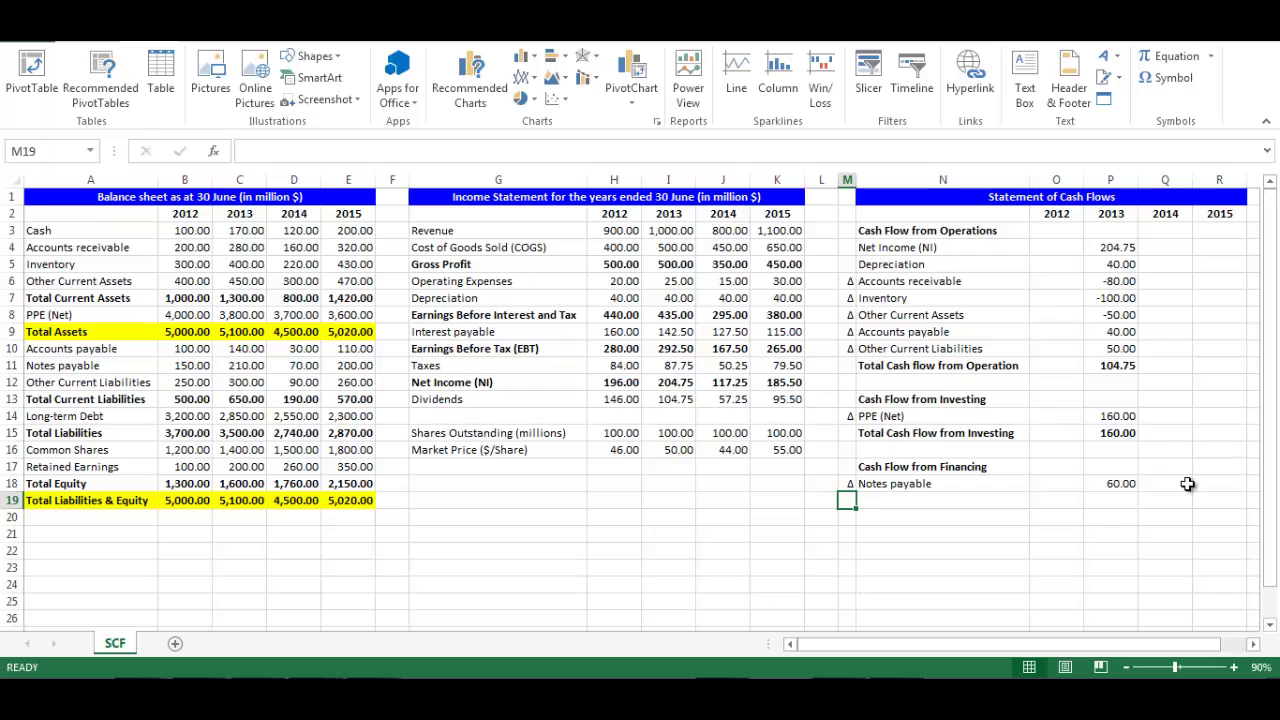
key("Right")
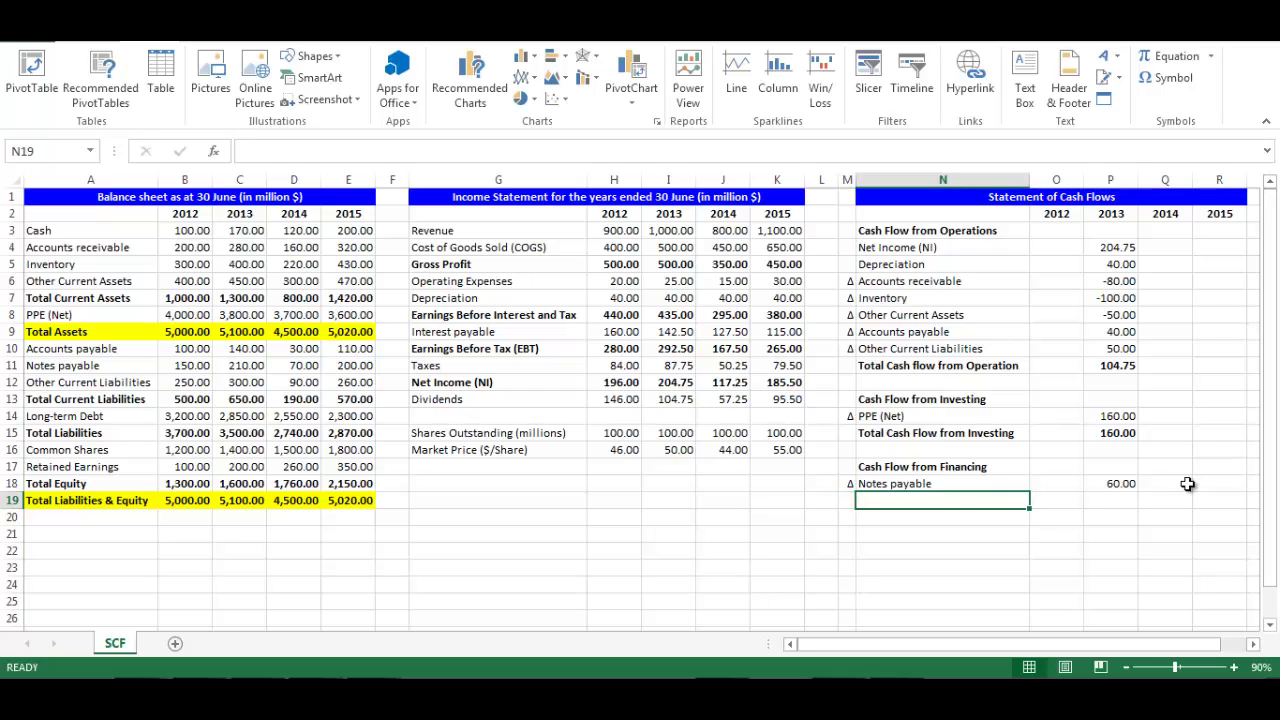
type("=G13")
key("Return")
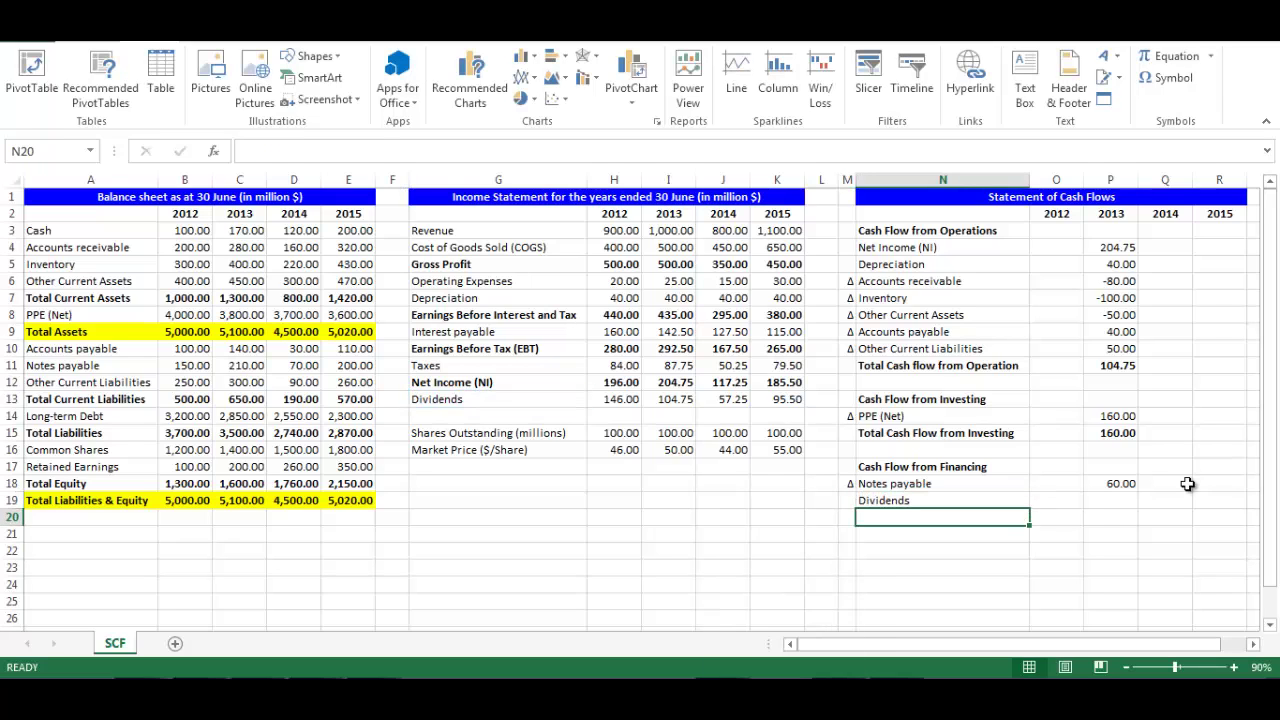
Enter the 2013 dividends as a cash outflow in P19 with the formula =-I13.
key("Up")
key("Right")
key("Right")
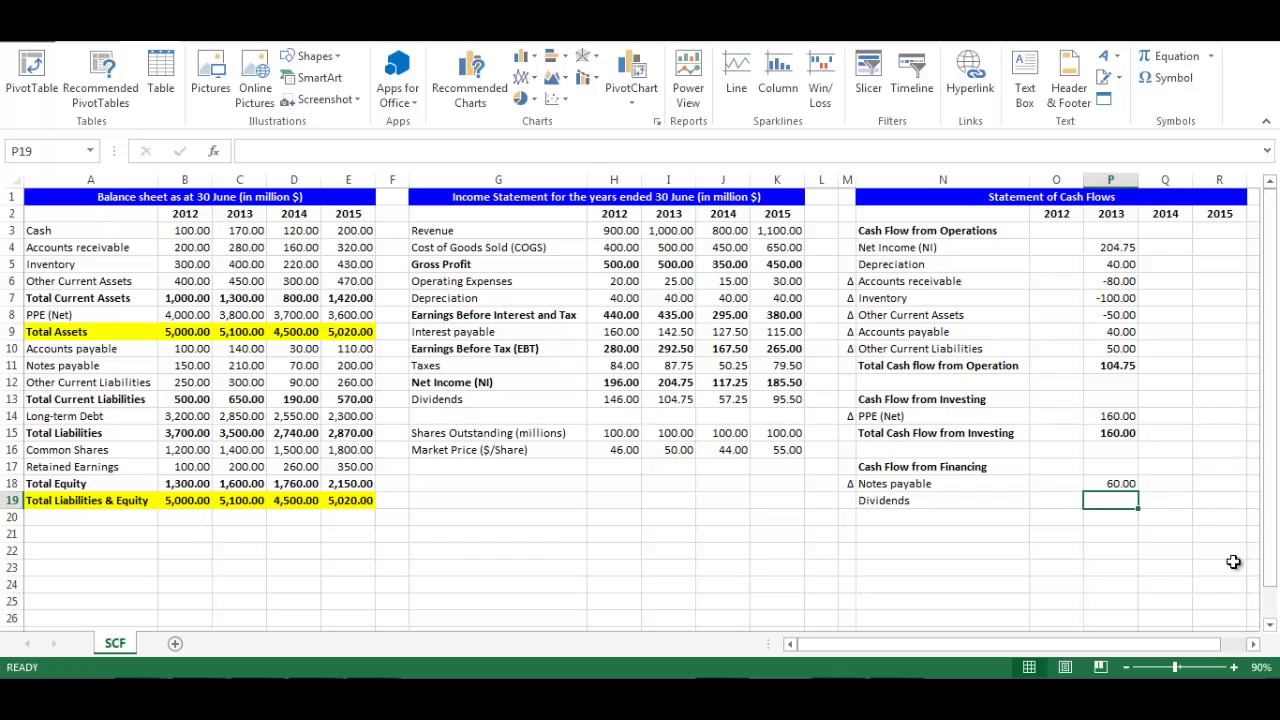
type("=-")
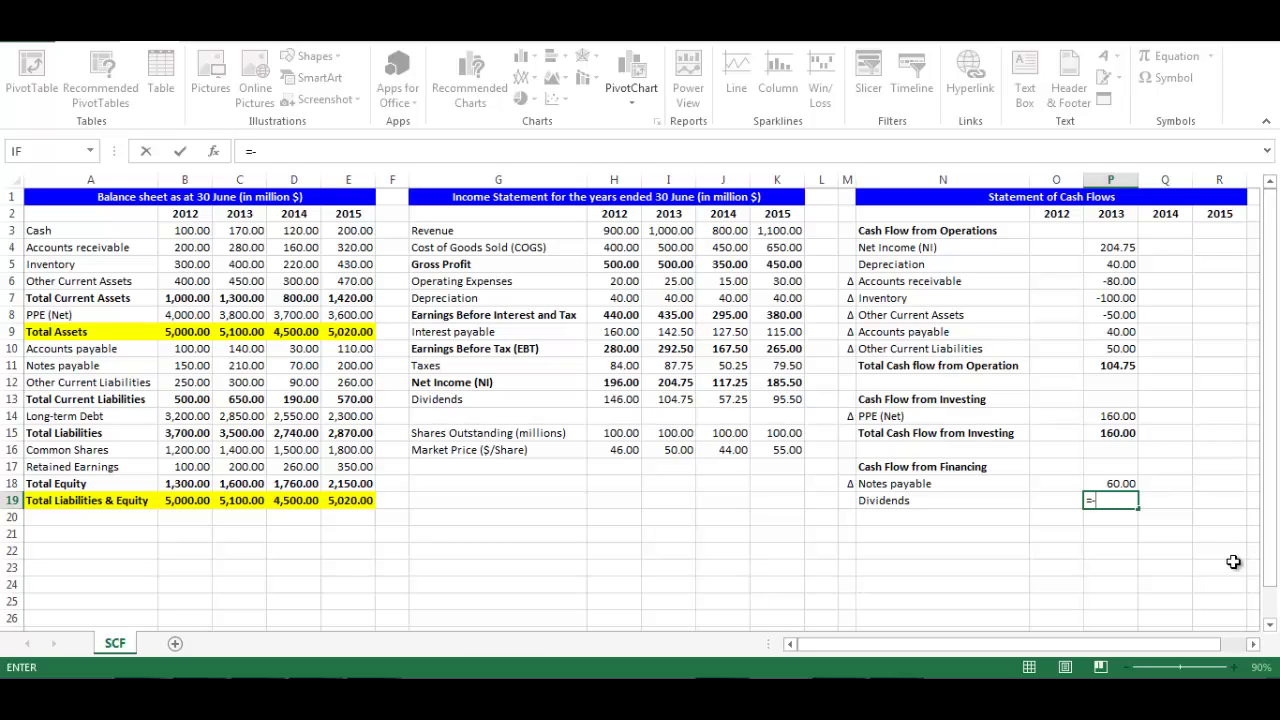
type("I13")
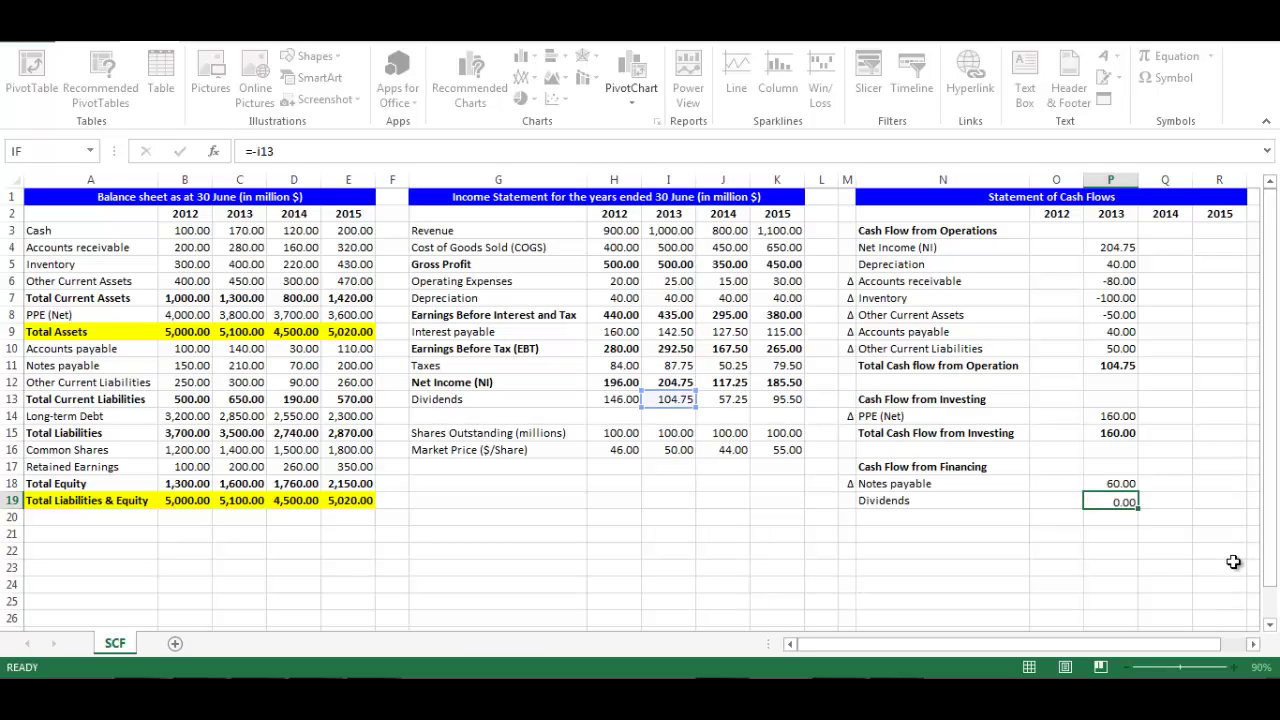
key("Return")
Mark row 20 of the financing section with the Δ symbol by linking M20 with the formula =M10.
key("Left")
key("Left")
key("Left")
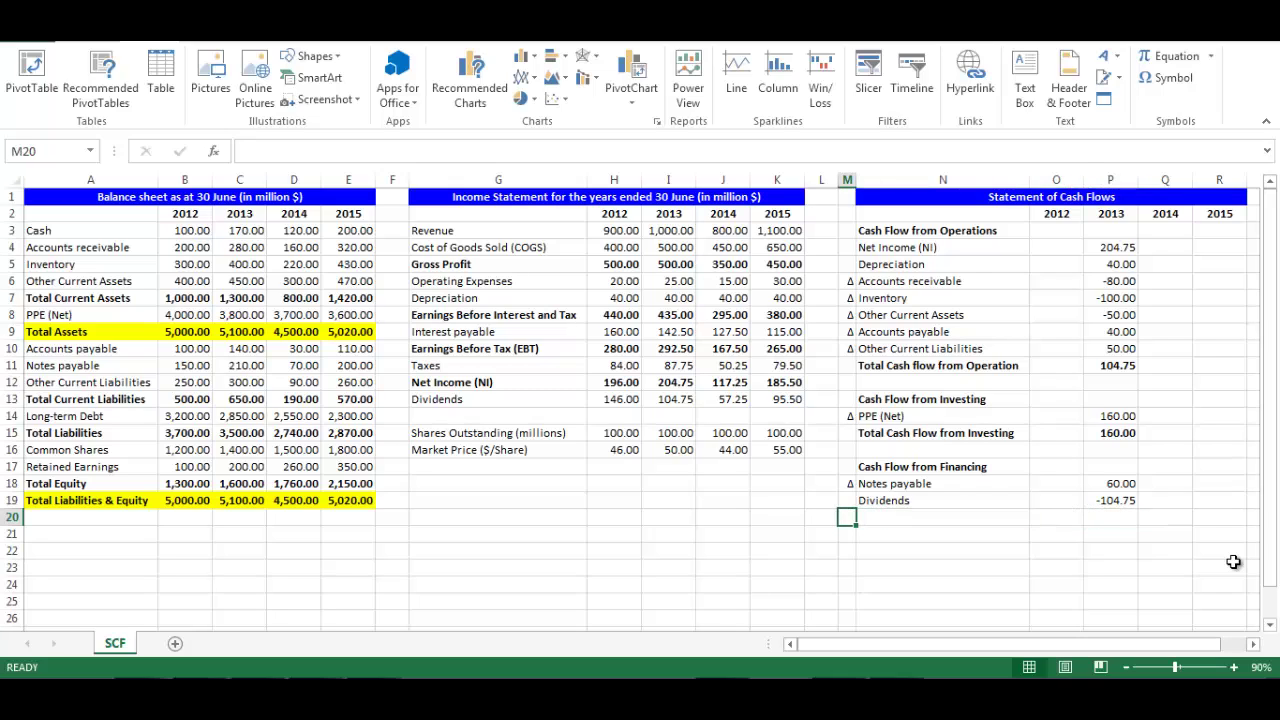
type("=")
key("Up")
key("Up")
key("Up")
key("Up")
key("Up")
key("Up")
key("Up")
key("Up")
key("Up")
key("Up")
key("Up")
key("Up")
key("Up")
key("Up")
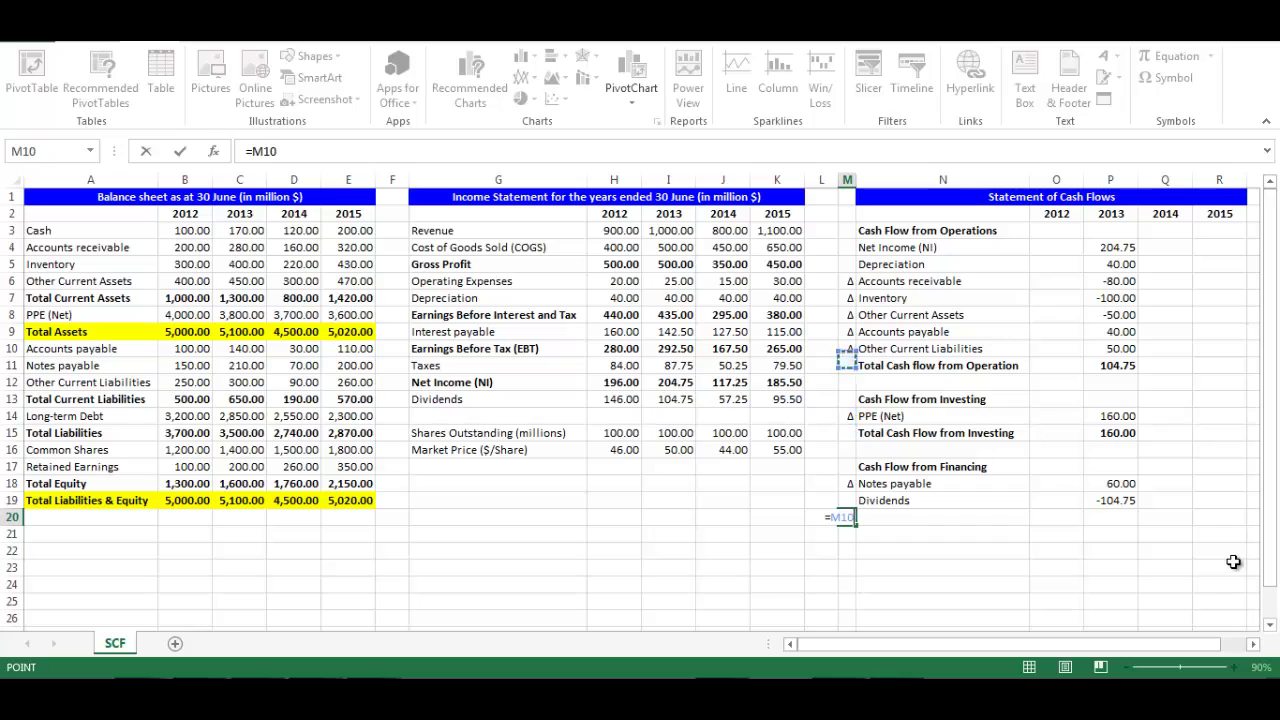
key("Return")
Link cell N20 to the Long-term Debt label of the balance sheet with the formula =A14.
key("Up")
key("Right")
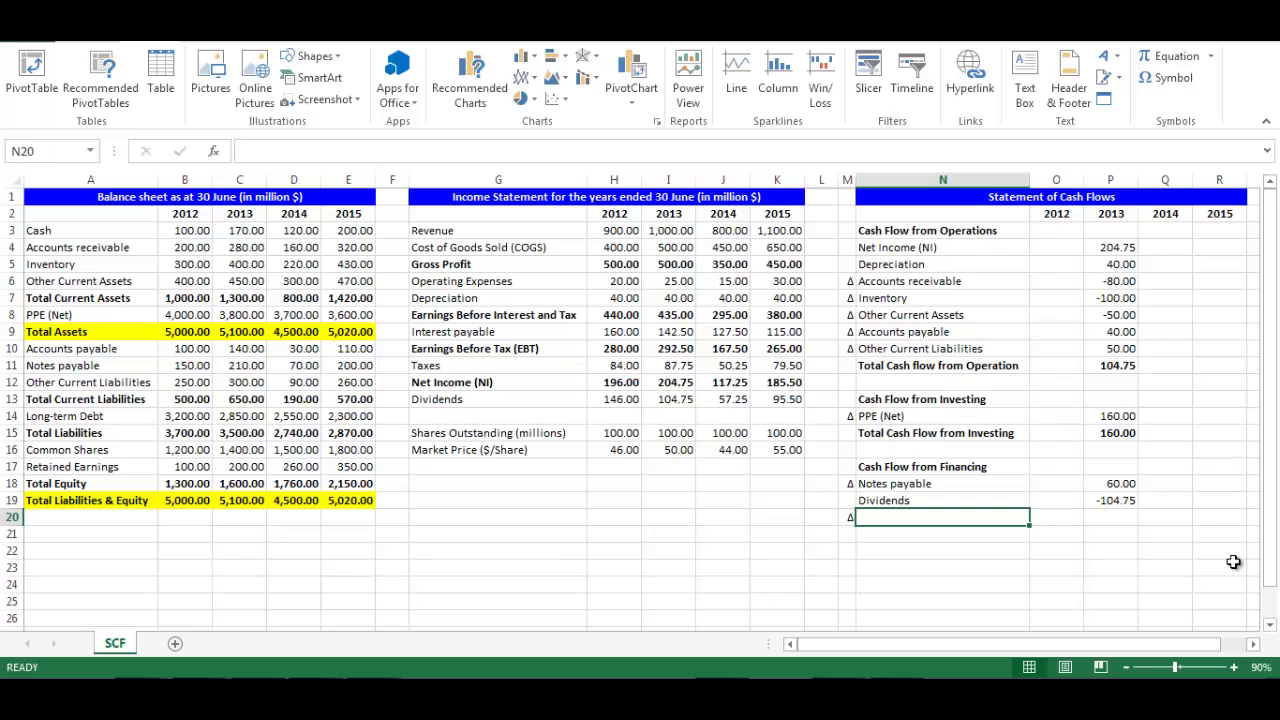
type("=")
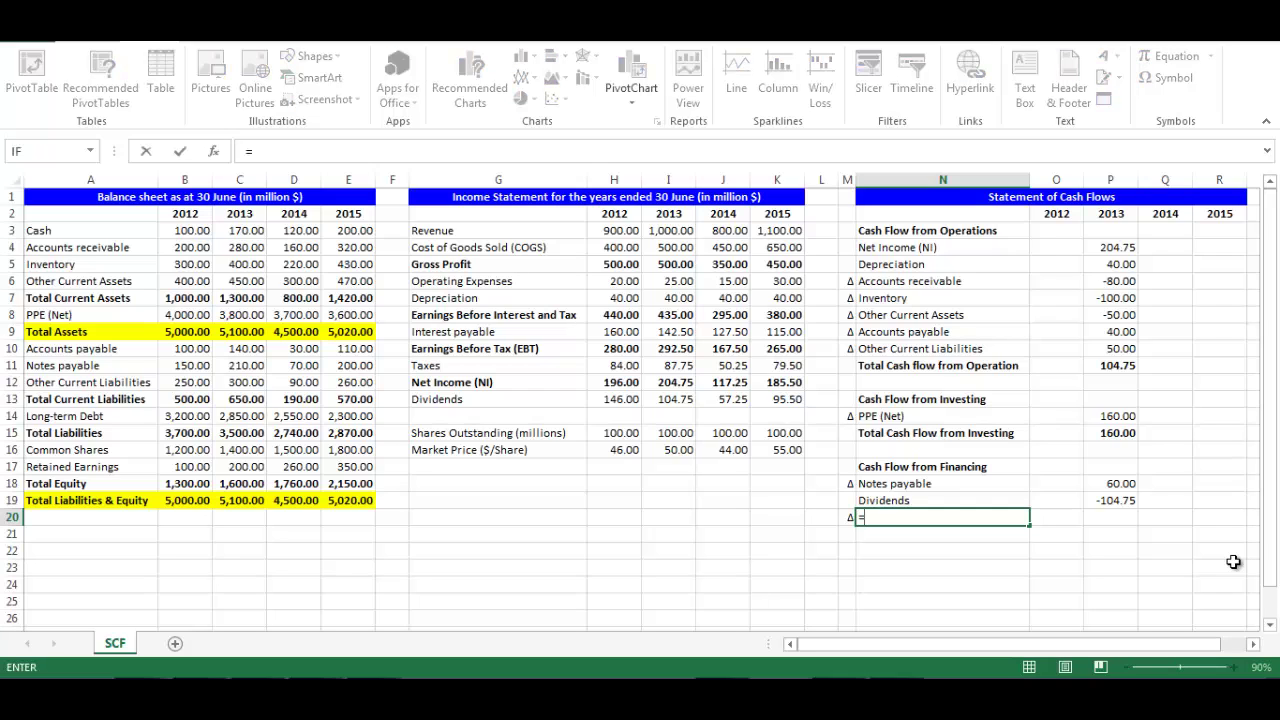
key("ctrl+Home")
key("Down")
key("Down")
key("Down")
key("Down")
key("Down")
key("Down")
key("Down")
key("Down")
key("Down")
key("Down")
key("Down")
key("Down")
key("Down")
key("ctrl+Return")
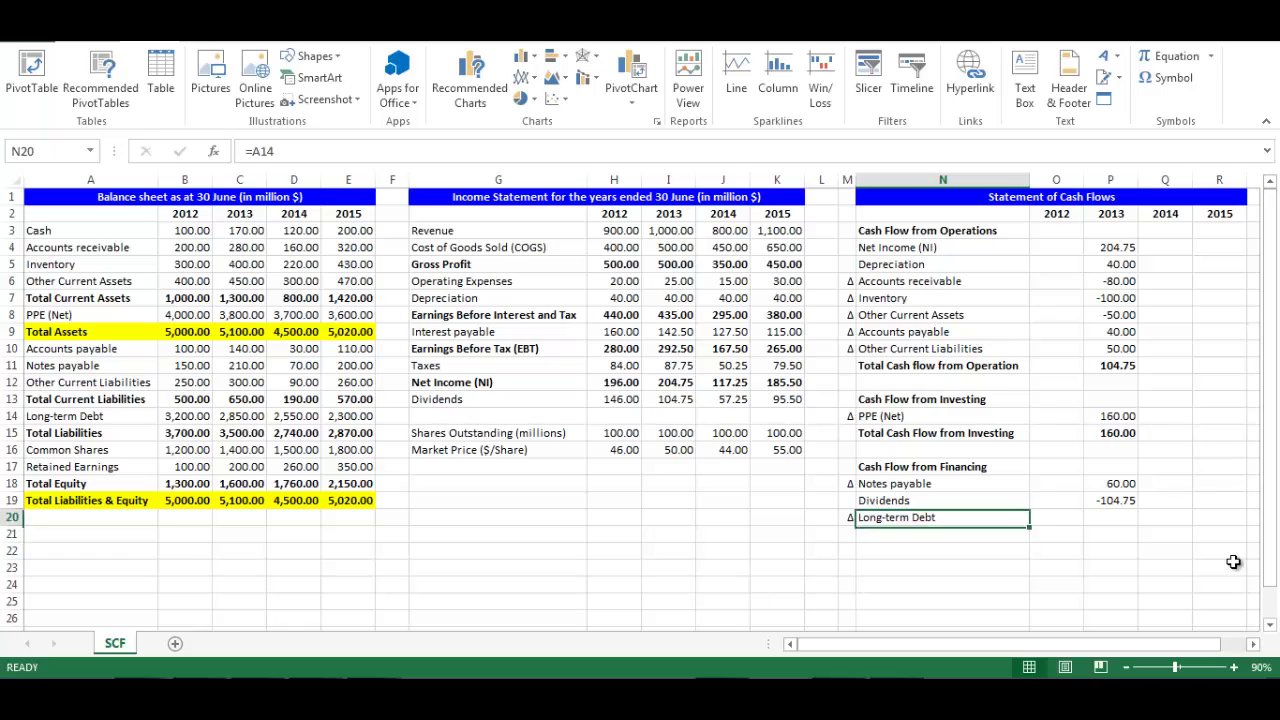
Calculate the 2013 change in long-term debt in P20 with the formula =C14-B14.
key("Right")
key("Right")
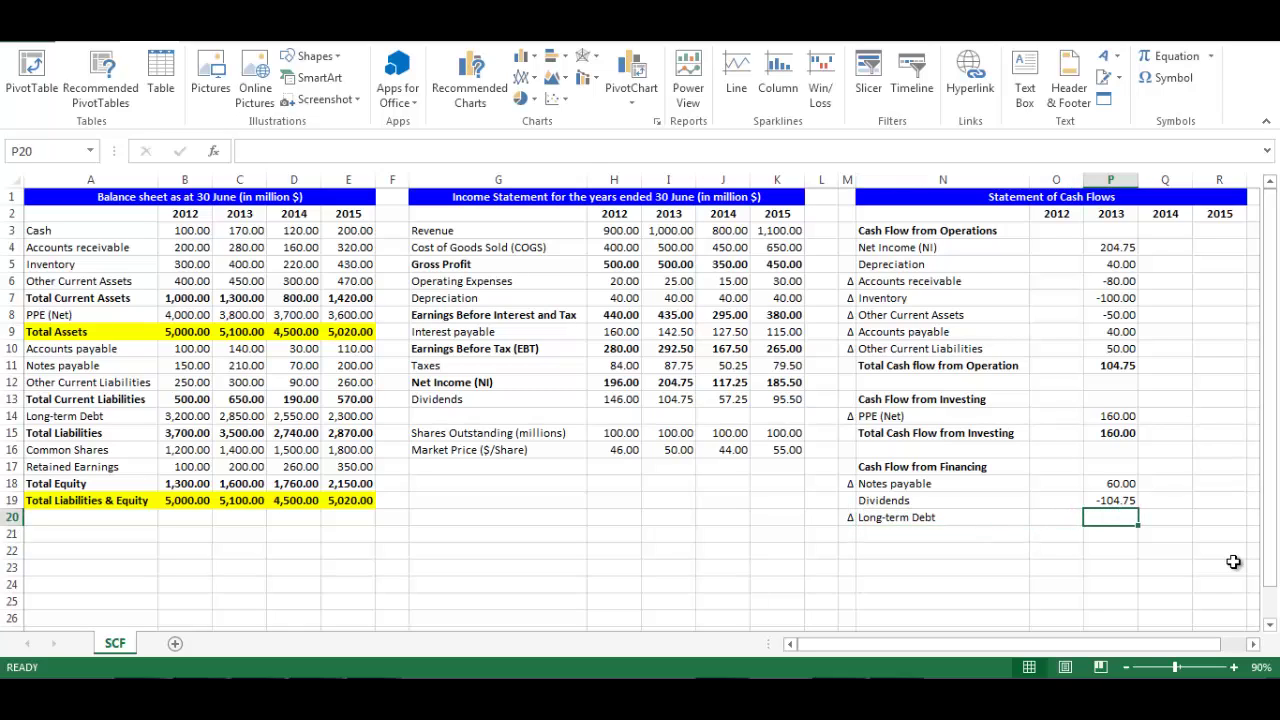
type("=c14-")
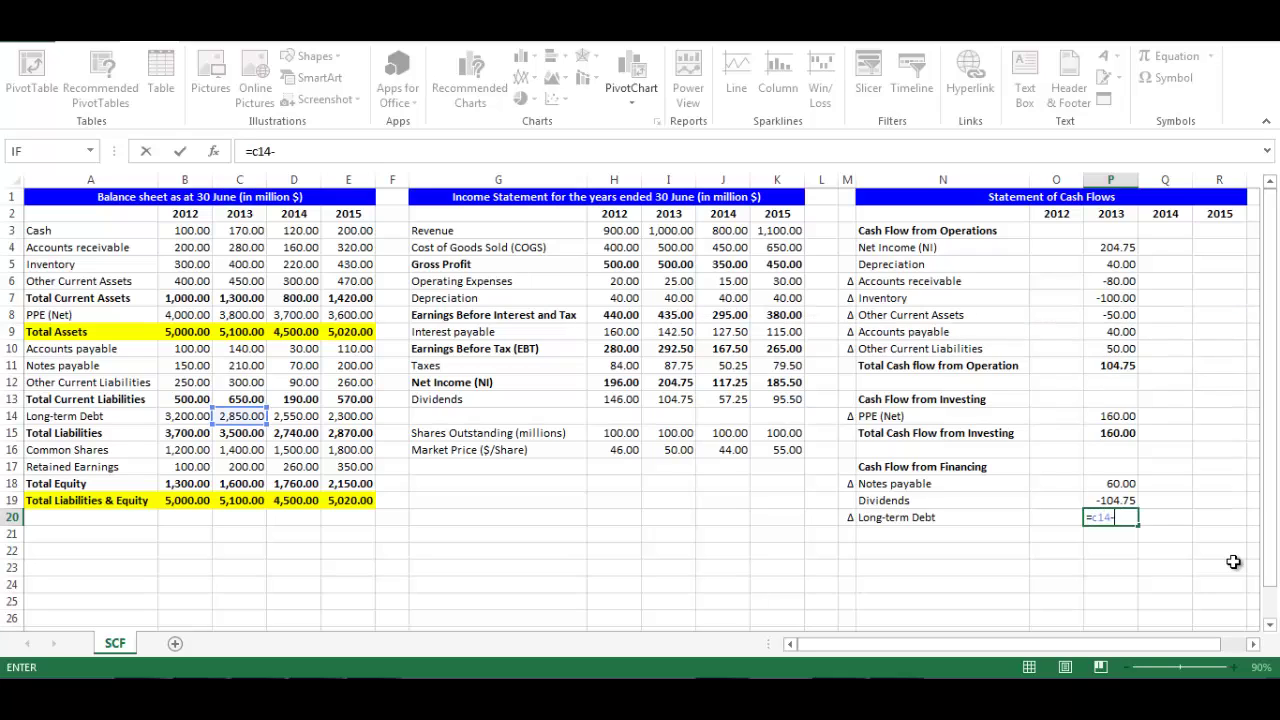
type("b14")
key("Return")
Mark row 21 with the Δ symbol by linking M21 to an existing Δ cell higher in column M.
key("Left")
key("Left")
key("Left")
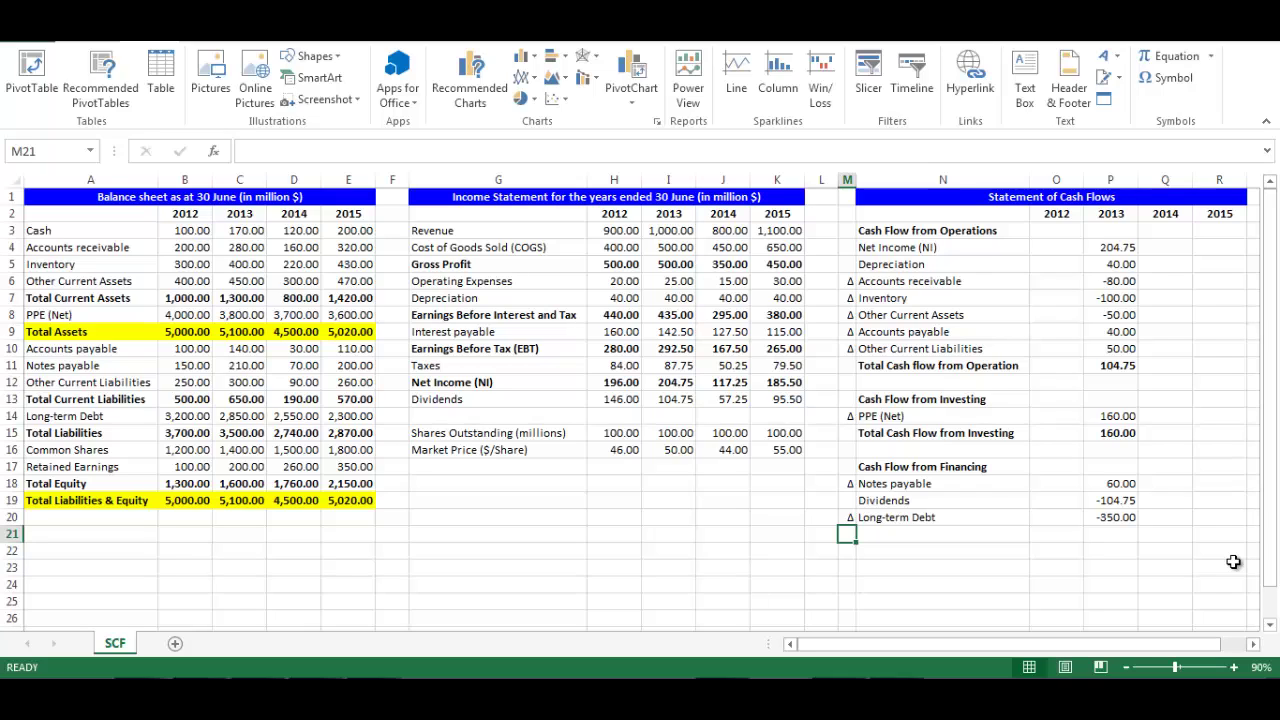
type("=")
key("ctrl+Up")
key("ctrl+Up")
key("ctrl+Up")
key("ctrl+Up")
key("ctrl+Up")
key("ctrl+Up")
key("ctrl+Down")
key("Return")
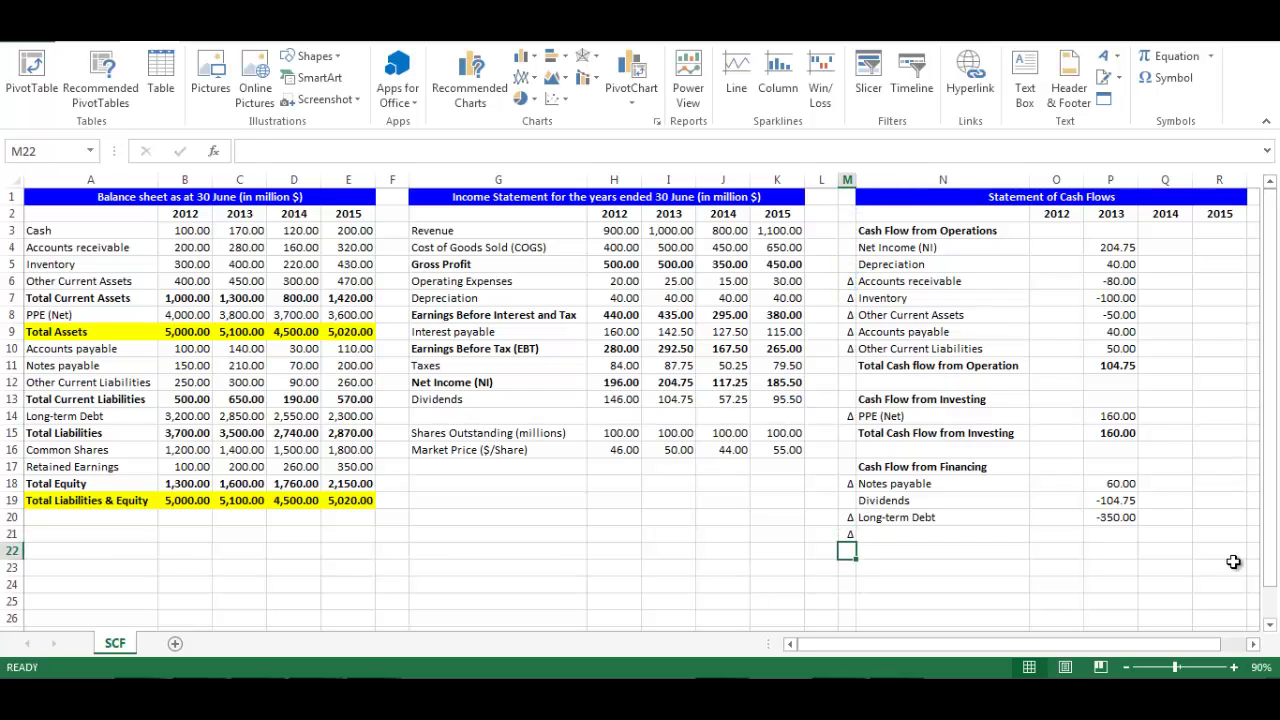
Link cell N21 to the Common Shares label of the balance sheet with the formula =A16.
key("Up")
key("Right")
type("=")
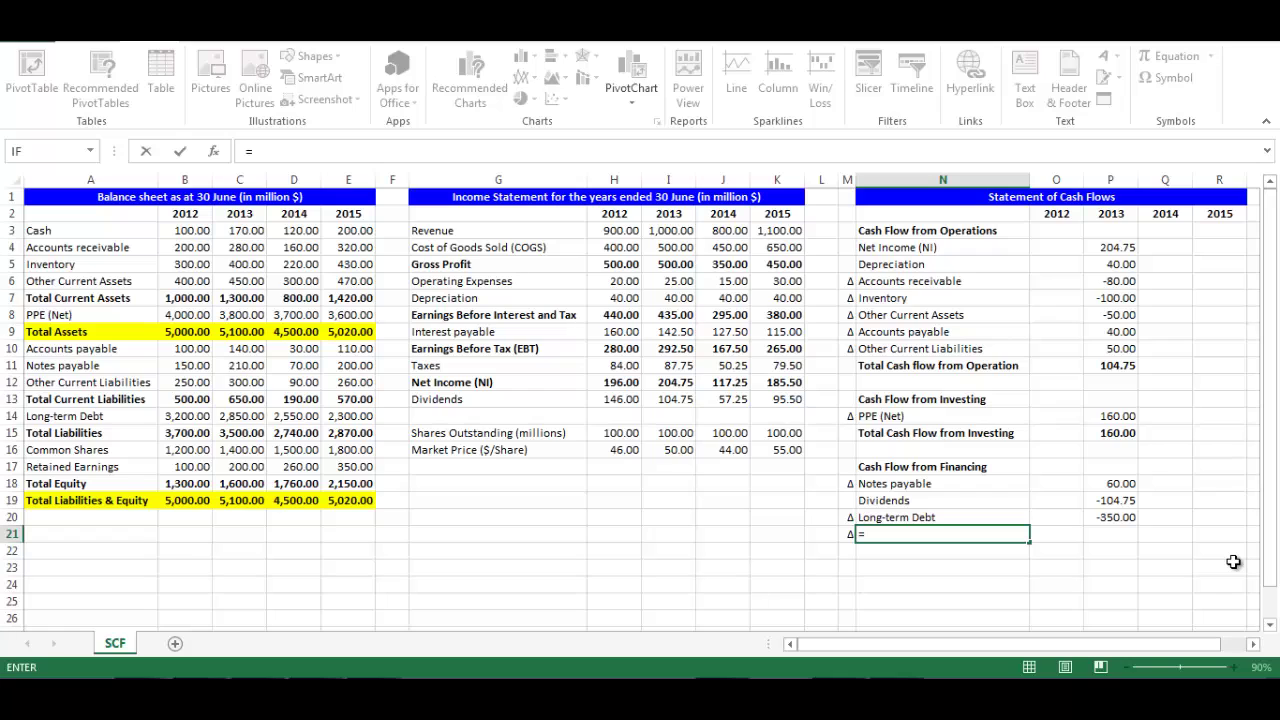
type("A16")
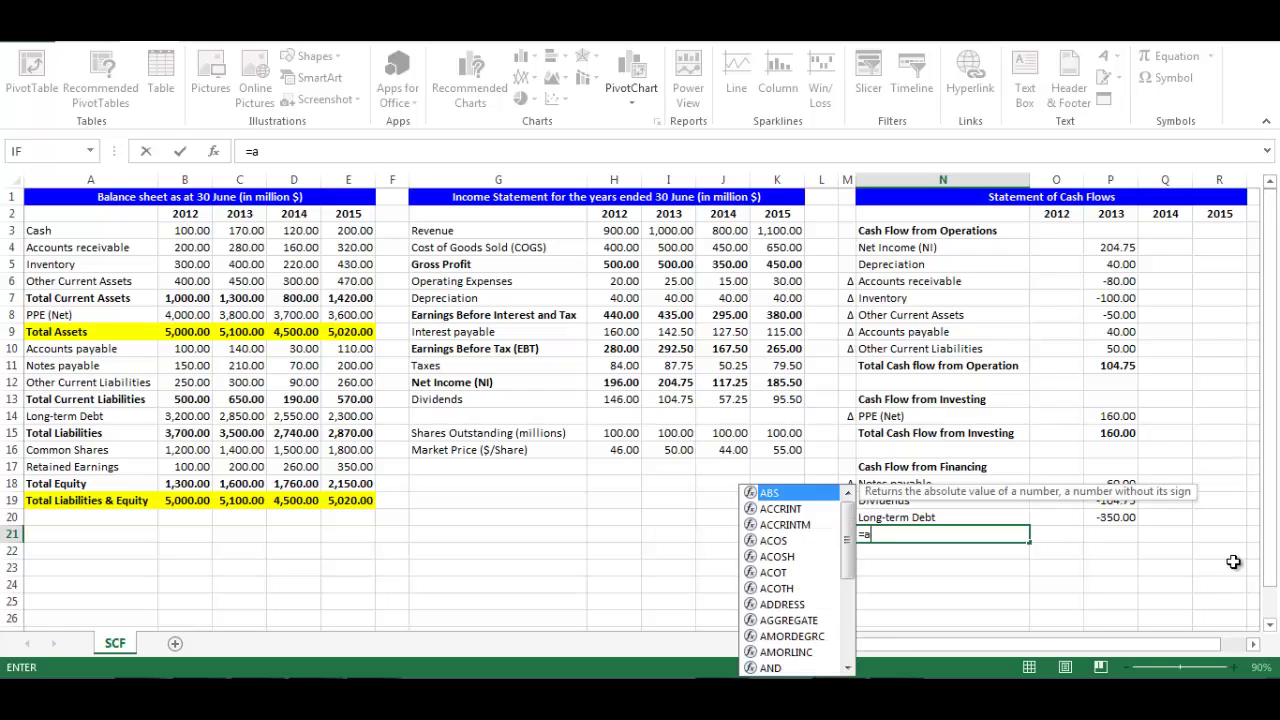
key("ctrl+Return")
Calculate the 2013 change in common shares in P21 with the formula =C16-B16.
key("Right")
key("Right")
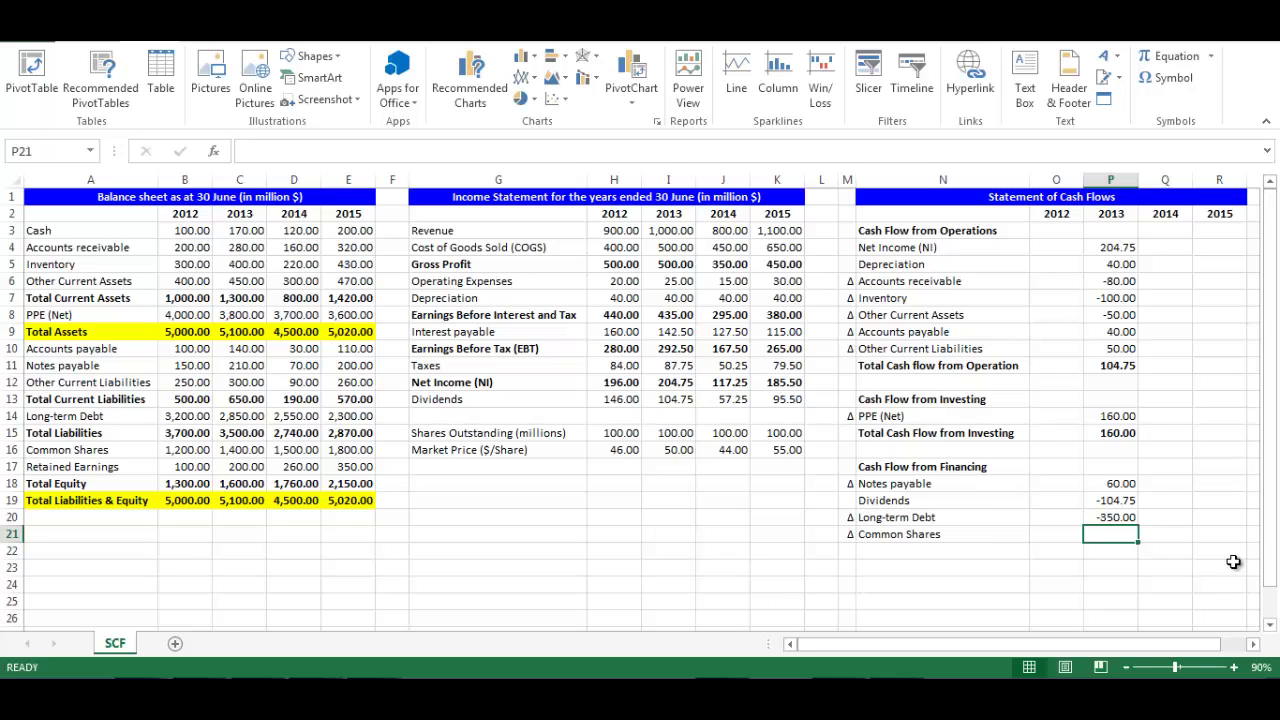
type("=c16")
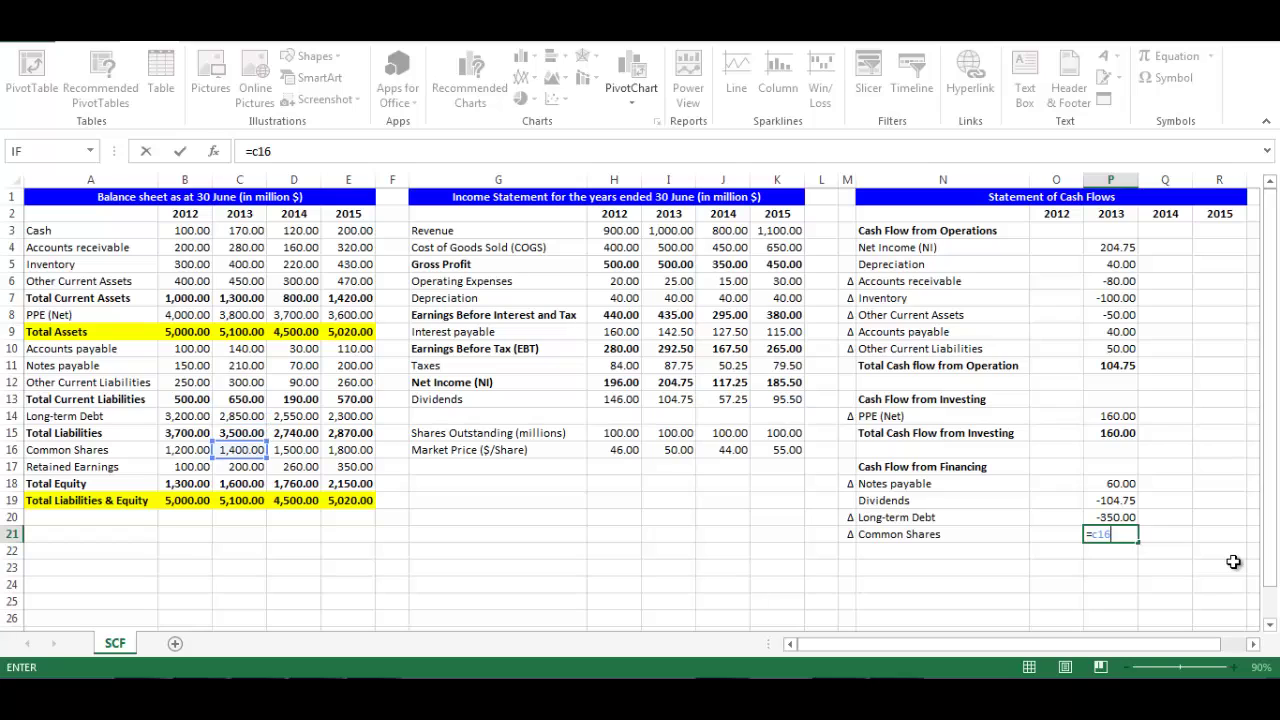
type("-b16")
key("Return")
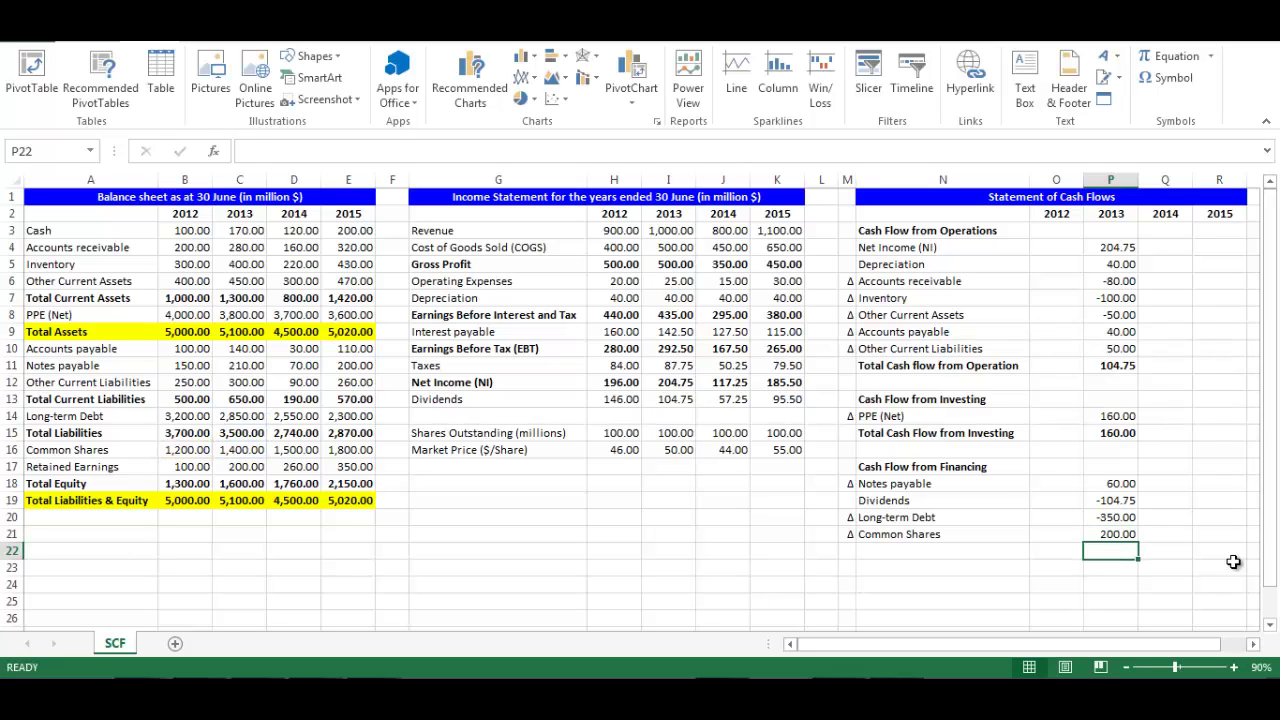
Enter the label "Toal Cash Flow from financing" in N22 below the Common Shares row.
key("Left")
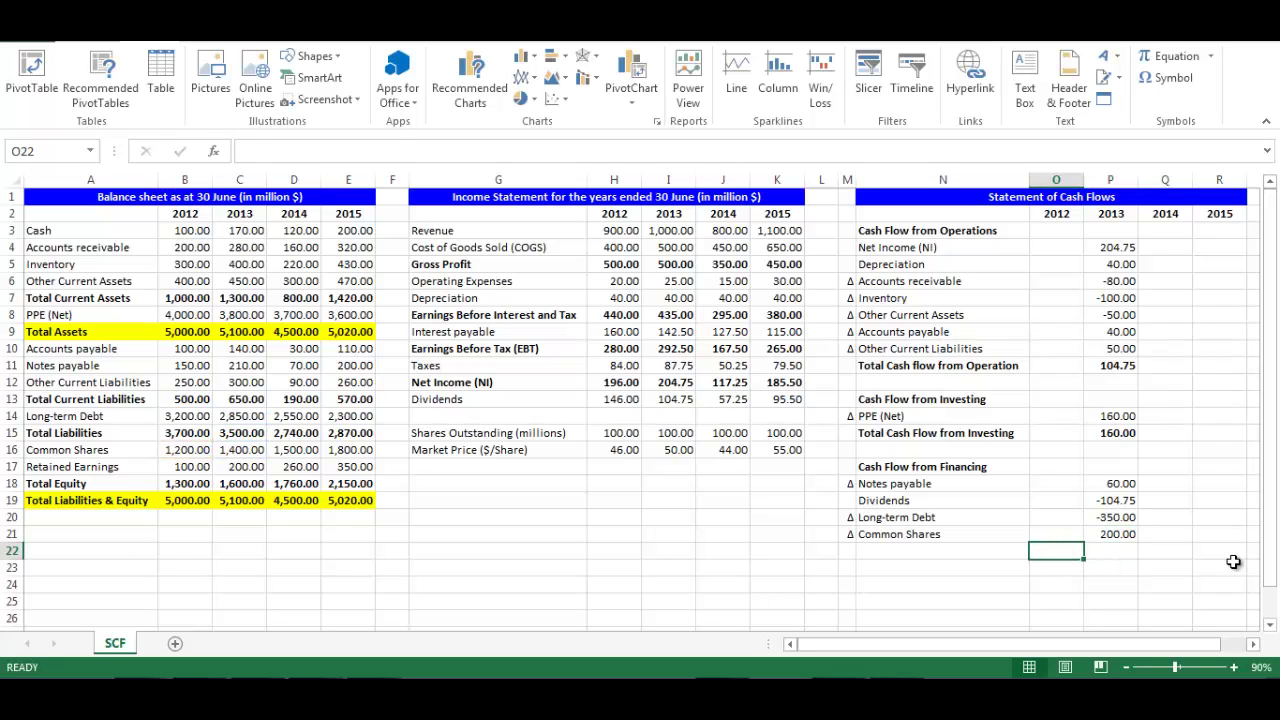
key("Left")
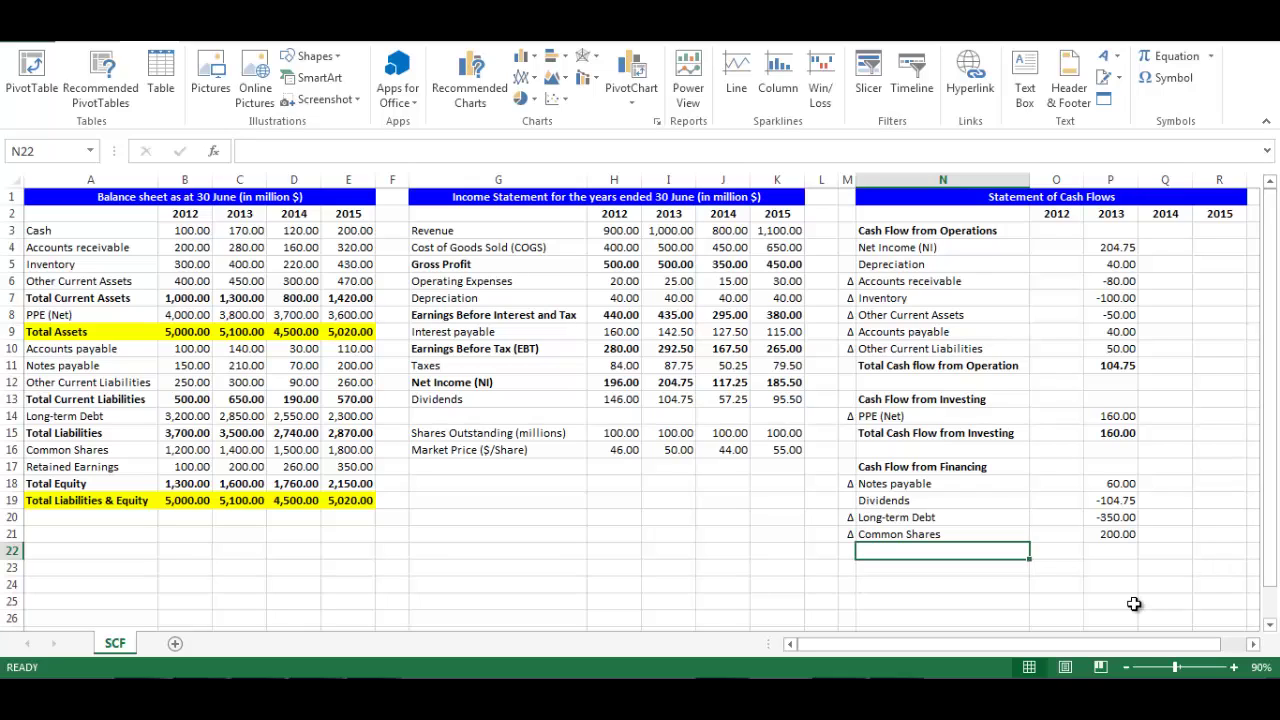
type("Toal Cash ")
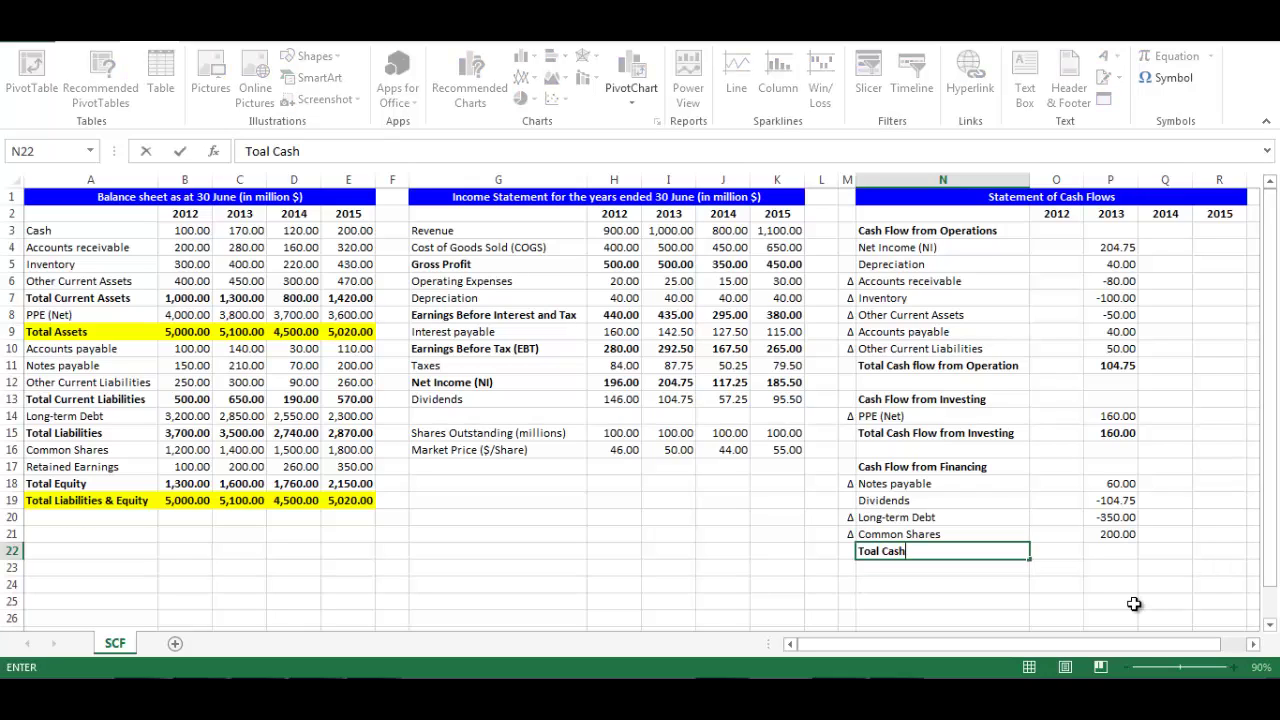
type("Flow from ")
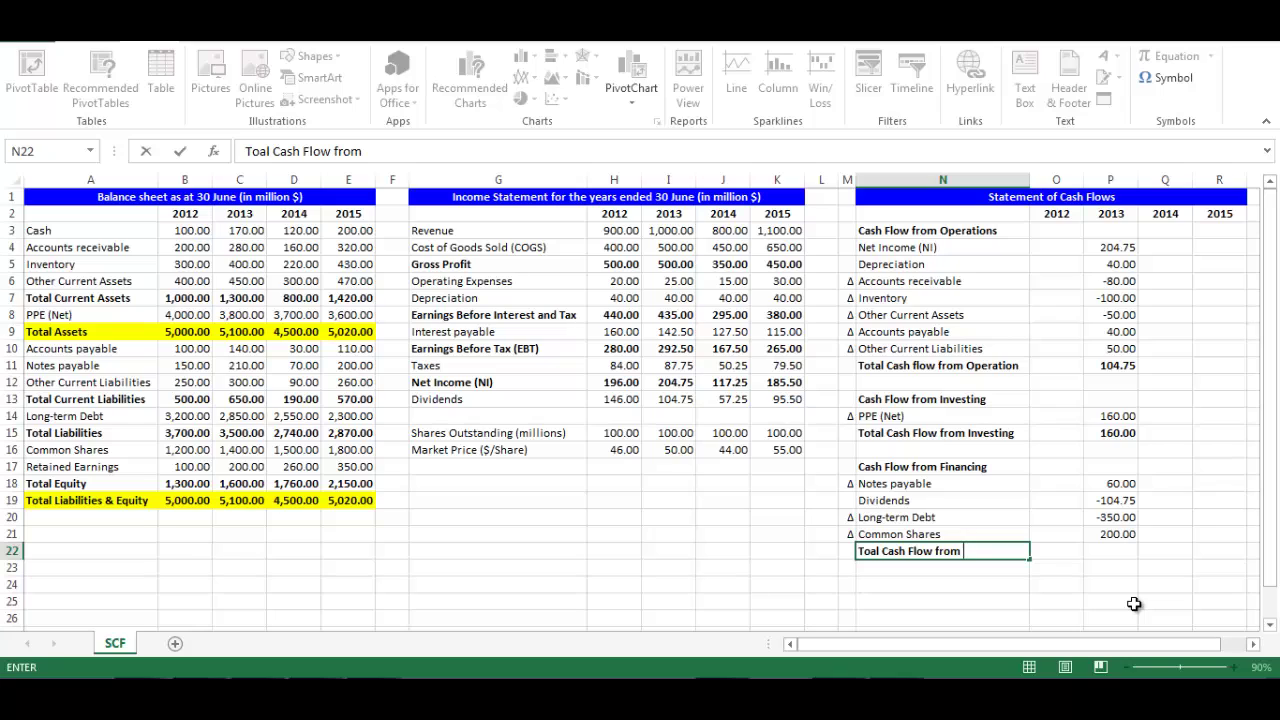
type("financing")
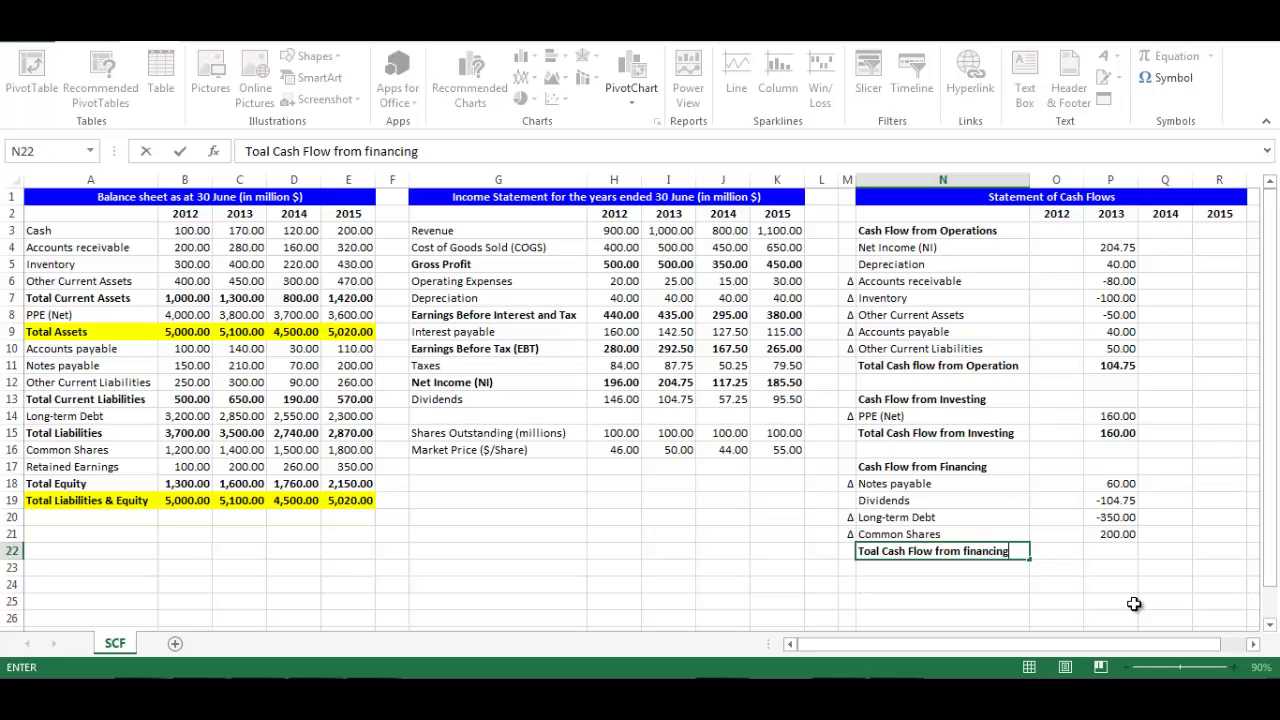
key("Tab")
Total the 2013 financing cash flows in P22 with the formula =SUM(P18:P21).
key("Tab")
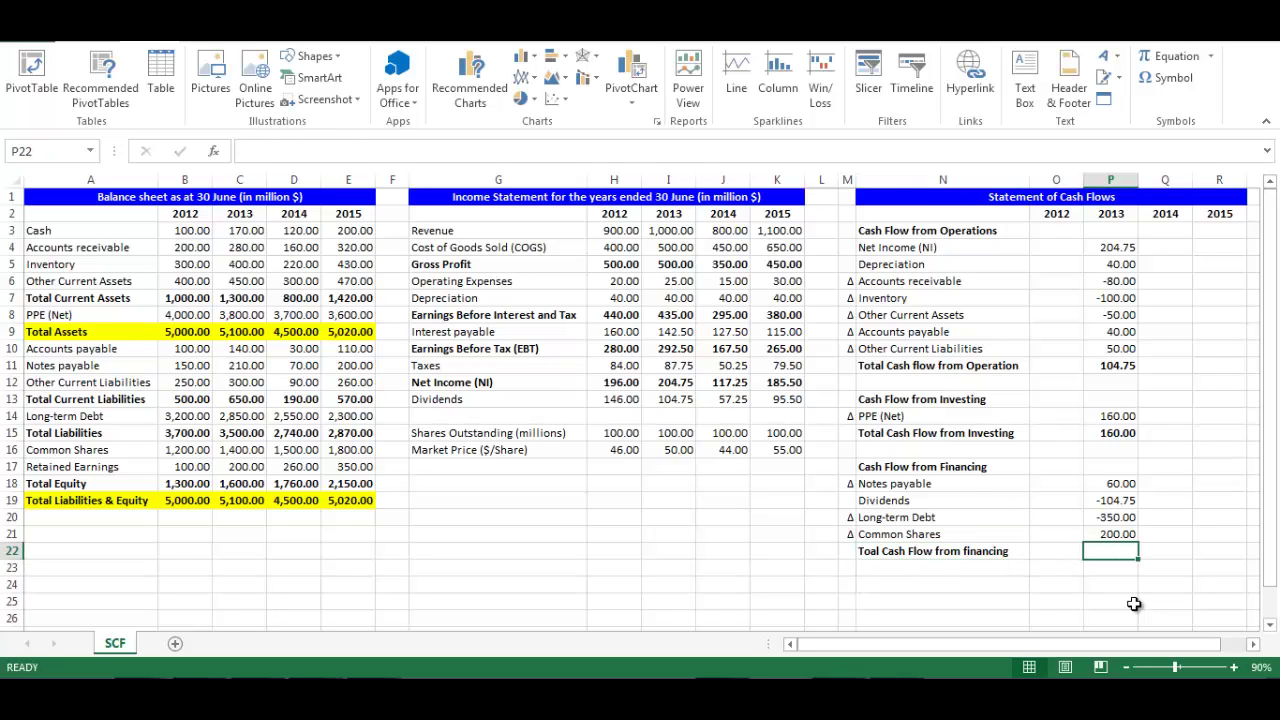
type("=sum")
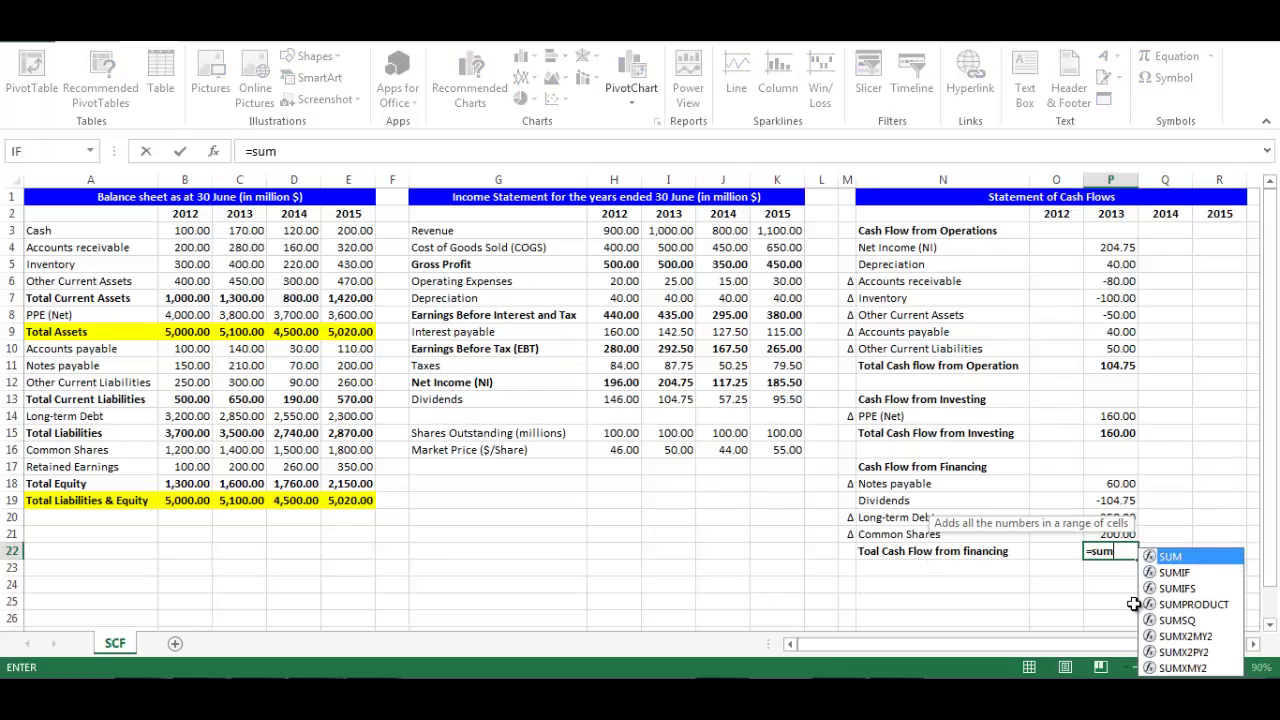
type("(")
key("Up")
key("shift+Up")
key("shift+Up")
key("shift+Up")
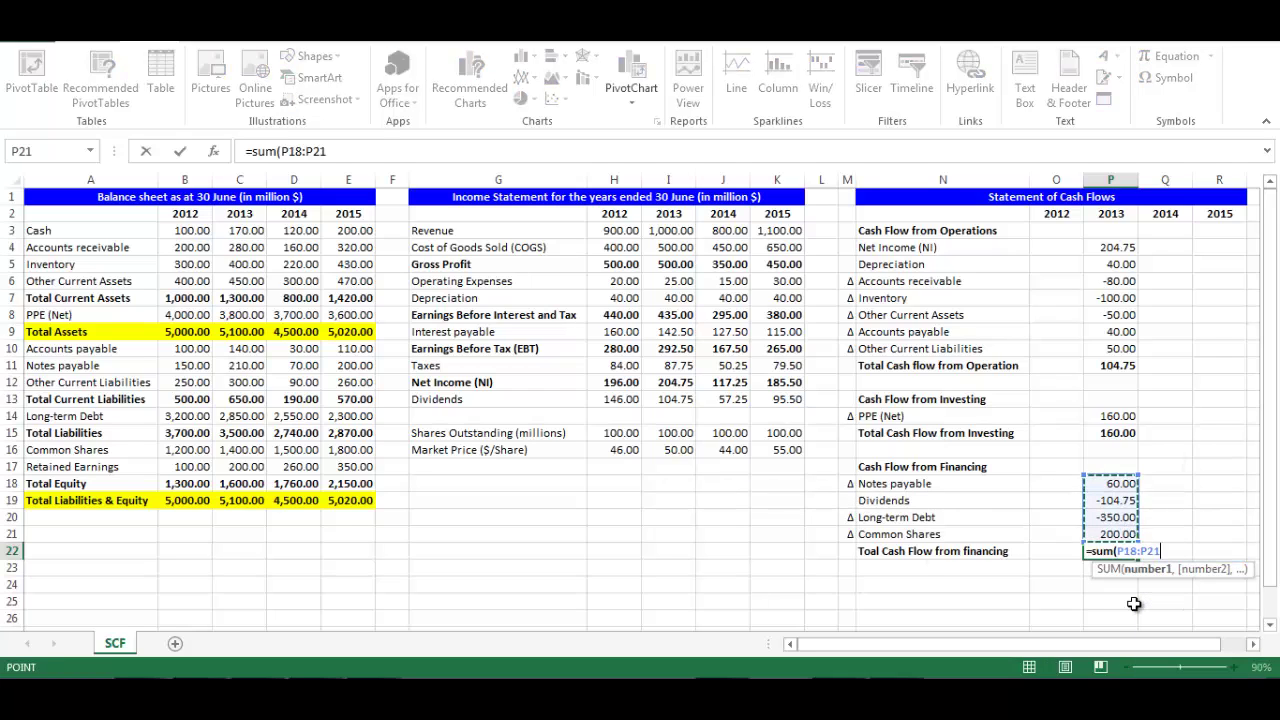
type(")")
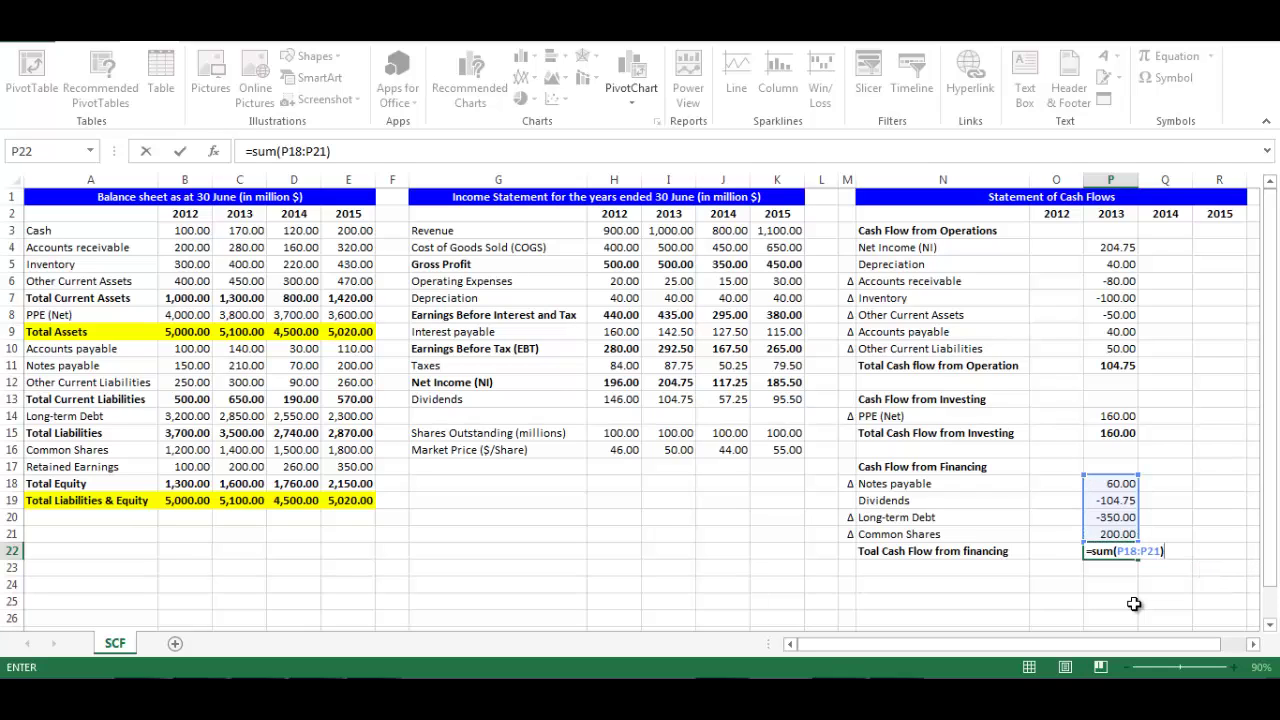
key("Return")
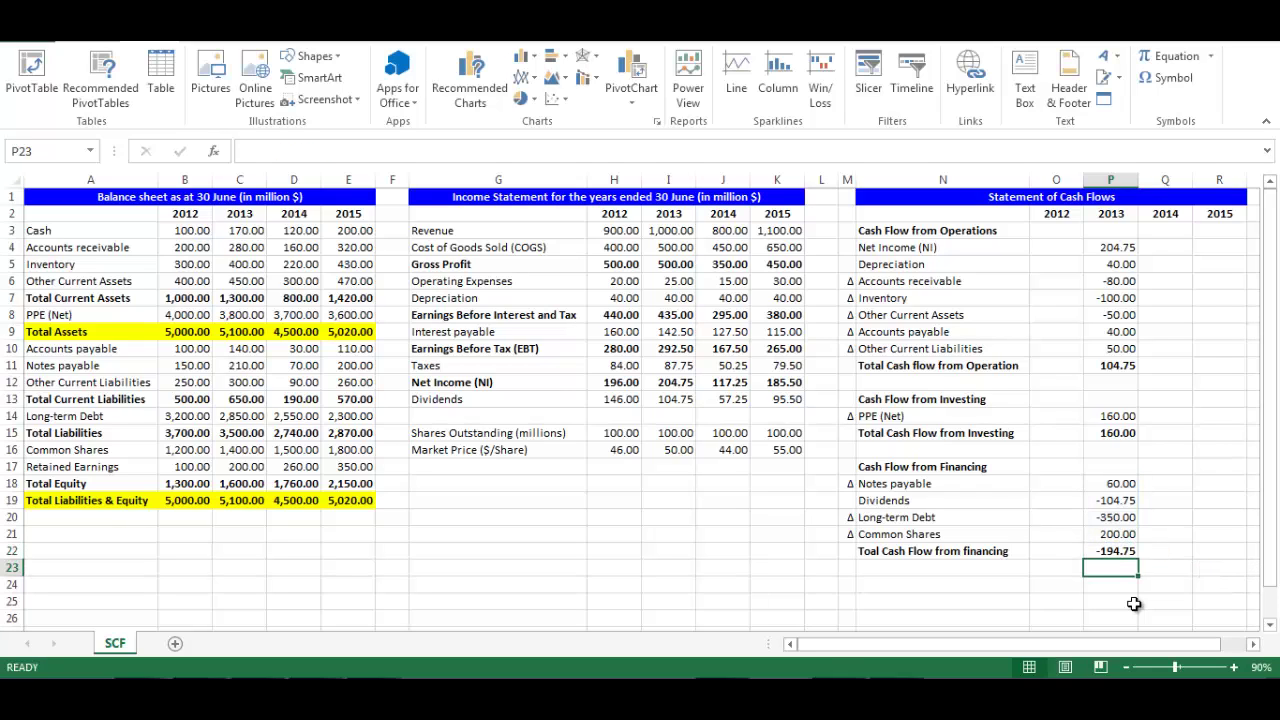
Enter the label "Net Cash Flow" in N23 below the financing total.
key("Down")
key("Left")
key("Left")
key("Up")
type("Net ")
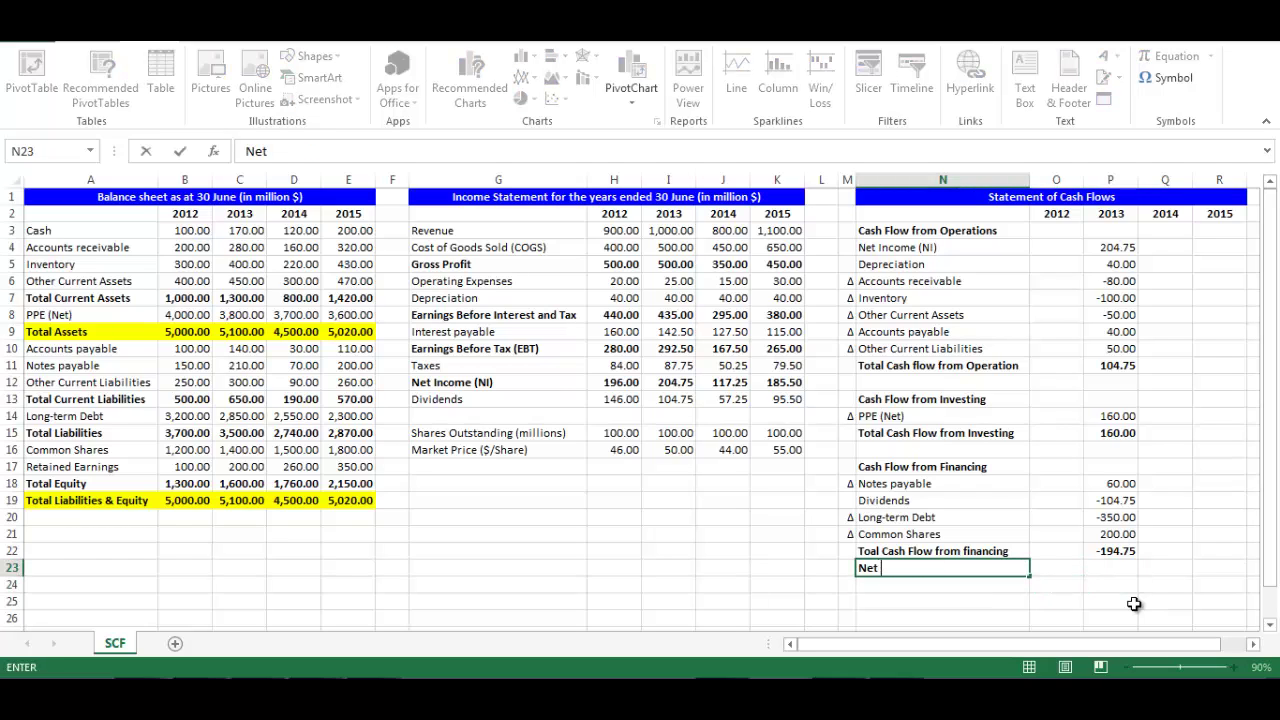
type("Cash Flow")
key("Tab")
Calculate the 2013 net cash flow in P23 by adding the operating, investing and financing totals with =P11+P15+P22.
key("Tab")
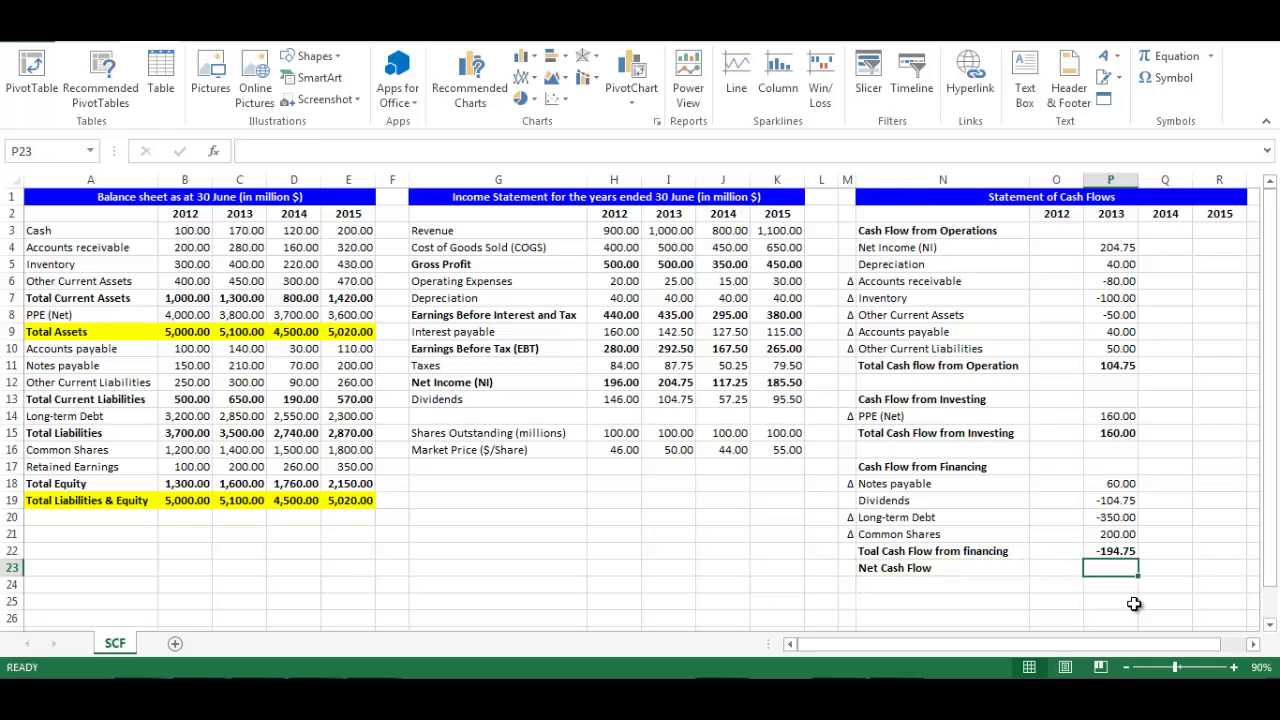
type("=")
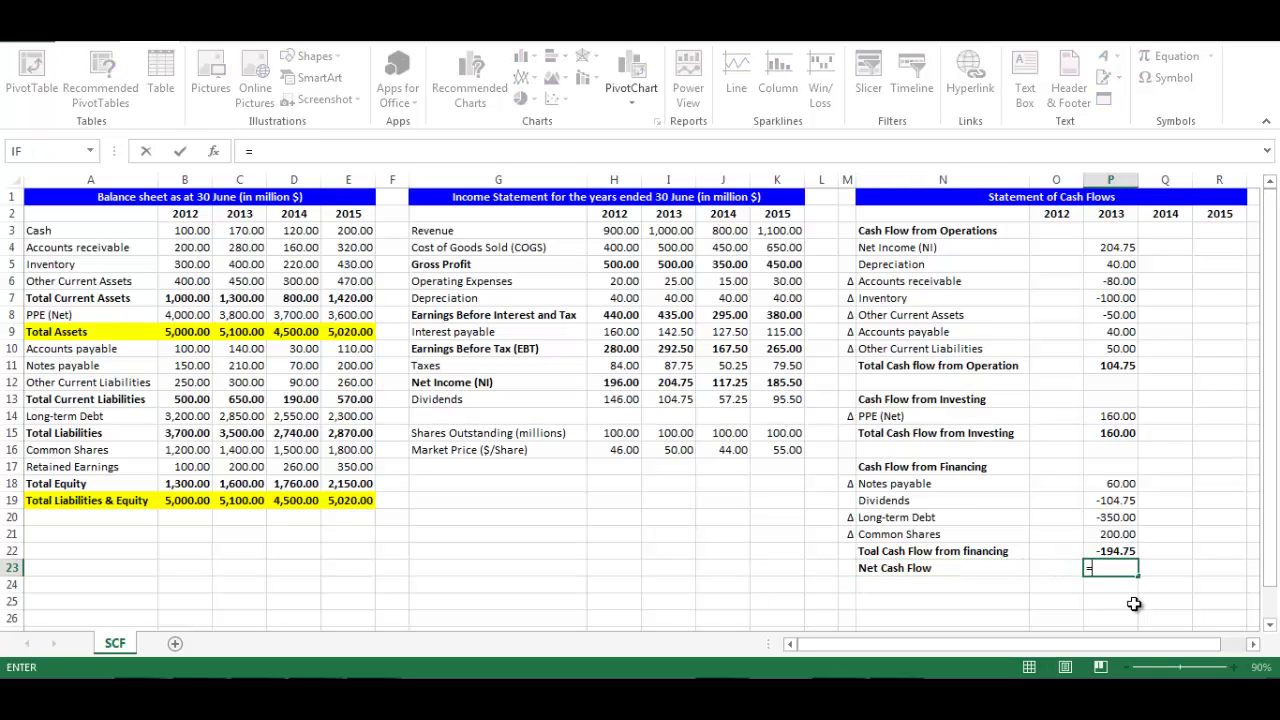
left_click(1111, 367)
type("+")
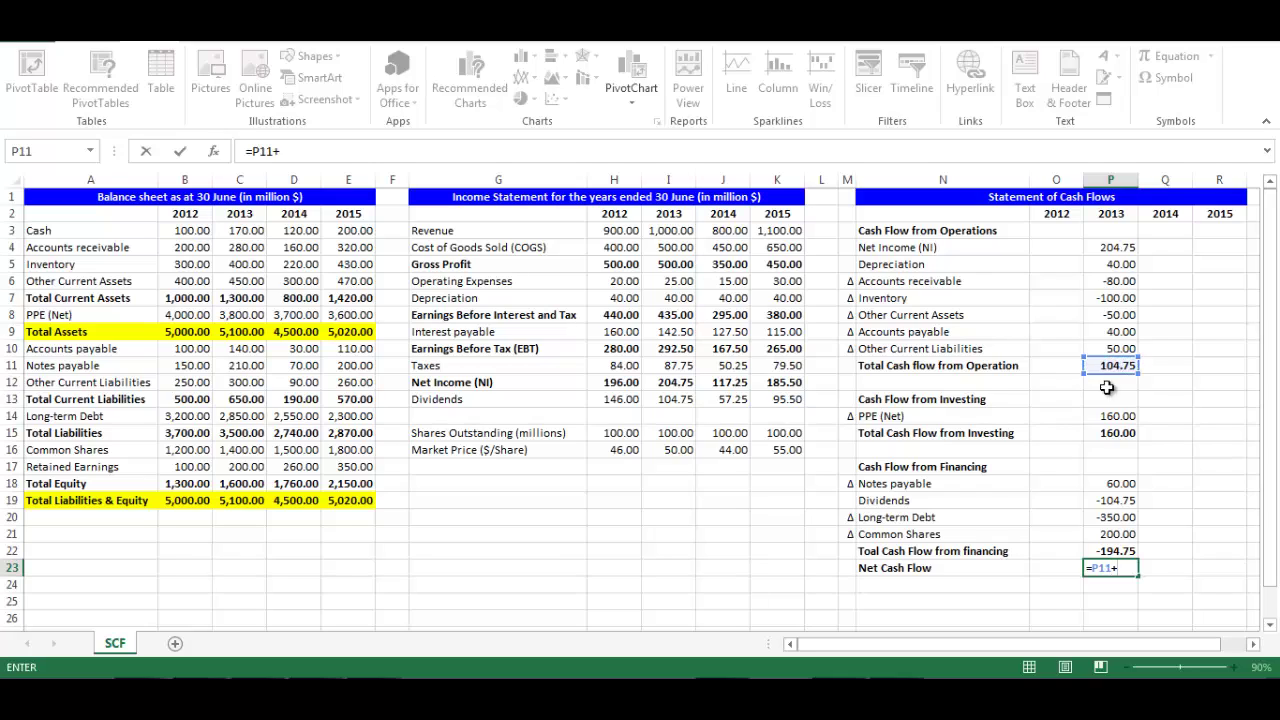
left_click(1113, 432)
type("+")
left_click(1117, 550)
key("Return")
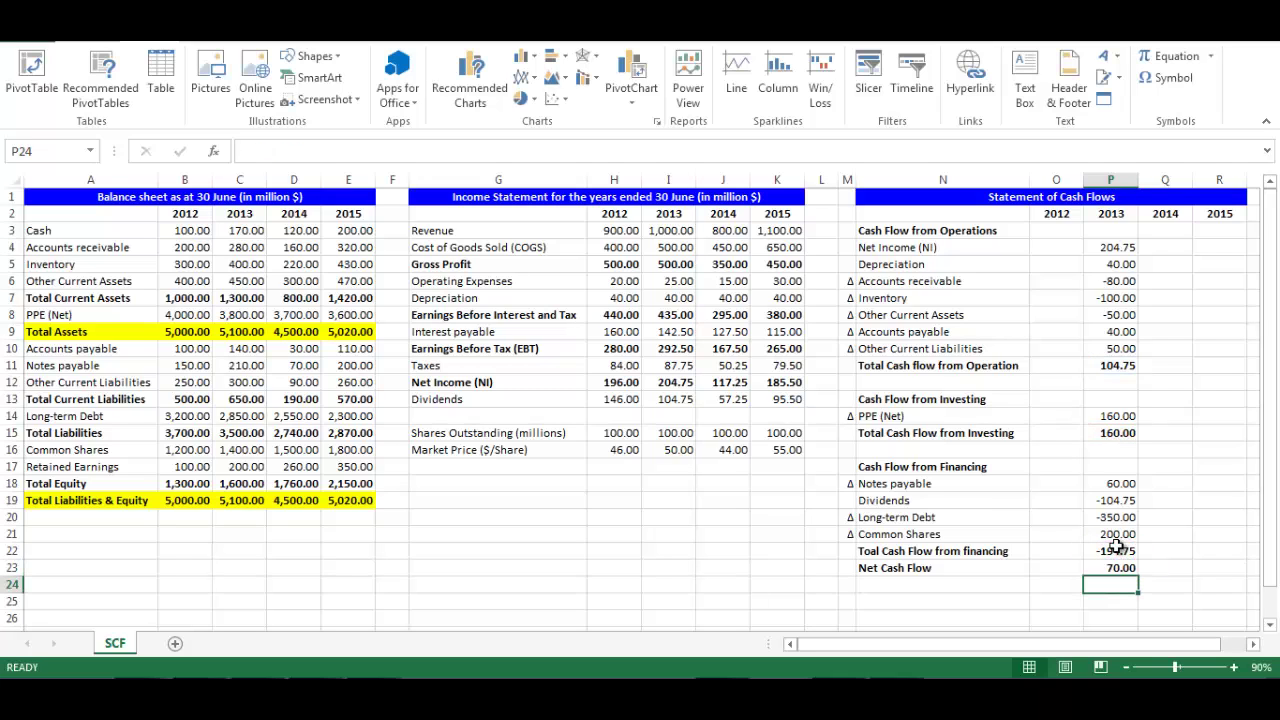
Enter the label "Beginning Cash" in N24 below Net Cash Flow.
key("Left")
key("Left")
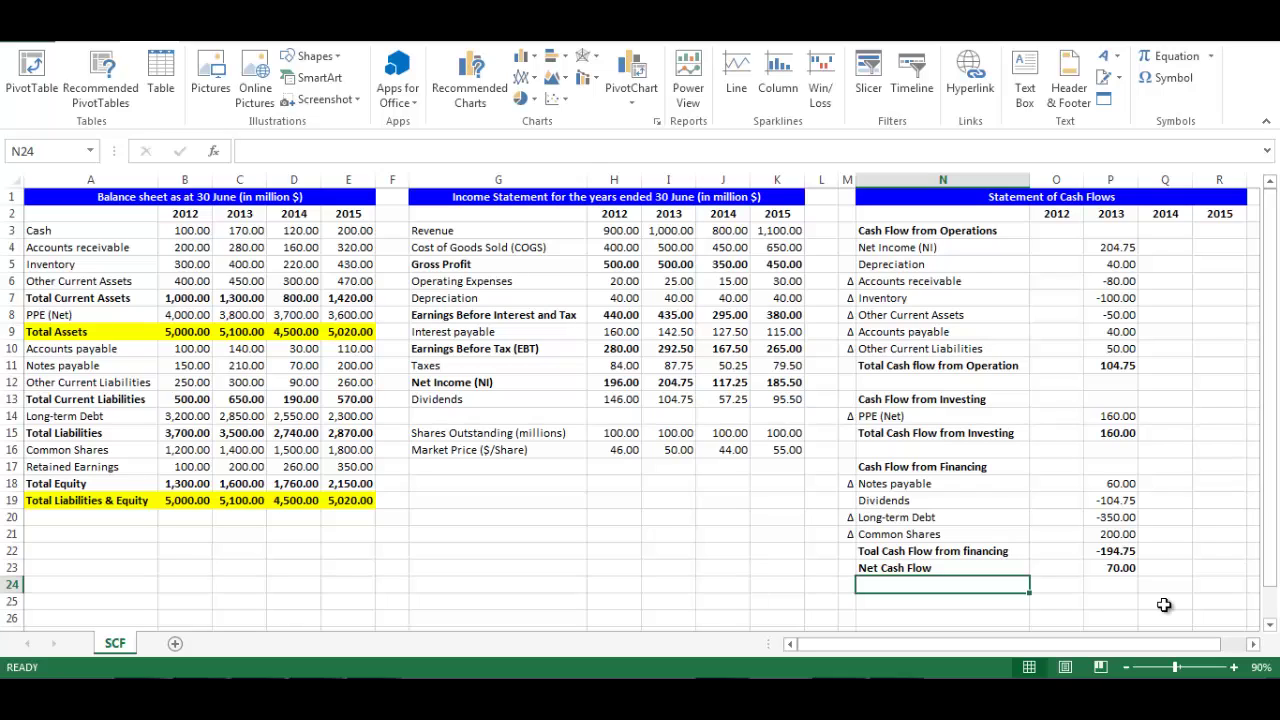
type("Begi")
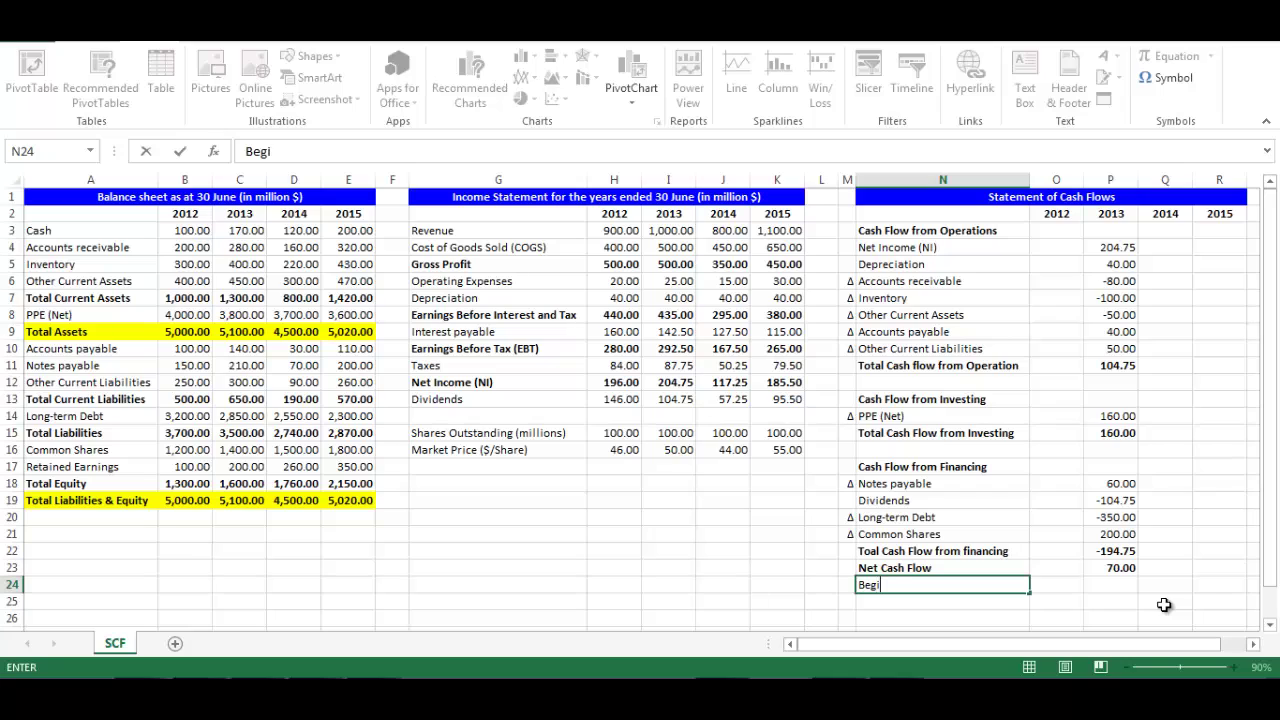
type("nning Cash")
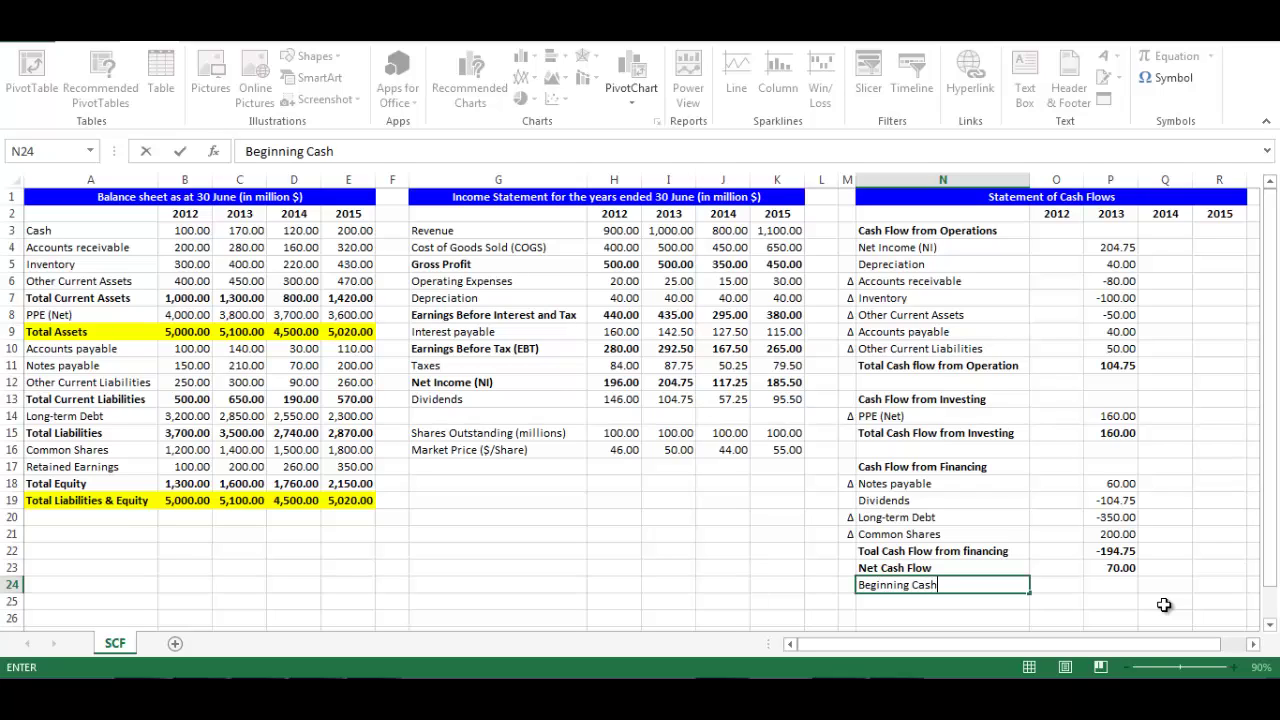
key("ctrl+Return")
Link the 2013 beginning cash in P24 to the 2012 balance sheet cash with the formula =B3.
key("Right")
key("Right")
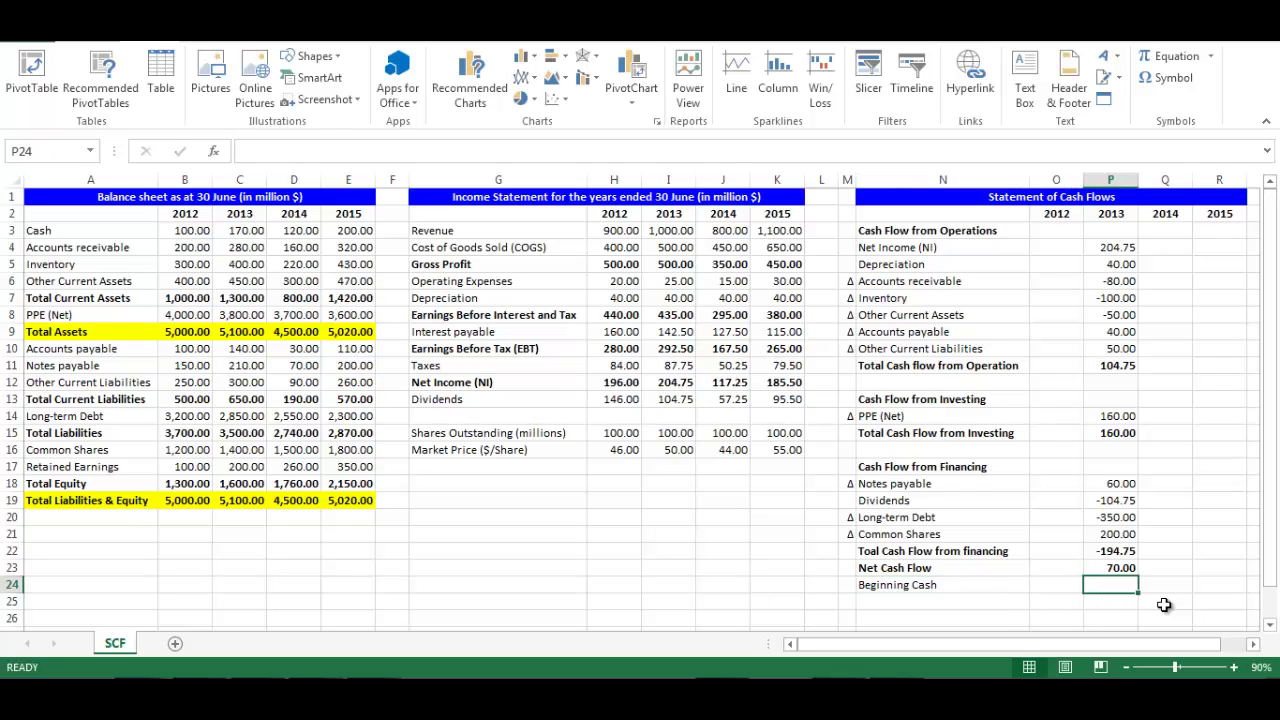
type("=")
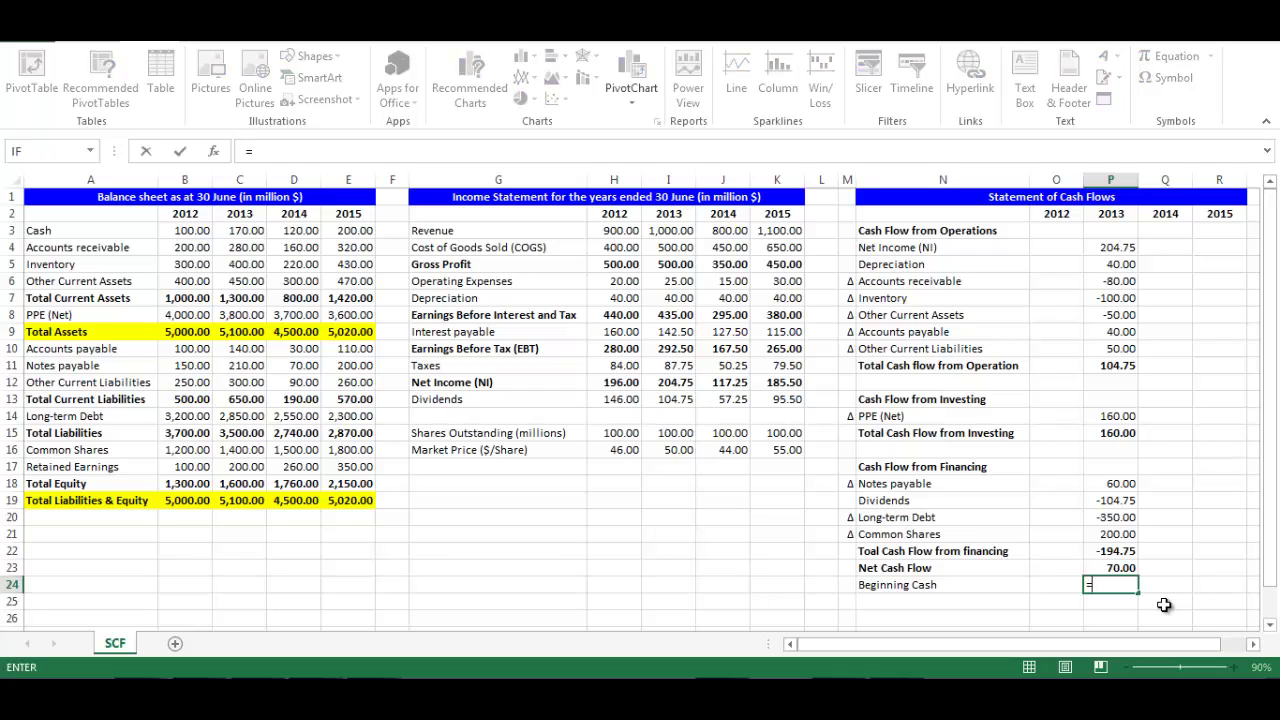
left_click(184, 231)
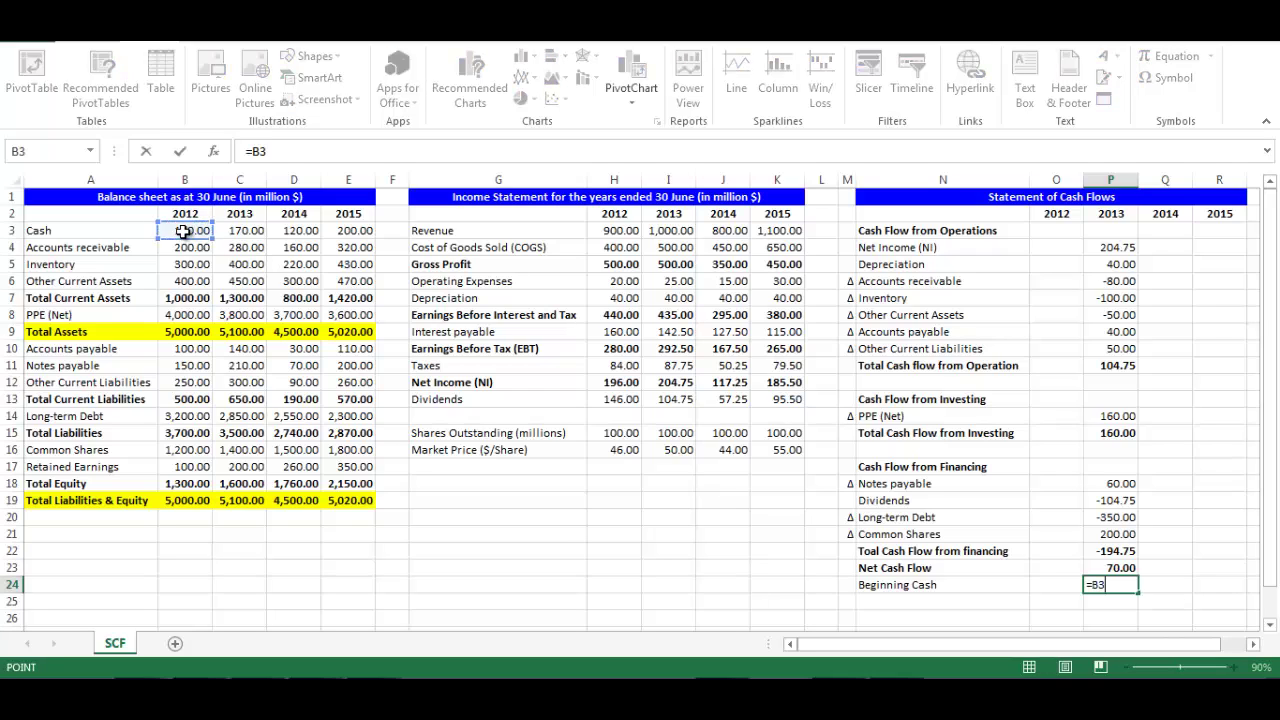
key("Return")
Enter the label "Ending Cash" in N25 below Beginning Cash.
left_click(930, 601)
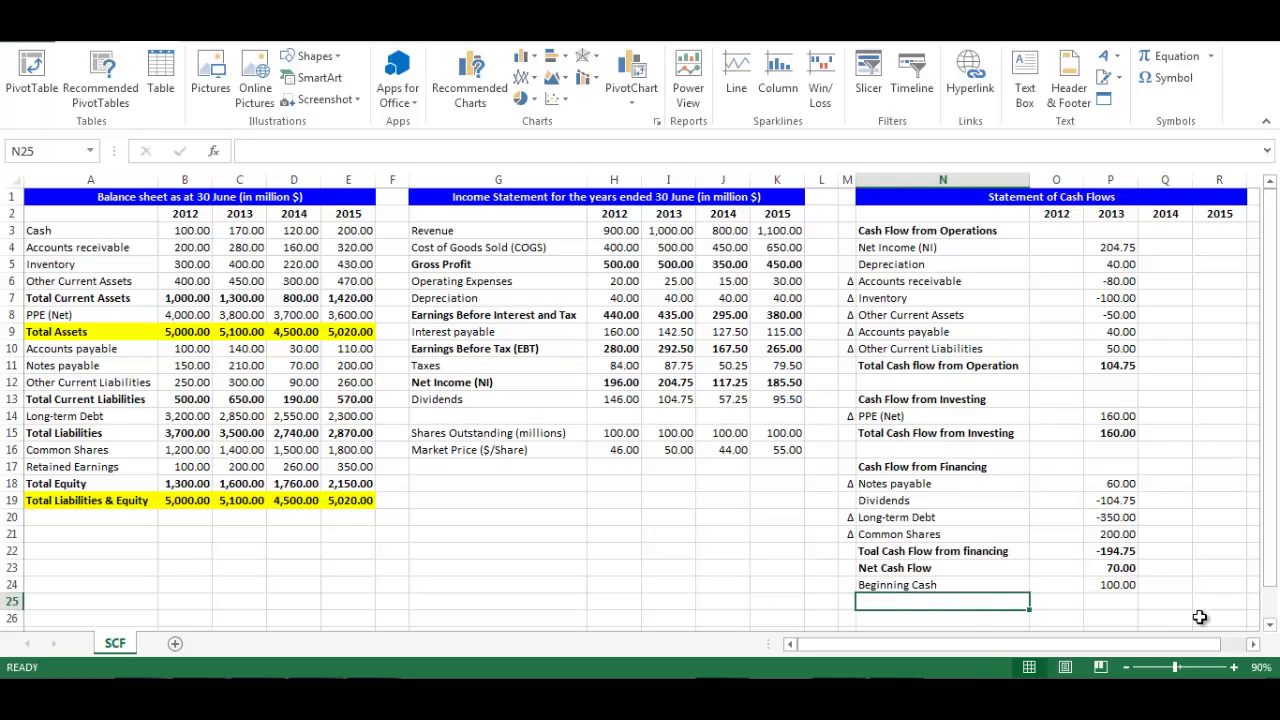
type("Ending Cash")
key("Tab")
Calculate the 2013 ending cash in P25 by adding net cash flow and beginning cash with =P23+P24.
key("Tab")
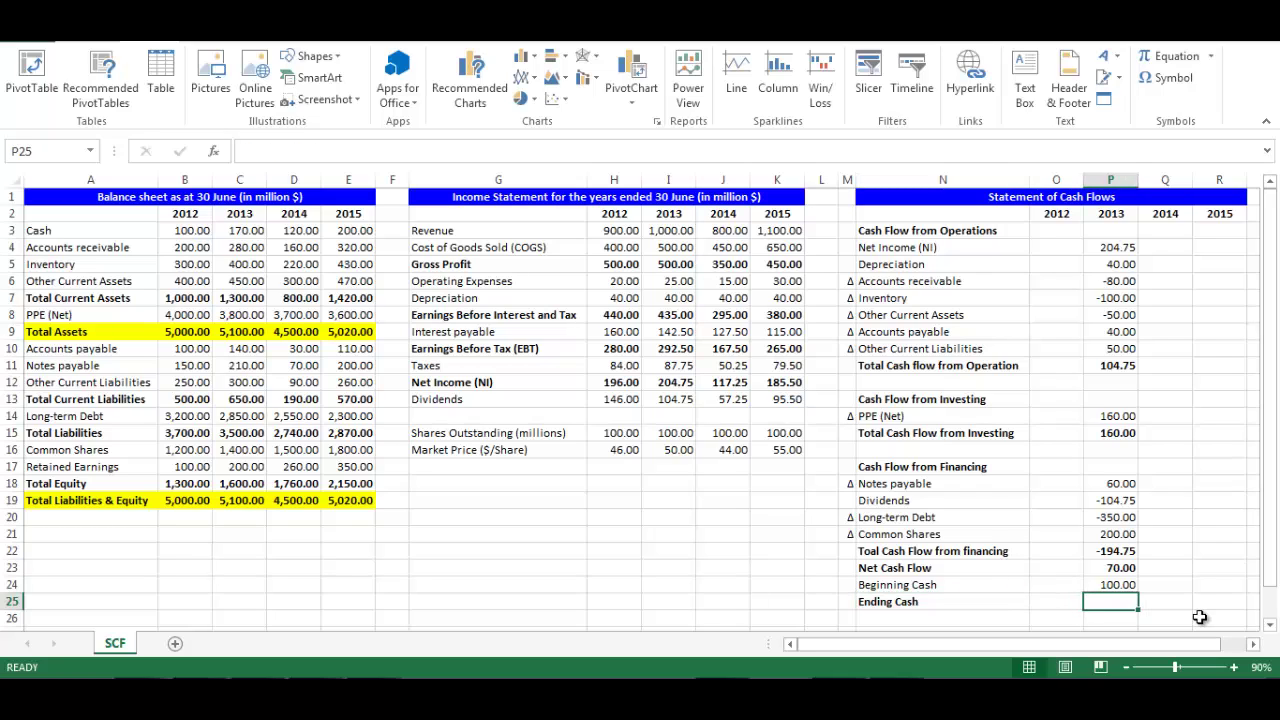
type("=")
key("Up")
key("Up")
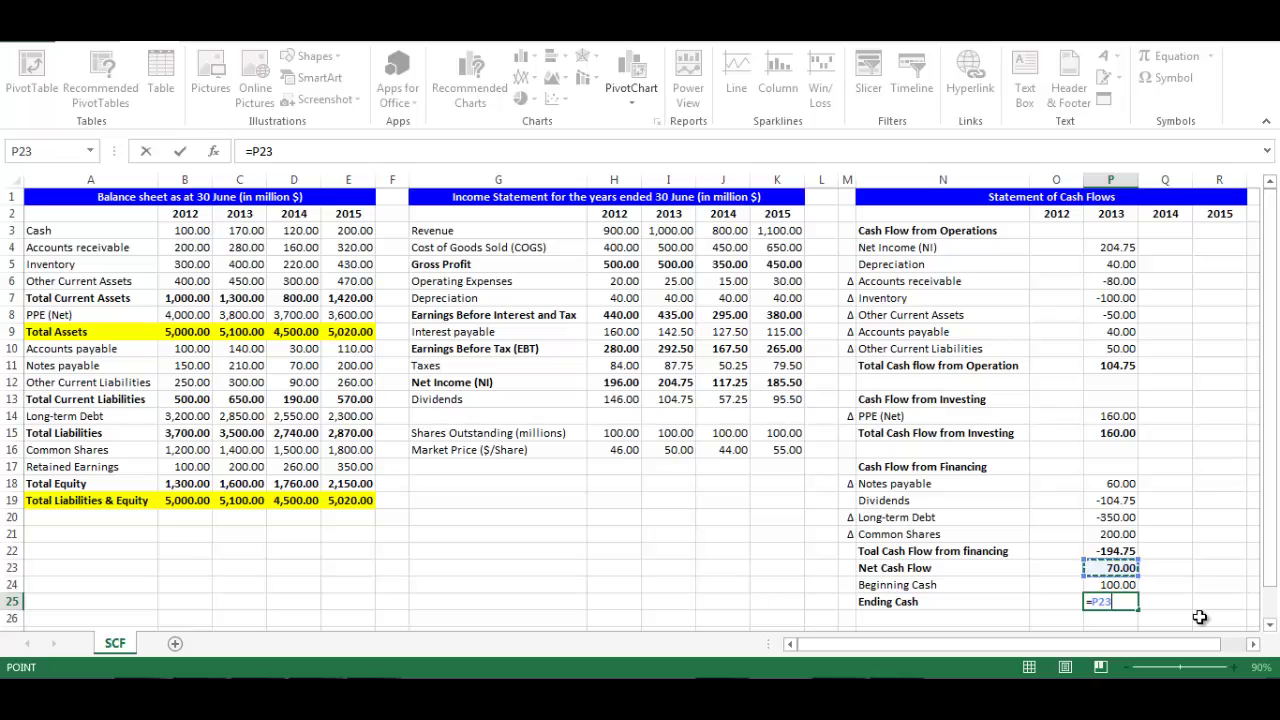
type("+")
key("Up")
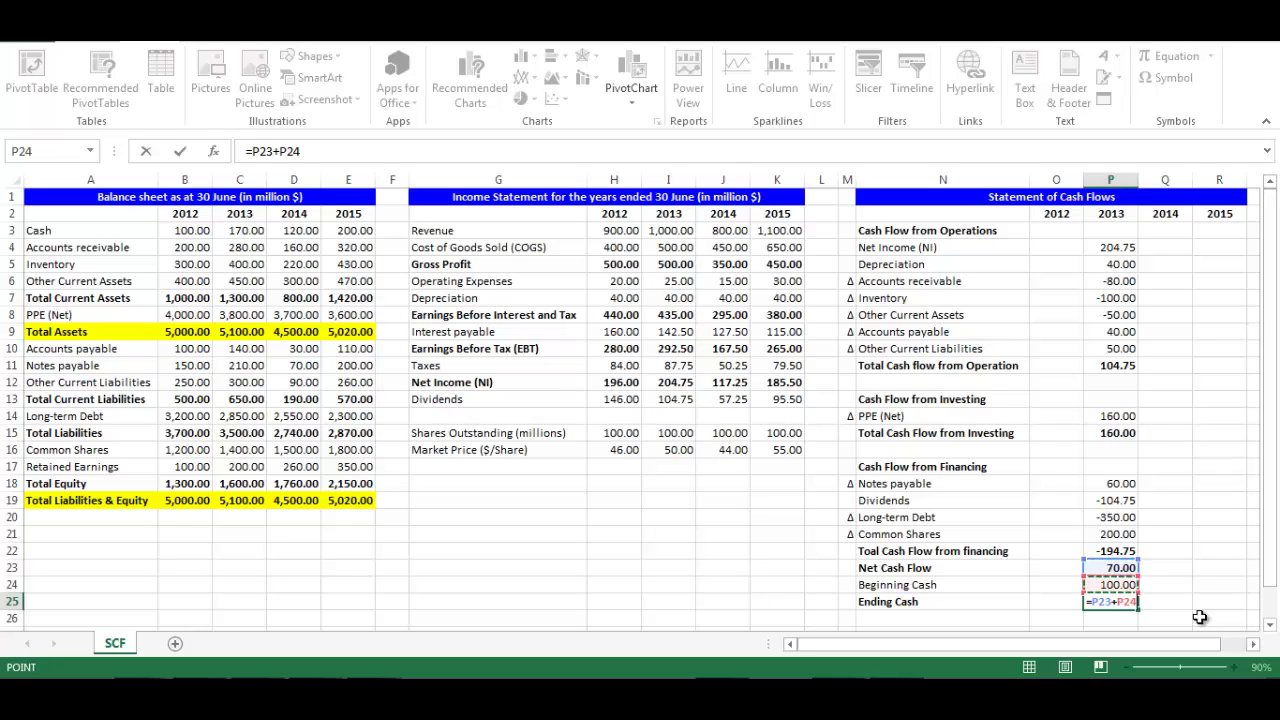
key("Return")
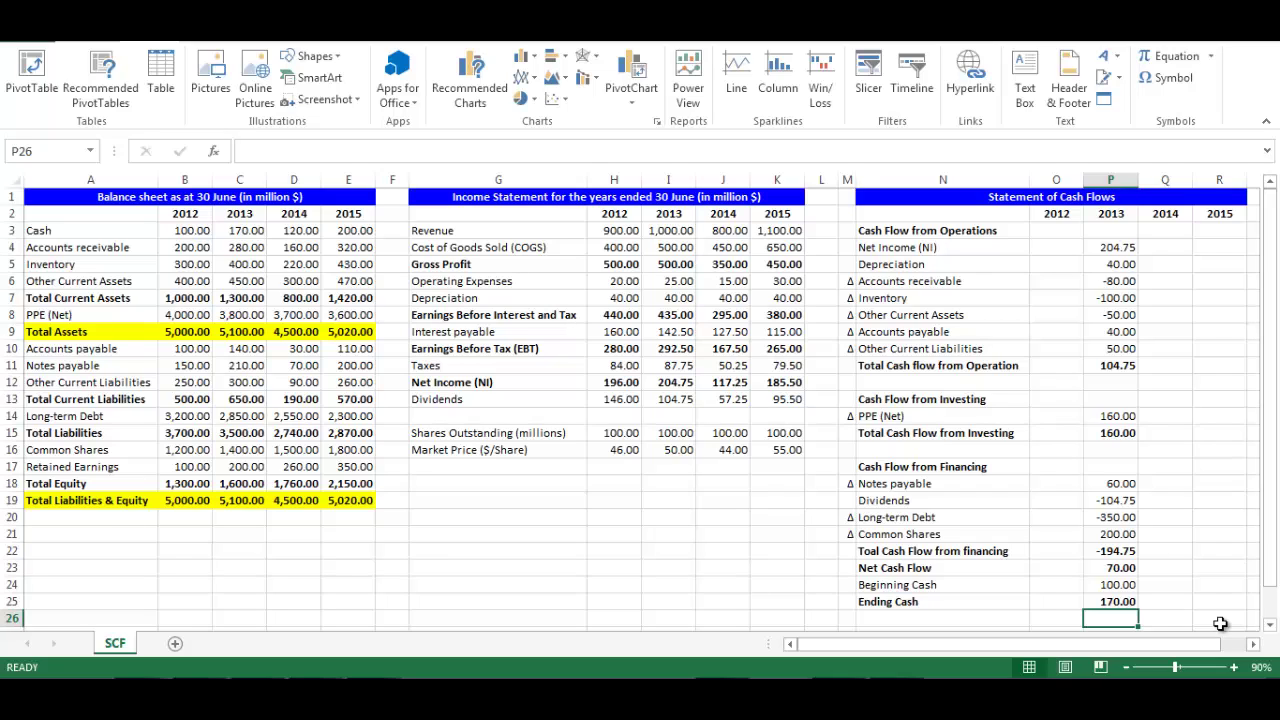
Select the 2013 column of the Statement of Cash Flows from Ending Cash up to Net Income, P4:P25.
key("Up")
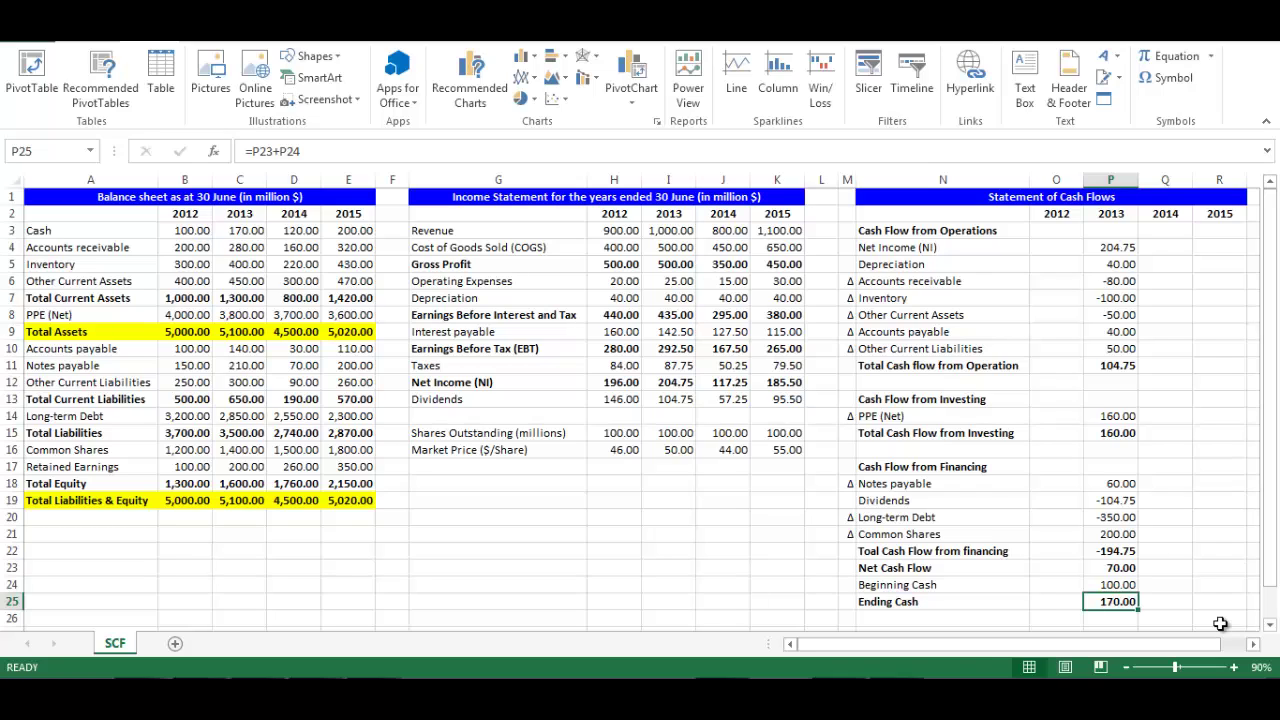
key("shift+Up")
key("shift+Up")
key("shift+Up")
key("shift+Up")
key("shift+Up")
key("shift+Up")
key("shift+Up")
key("shift+Up")
key("shift+Up")
key("shift+Up")
key("shift+Up")
key("shift+Up")
key("shift+Up")
key("shift+Up")
key("shift+Up")
key("shift+Up")
key("shift+Up")
key("shift+Up")
key("shift+Up")
key("shift+Up")
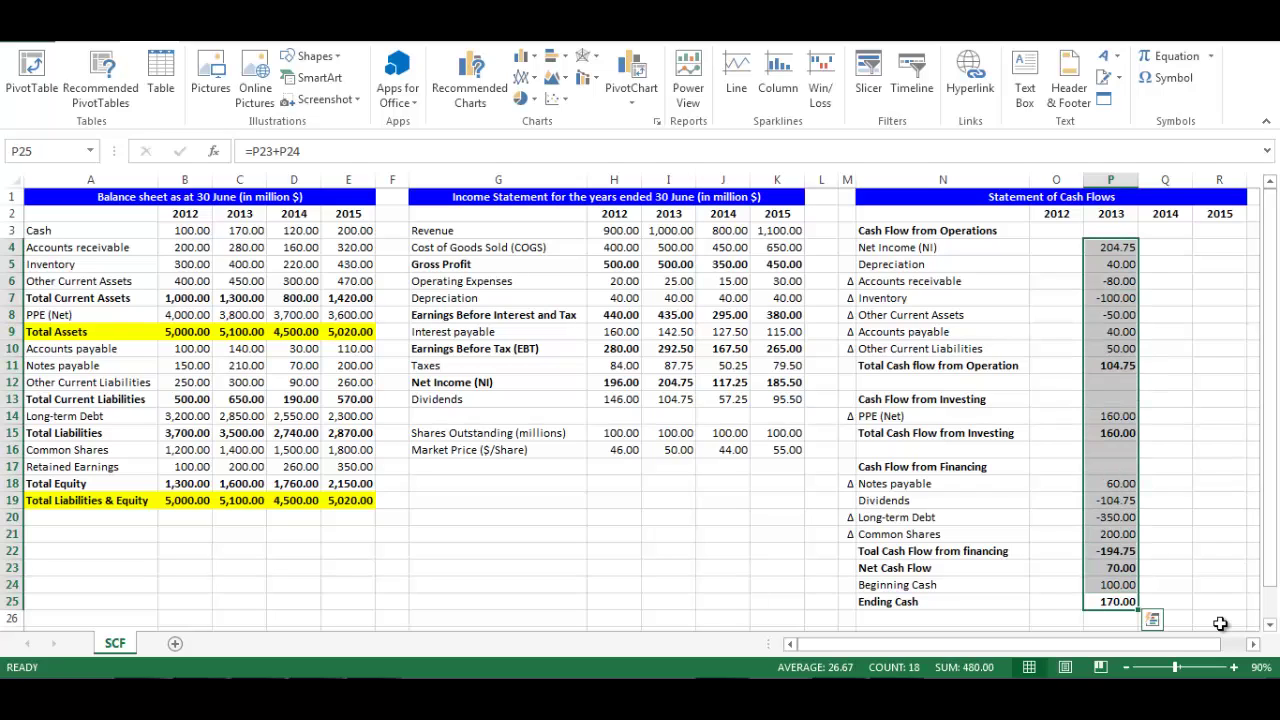